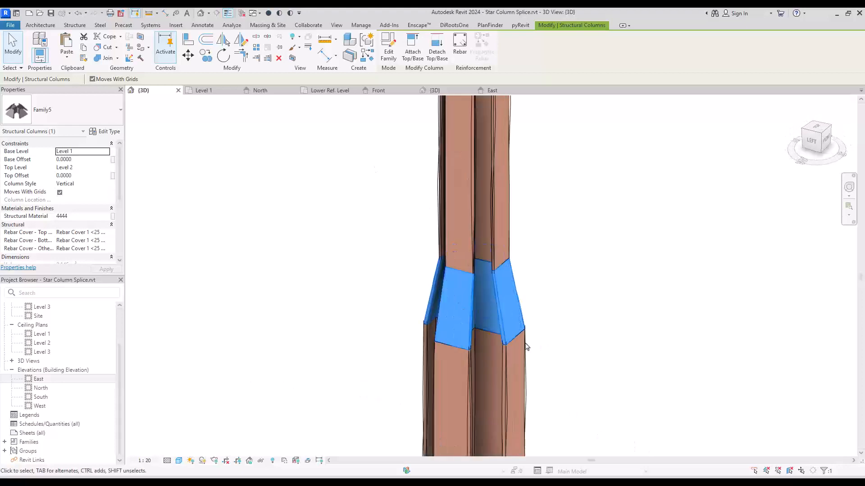
Review the type dimensions of the lower star column and of the upper star column without changing them
key(Escape)
shift+middle_drag(603, 186, 552, 350)
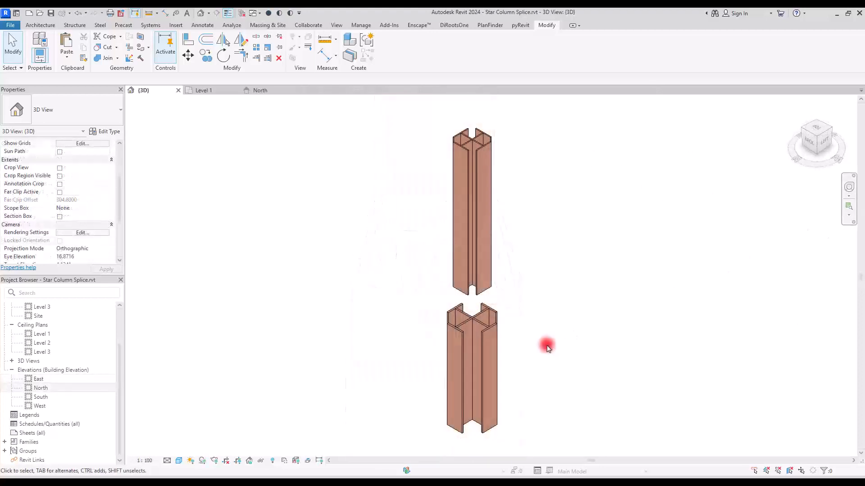
click(484, 344)
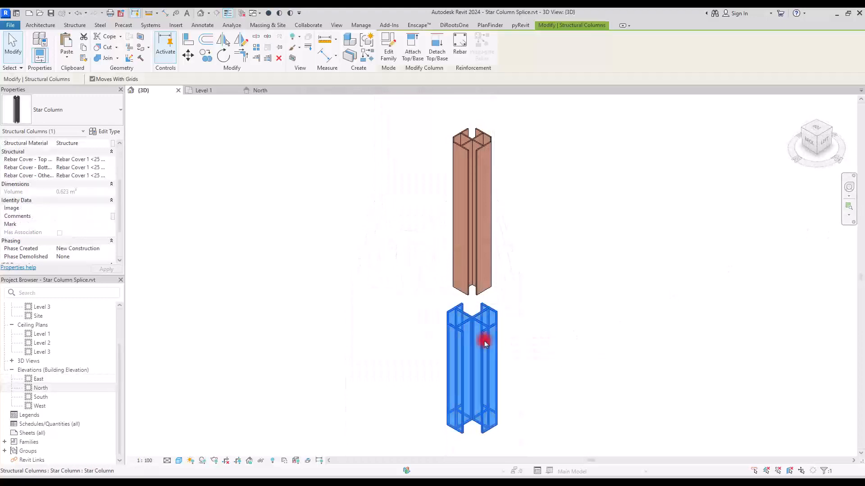
click(109, 132)
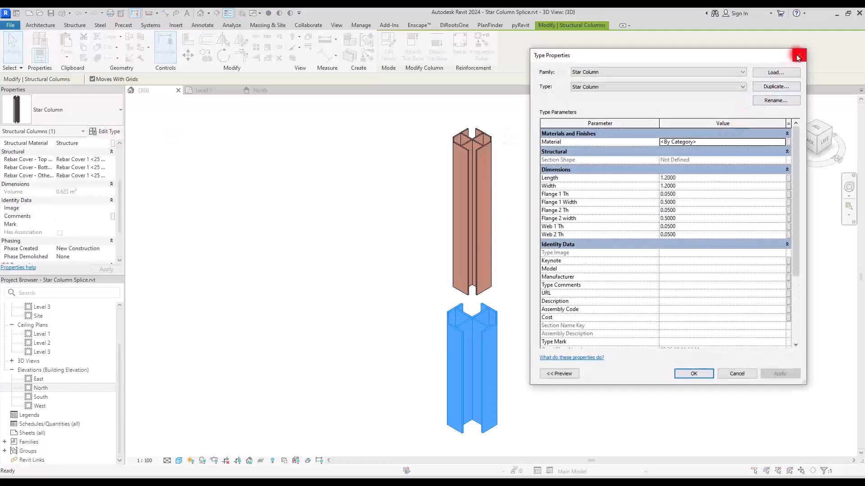
click(798, 55)
click(494, 189)
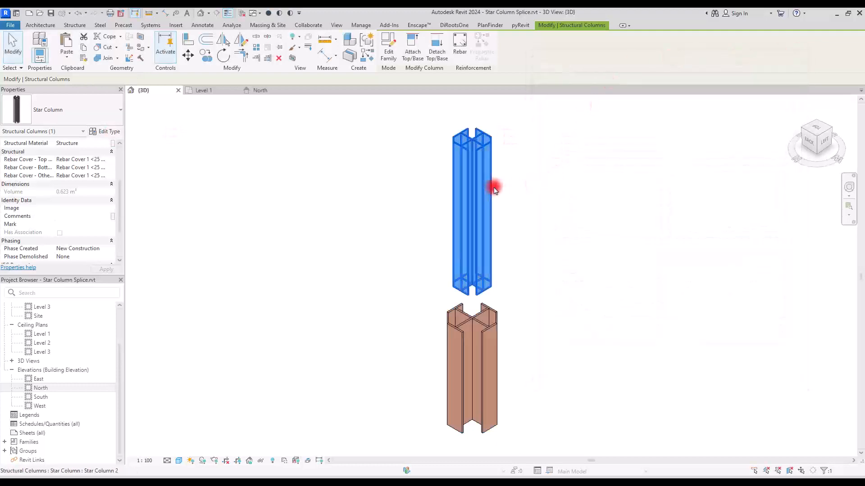
click(106, 132)
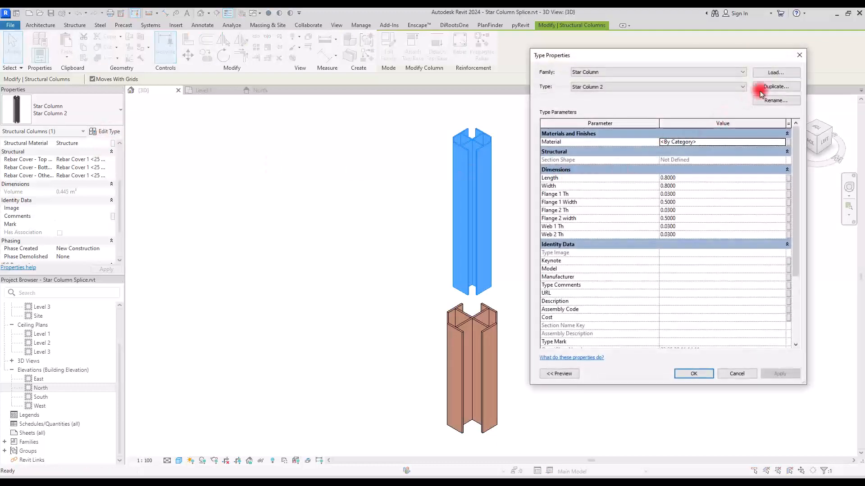
click(798, 54)
click(222, 148)
Create a new structural column family and delete its template dimensions and outer reference planes, keeping only the two centre planes
click(9, 25)
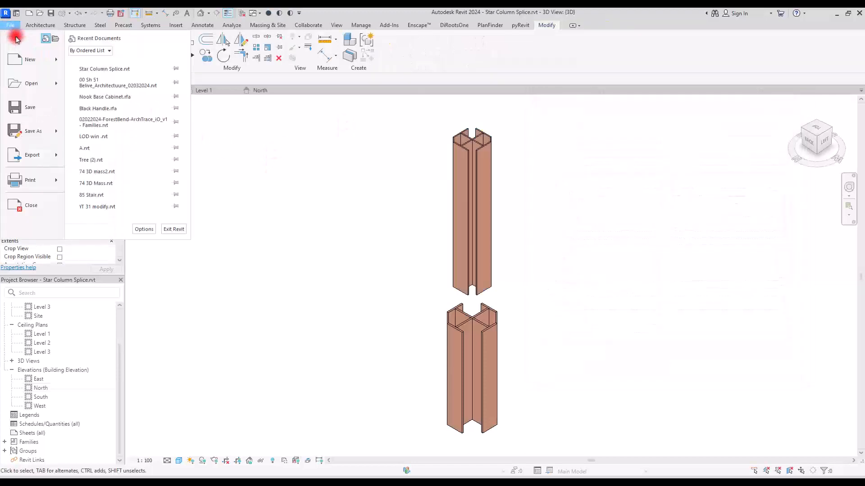
mouse_move(61, 63)
click(88, 88)
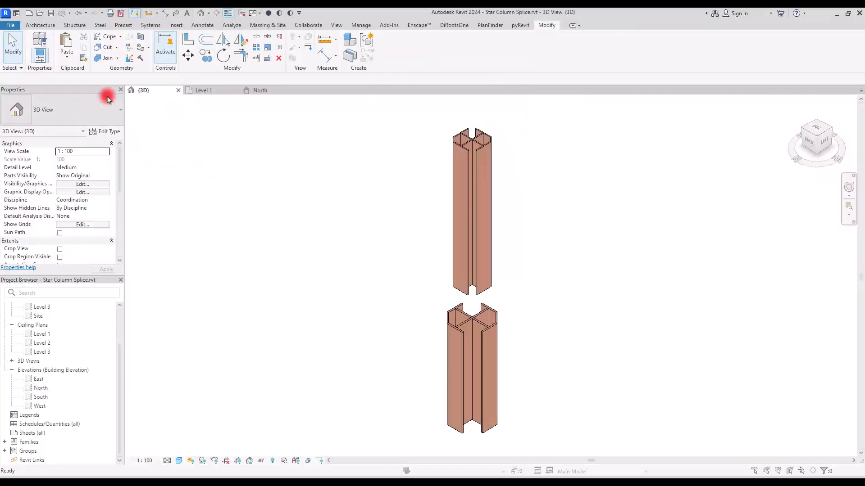
double_click(232, 342)
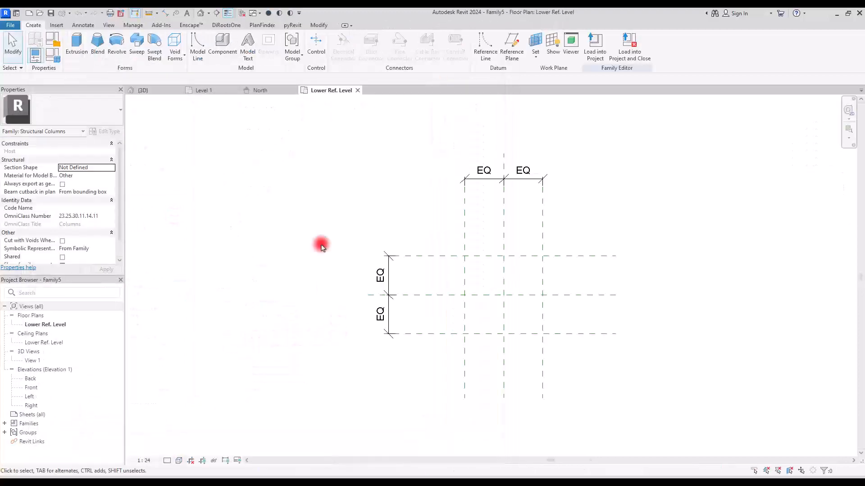
drag(327, 131, 688, 446)
key(Delete)
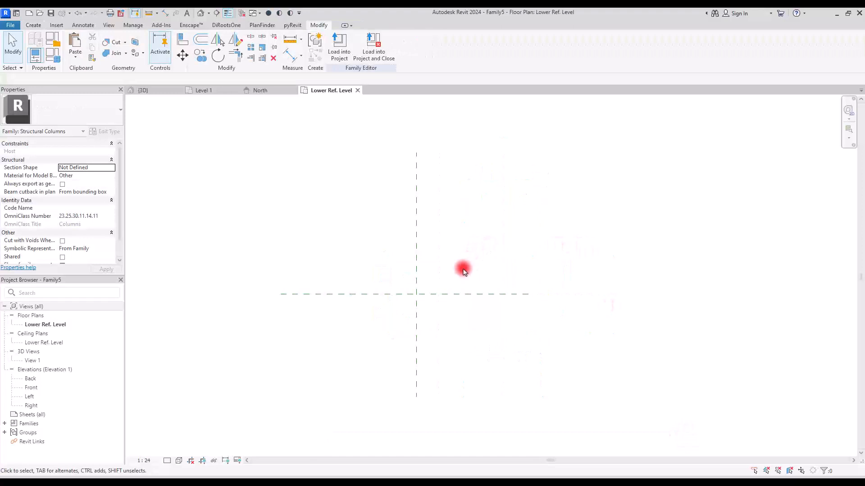
Draw two closely spaced vertical reference planes left of the vertical centre plane, the outer one about 0.91 m from it
click(34, 25)
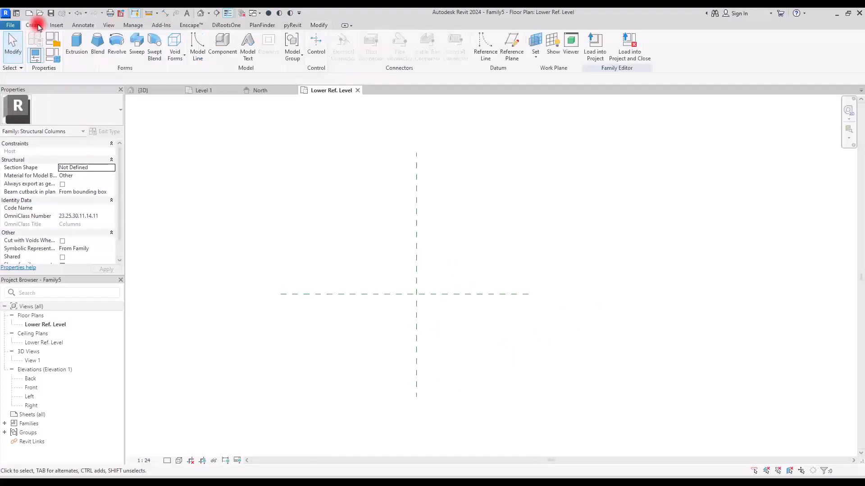
click(511, 48)
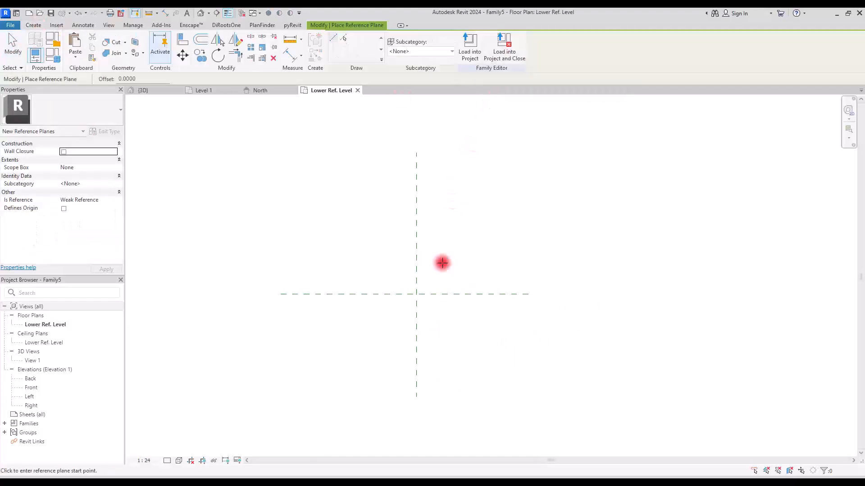
scroll(343, 265, down, 2)
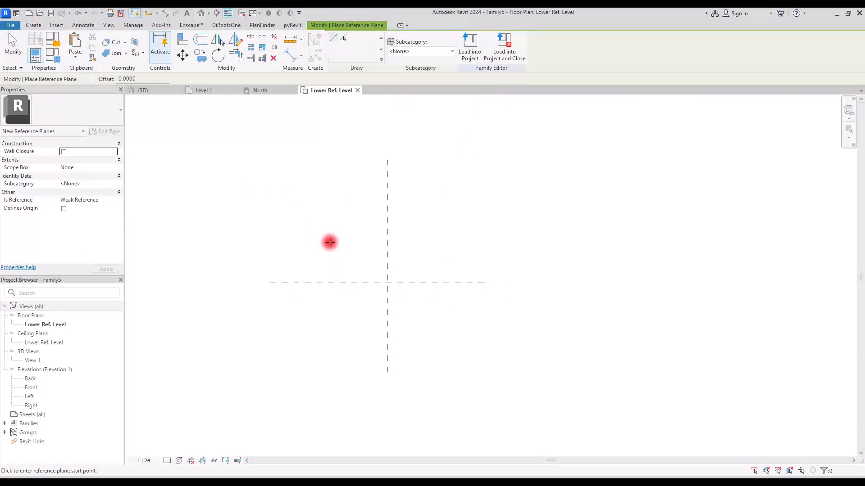
click(281, 193)
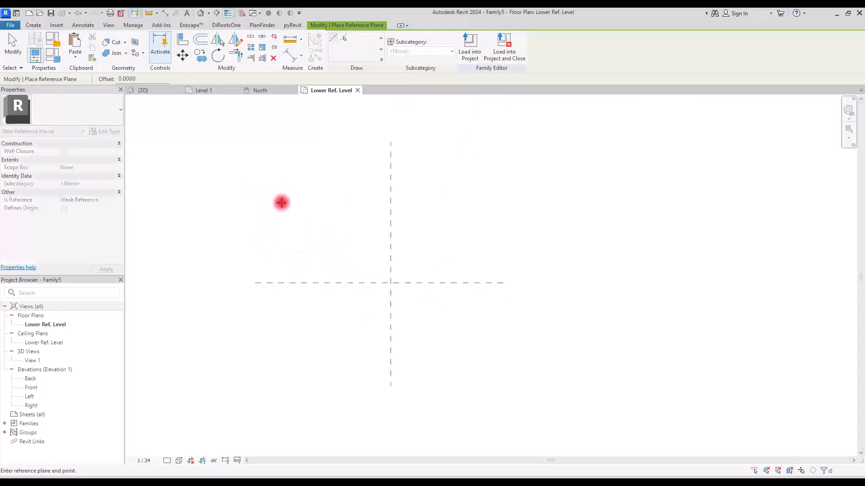
click(279, 375)
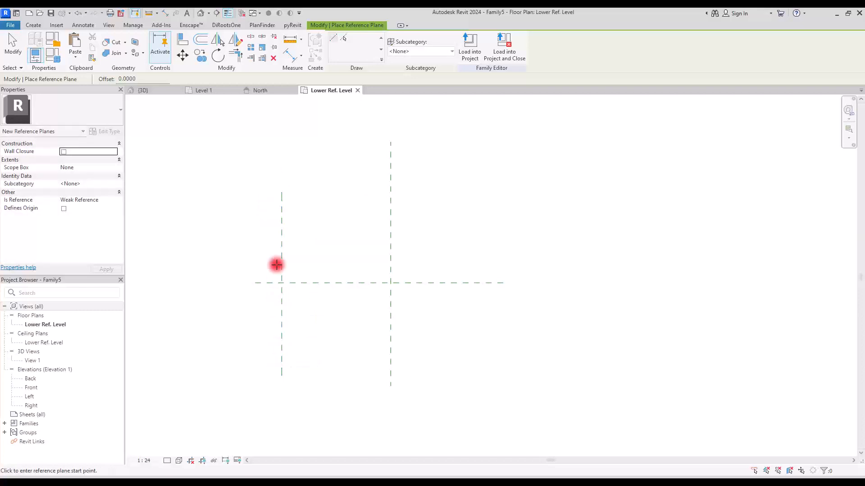
click(275, 194)
click(274, 374)
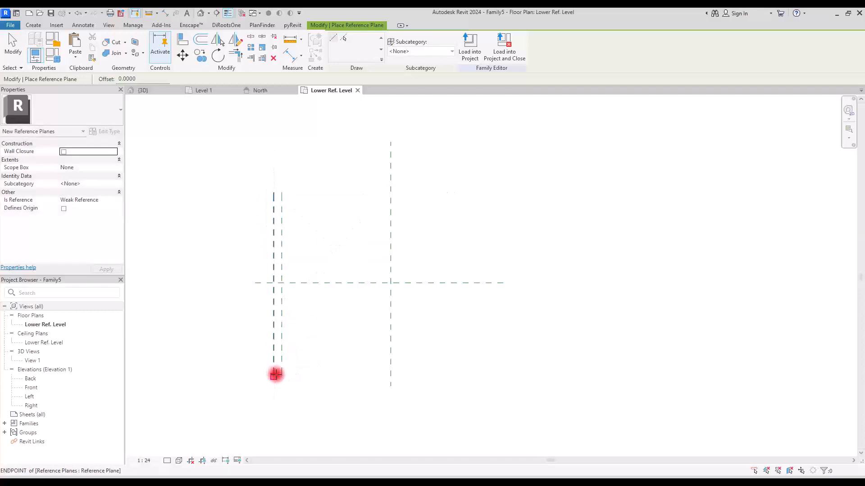
key(Escape)
key(Escape)
Mirror a copy of the two closely spaced vertical reference planes across the vertical centre plane
drag(306, 201, 231, 128)
click(235, 39)
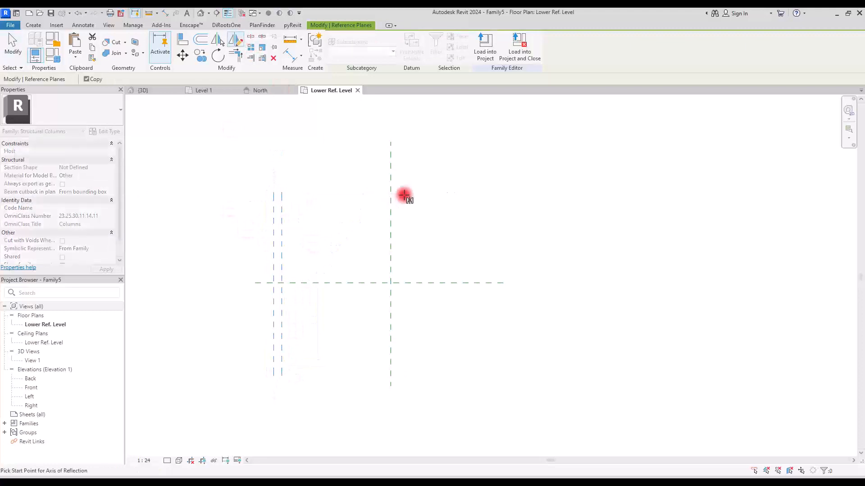
click(390, 191)
click(391, 353)
Rotate a copy of both vertical reference plane pairs 90° about the intersection of the centre planes
drag(562, 201, 459, 242)
drag(303, 220, 207, 252)
click(221, 57)
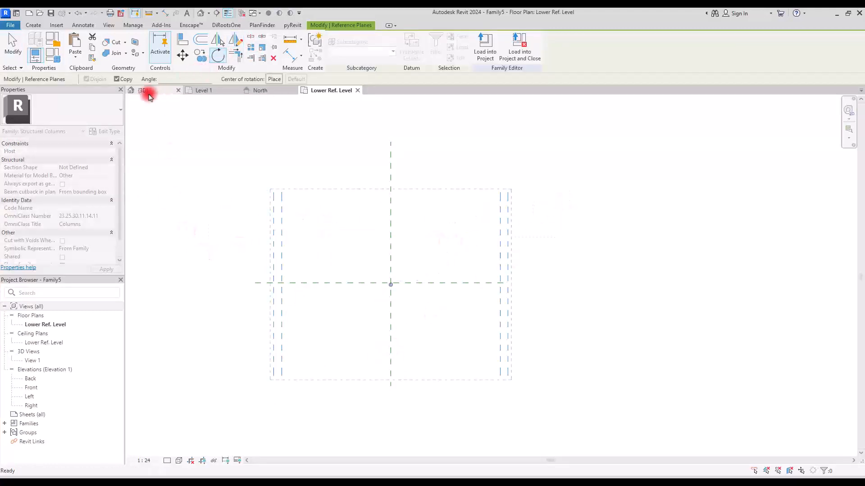
click(119, 81)
click(274, 80)
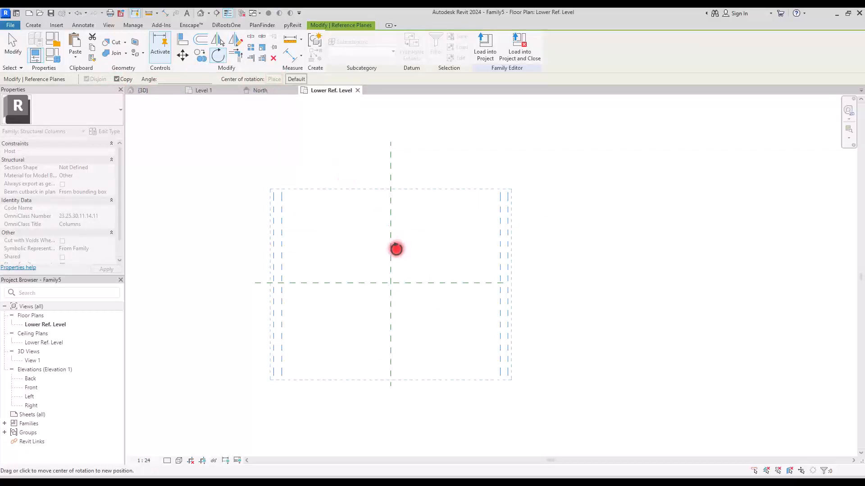
click(391, 283)
click(392, 170)
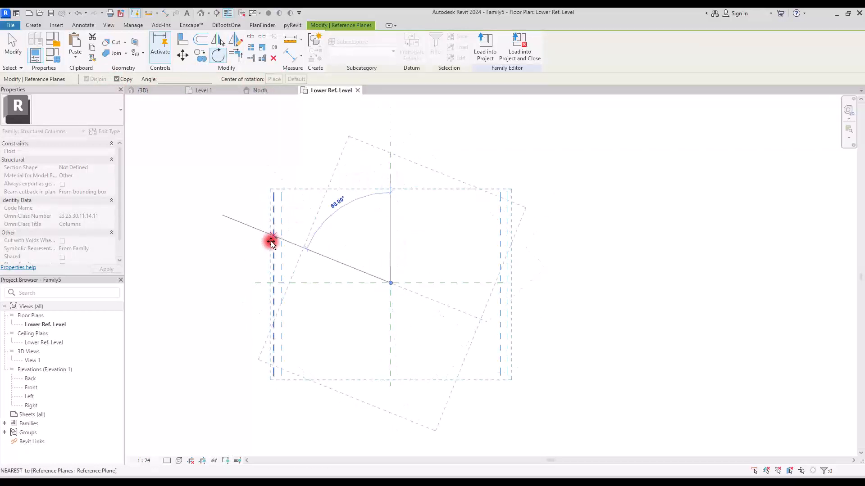
click(253, 284)
click(255, 276)
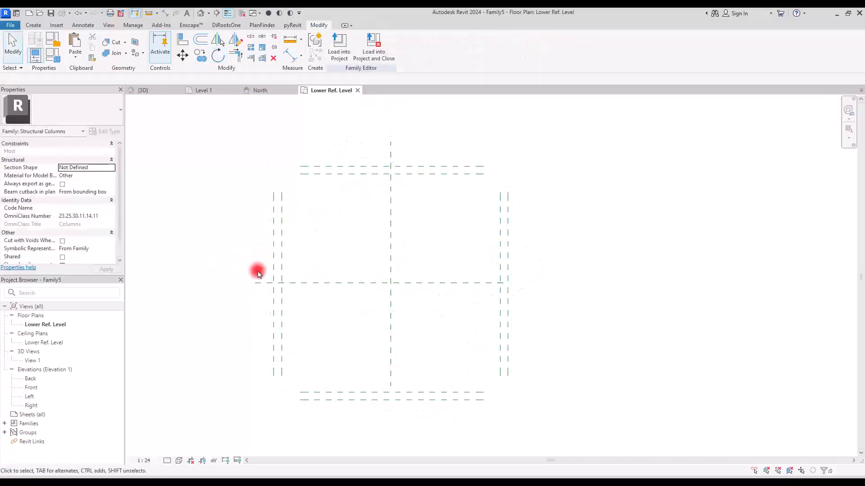
Draw one vertical reference plane on each side of the vertical centre plane, inside the outer pairs, the left one about 0.42 m from centre
click(35, 26)
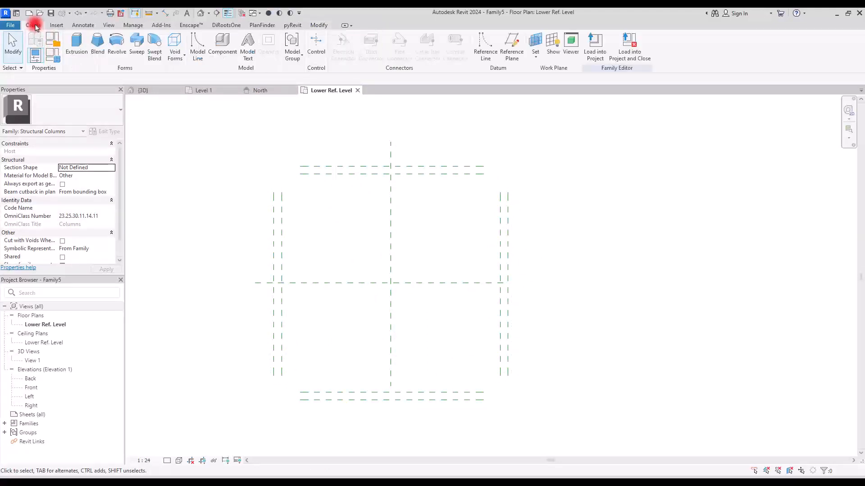
click(511, 43)
click(338, 122)
click(342, 429)
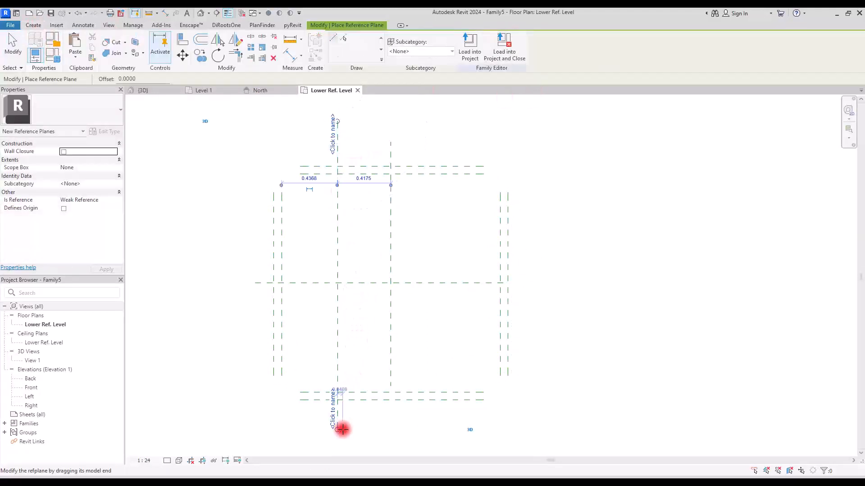
click(458, 118)
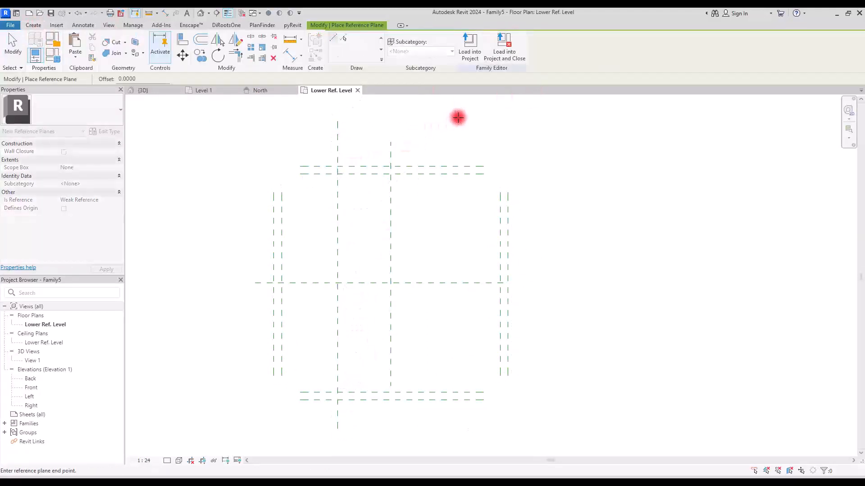
click(457, 440)
Draw one horizontal reference plane above and one below the horizontal centre plane, the upper one about 0.50 m from it
click(194, 219)
click(596, 219)
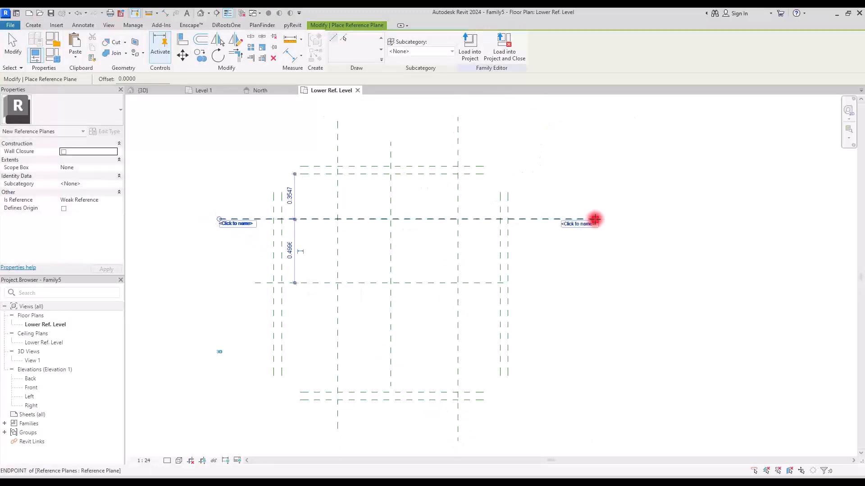
click(211, 334)
click(573, 328)
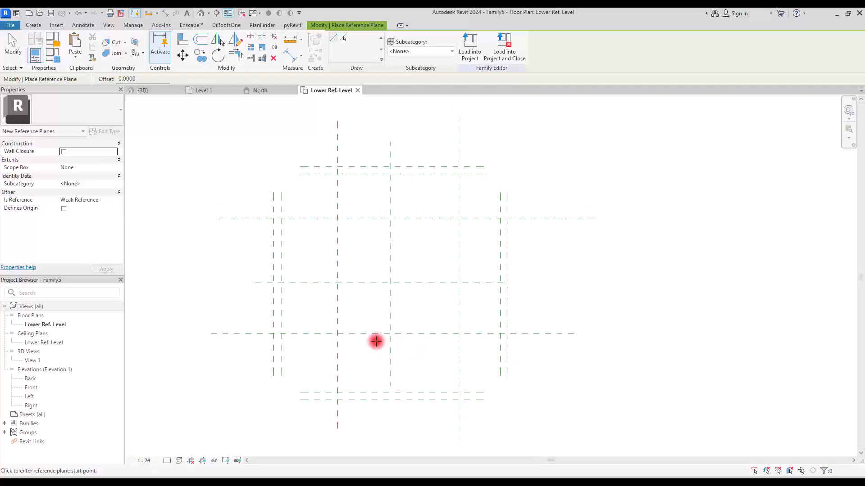
Draw a horizontal reference plane just below the horizontal centre plane and a vertical one just left of the vertical centre plane
click(253, 289)
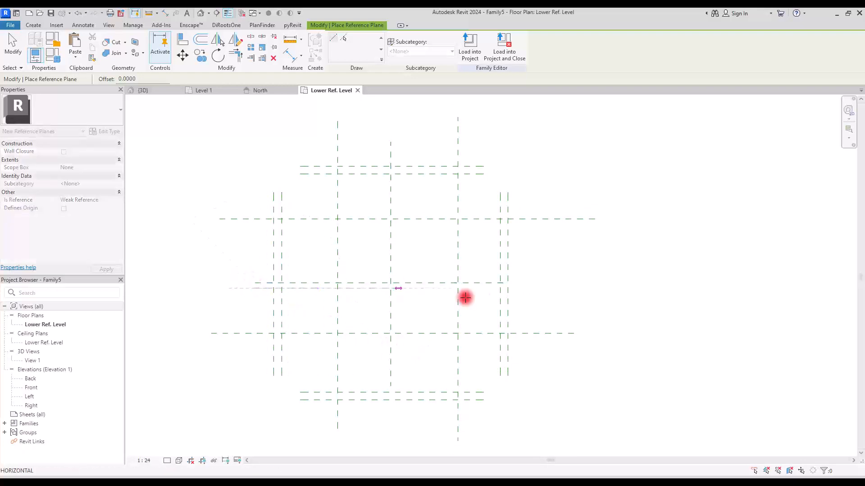
click(554, 288)
click(386, 143)
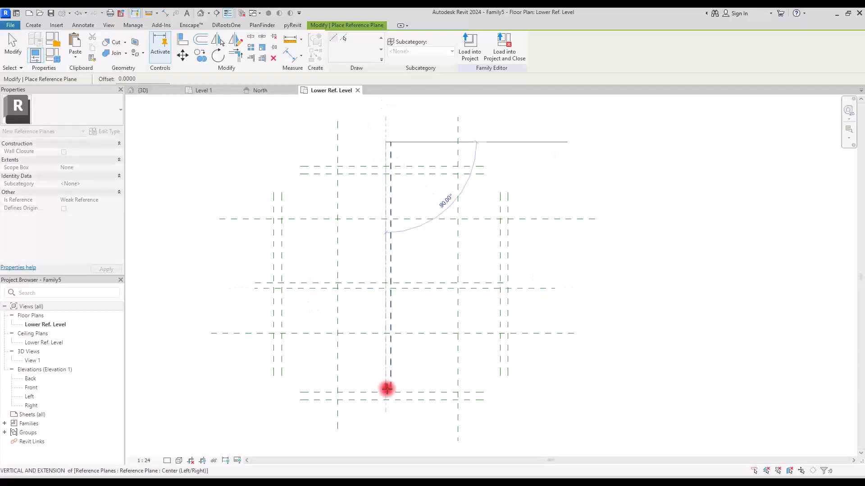
click(386, 423)
key(Escape)
key(Escape)
click(323, 330)
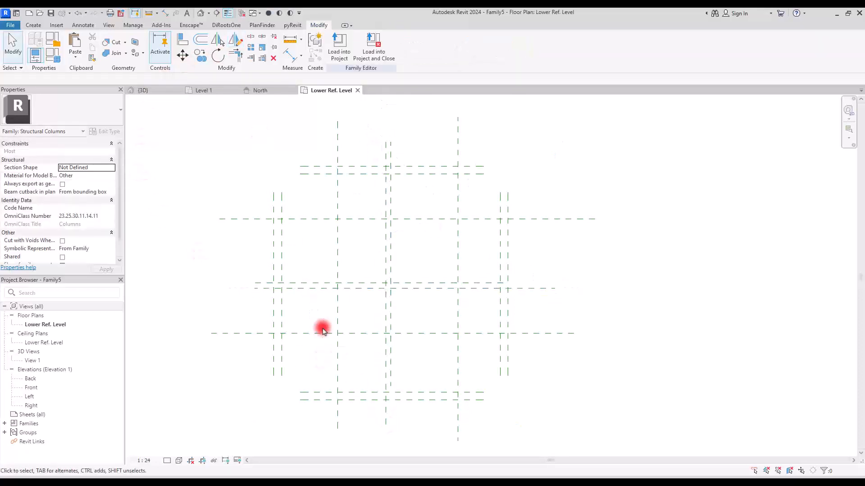
Mirror copies of the two planes nearest the centre across the horizontal and vertical centre planes respectively
click(314, 288)
click(235, 40)
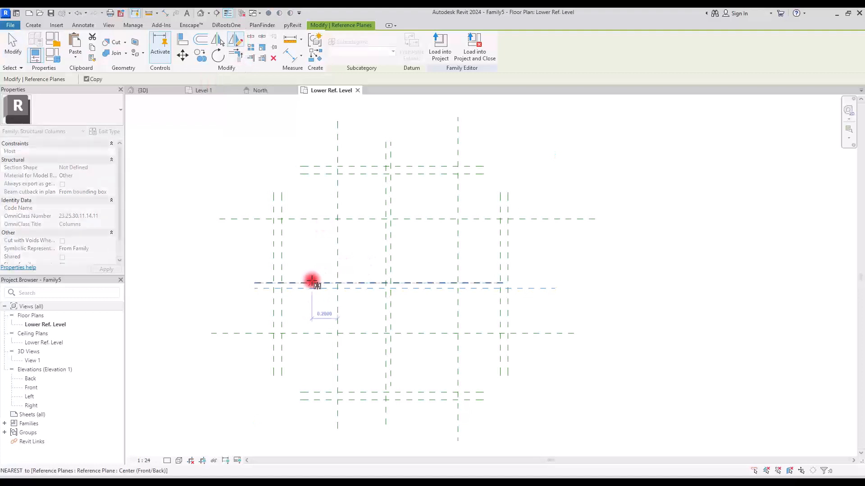
click(365, 285)
click(386, 253)
click(236, 40)
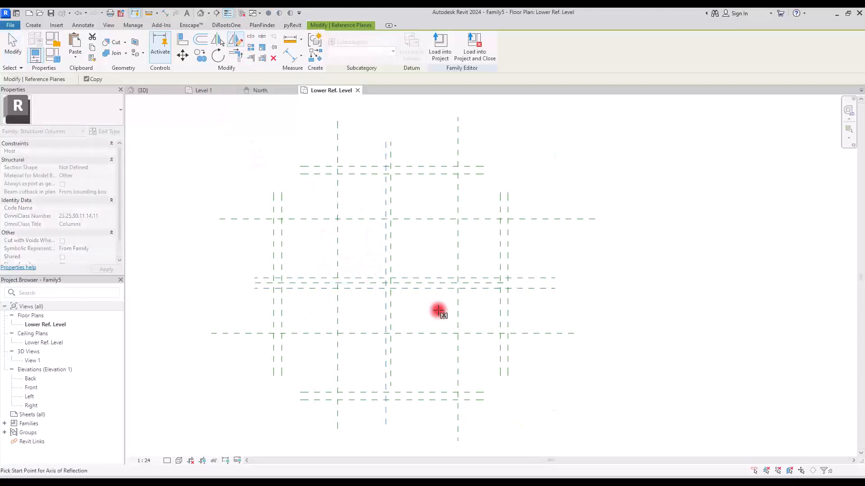
click(392, 251)
click(391, 325)
key(Escape)
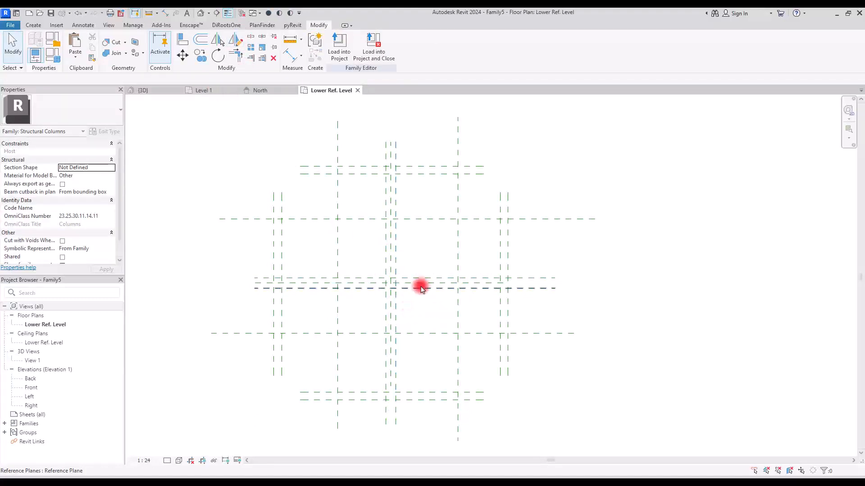
Add a continuous aligned dimension from the outermost left plane through the vertical centre plane to the outermost right plane, placed above the layout
click(290, 55)
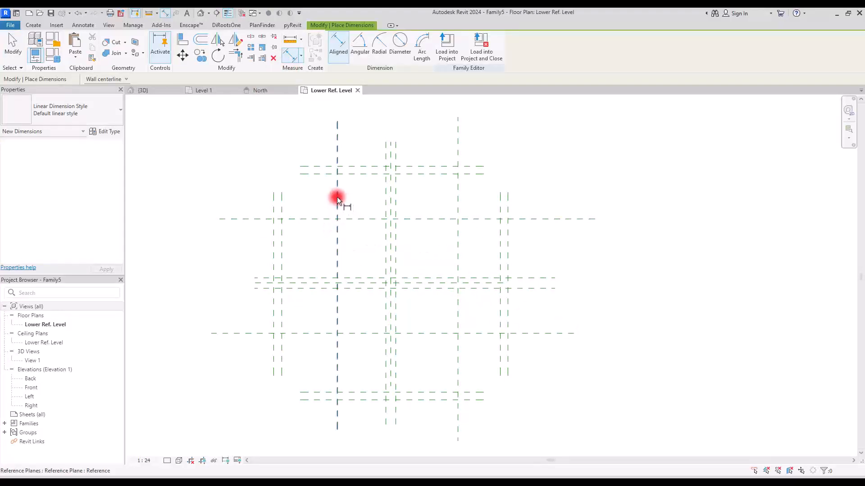
click(274, 205)
click(392, 199)
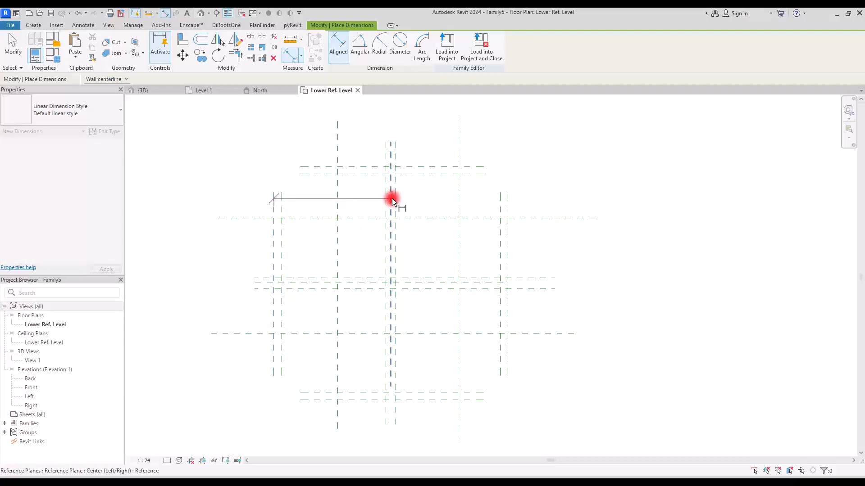
click(510, 211)
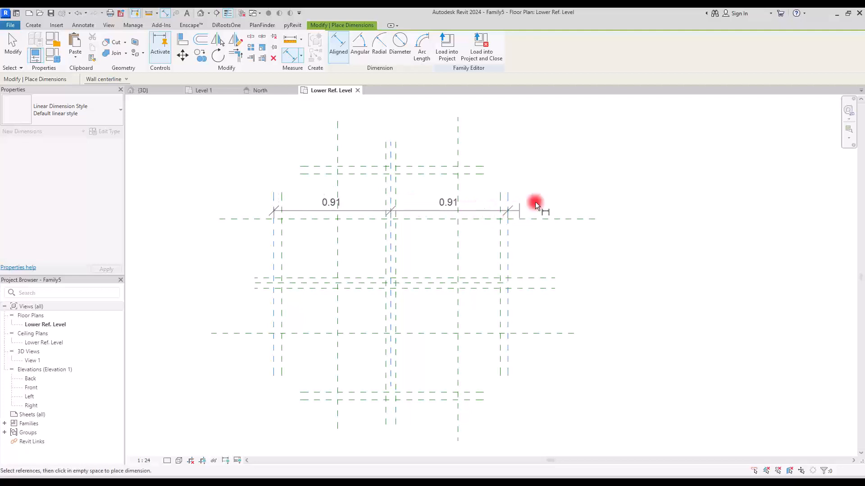
click(621, 125)
scroll(405, 271, down, 2)
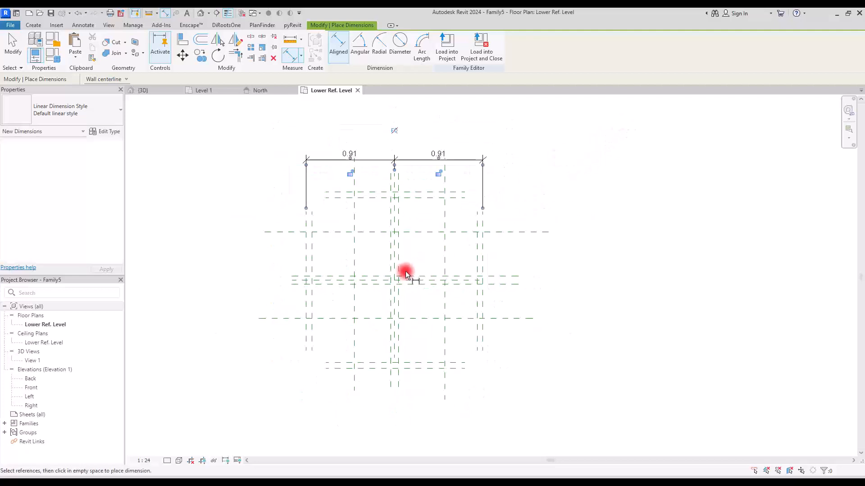
Make the outermost left and right planes equidistant from the vertical centre plane and add an overall dimension between them above the layout
click(395, 131)
click(305, 225)
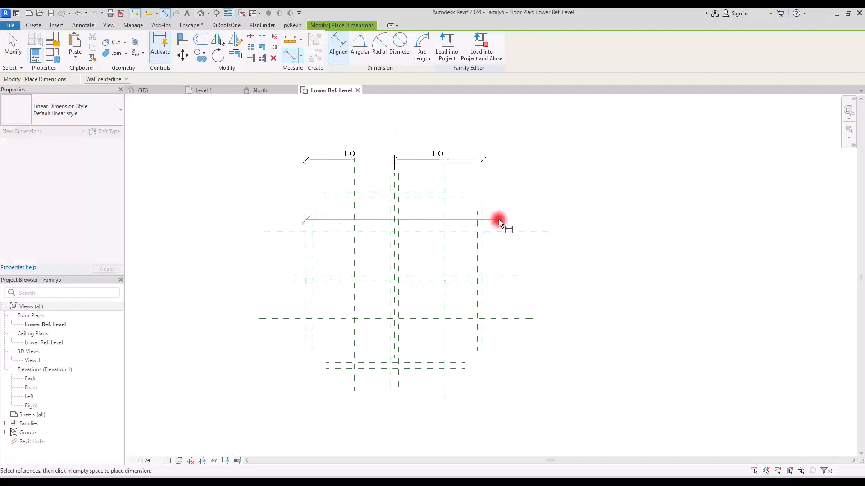
click(483, 224)
click(520, 147)
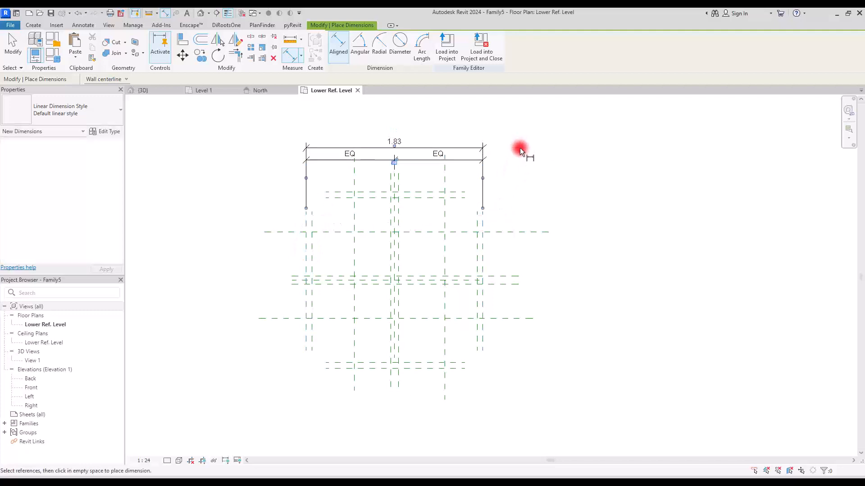
Add a continuous dimension across the uppermost, horizontal centre and lowermost planes, placed left of the layout, with its segments set equal
click(343, 193)
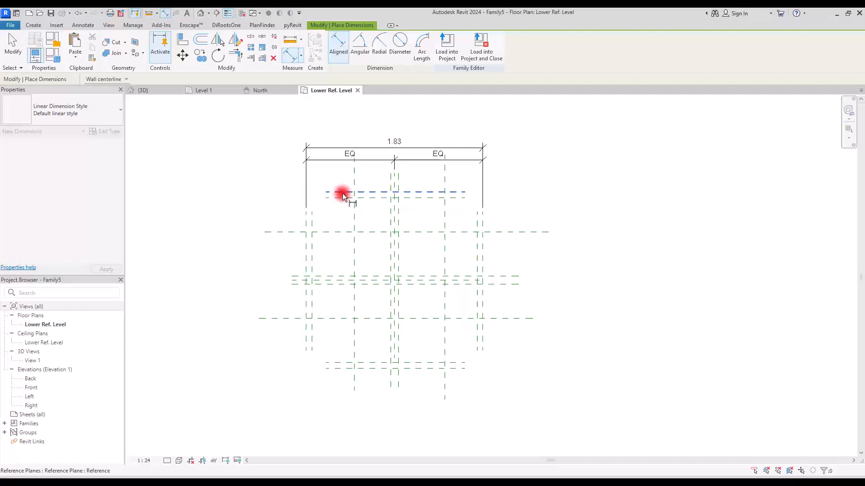
click(345, 280)
click(332, 371)
click(271, 412)
click(238, 278)
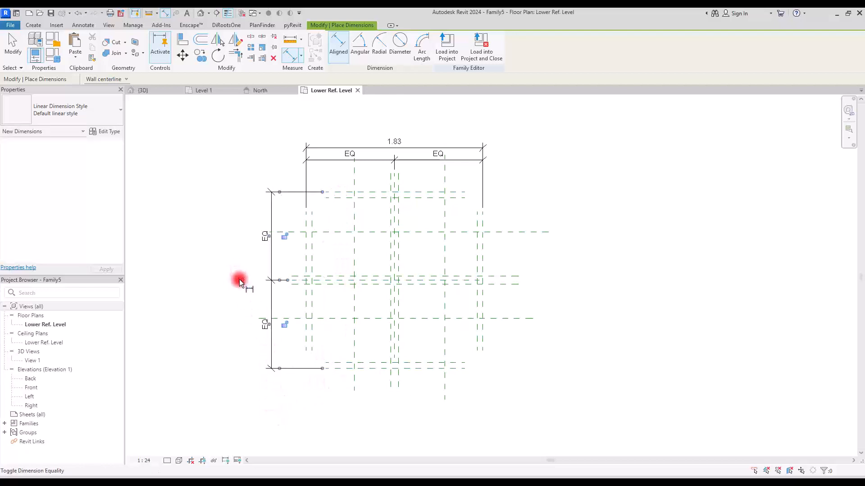
Add an overall aligned dimension between the uppermost and lowermost planes, outside the equal dimension on the left
click(331, 192)
click(341, 367)
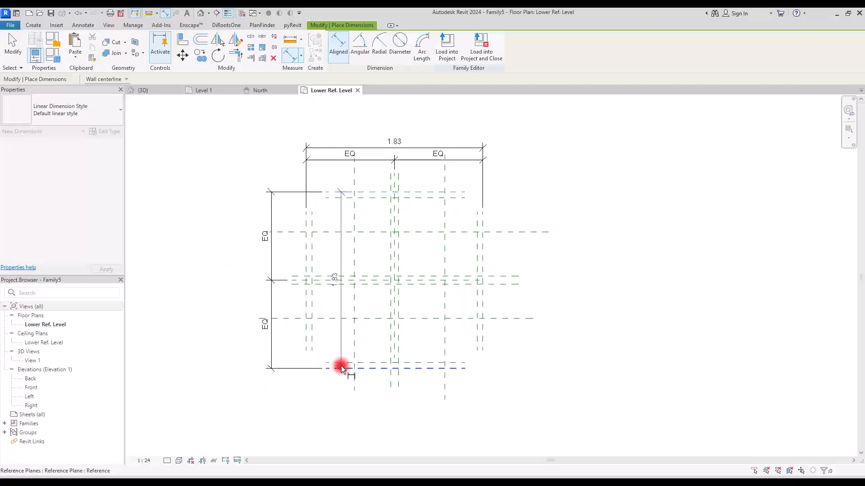
click(257, 401)
key(Escape)
key(Escape)
Label the overall horizontal dimension with a new family type parameter named Base W
click(379, 147)
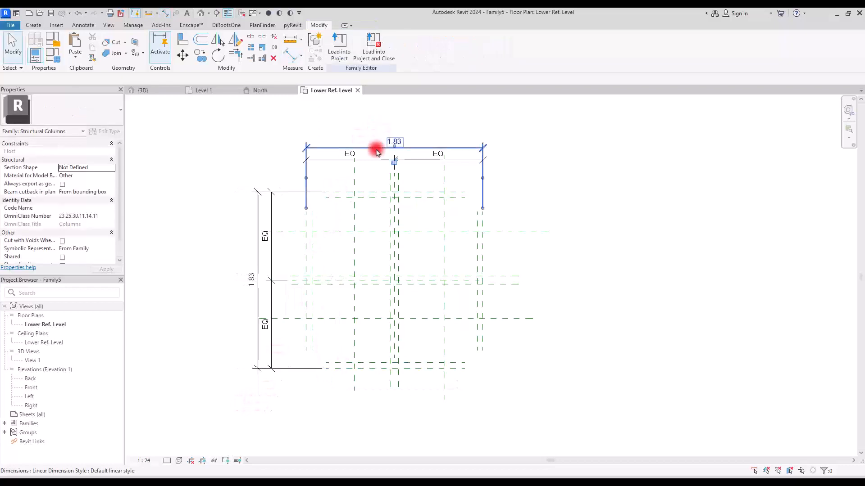
click(424, 46)
text(Ba)
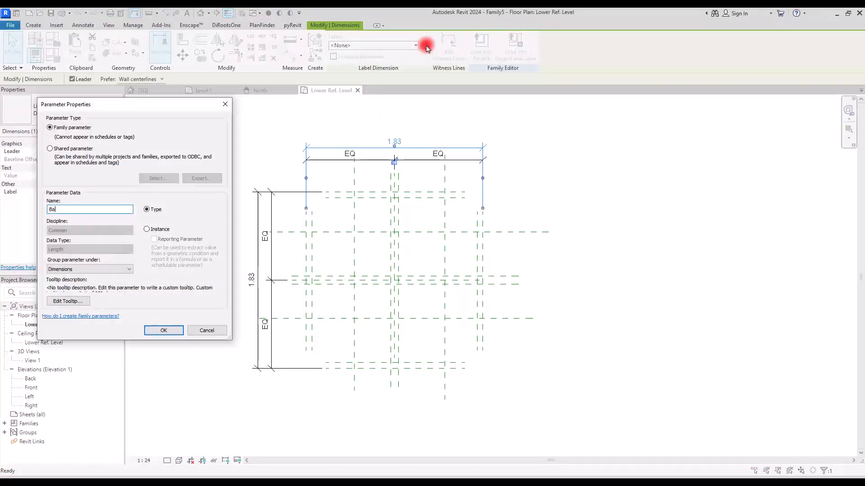
text(se W)
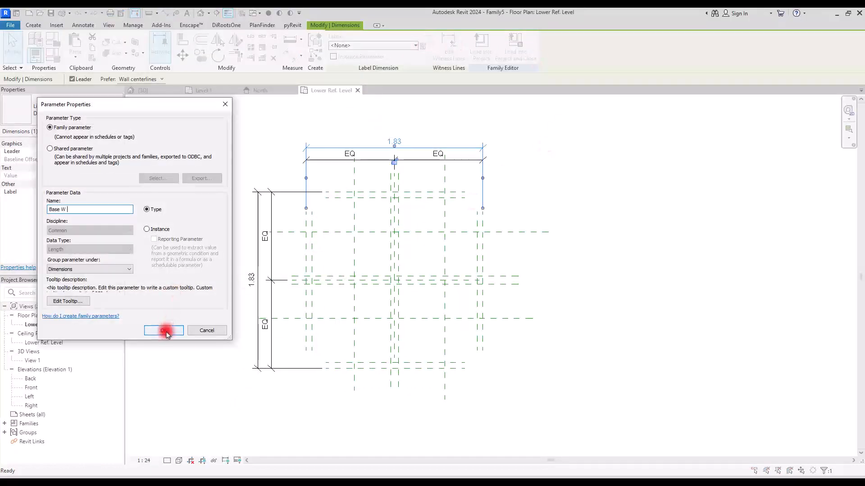
click(163, 330)
Label the overall vertical dimension with a new family type parameter named Base H
click(258, 244)
click(424, 46)
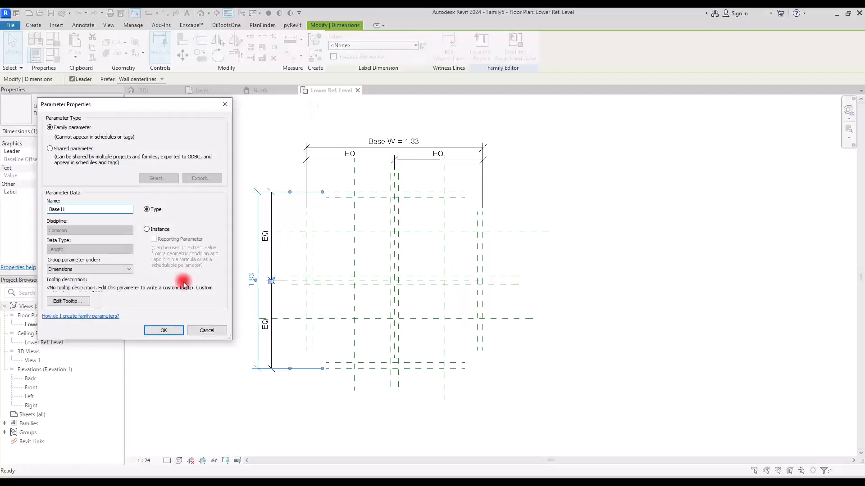
click(164, 330)
click(239, 168)
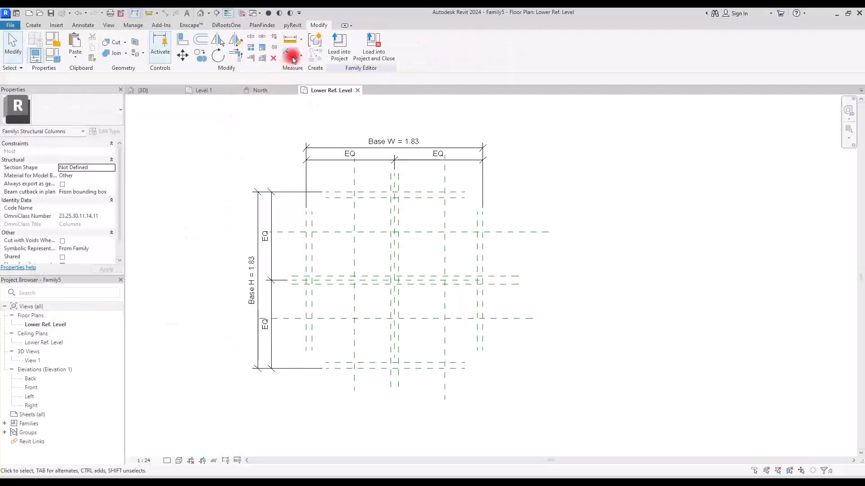
Dimension the two intermediate vertical planes equally about the vertical centre plane and add an overall dimension between them
click(292, 56)
click(357, 210)
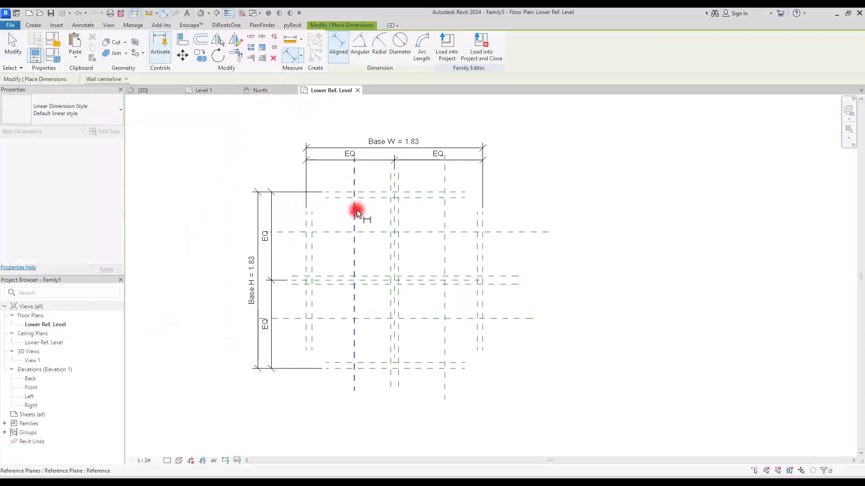
click(394, 220)
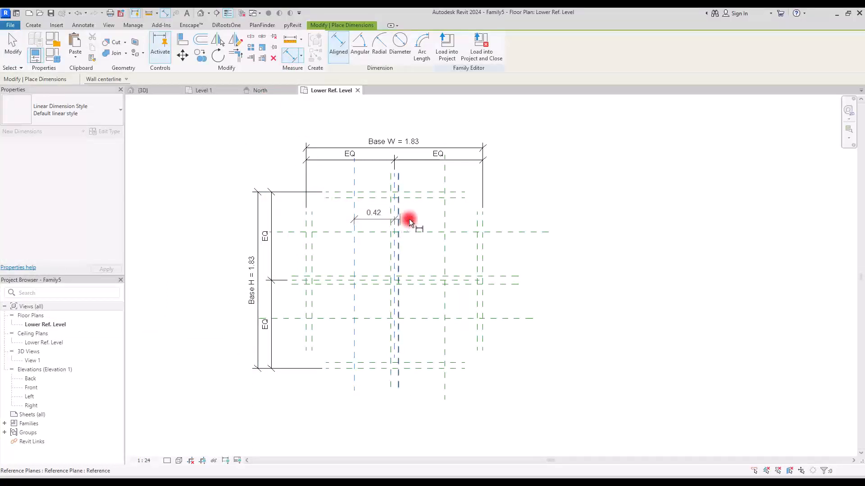
click(445, 218)
click(557, 188)
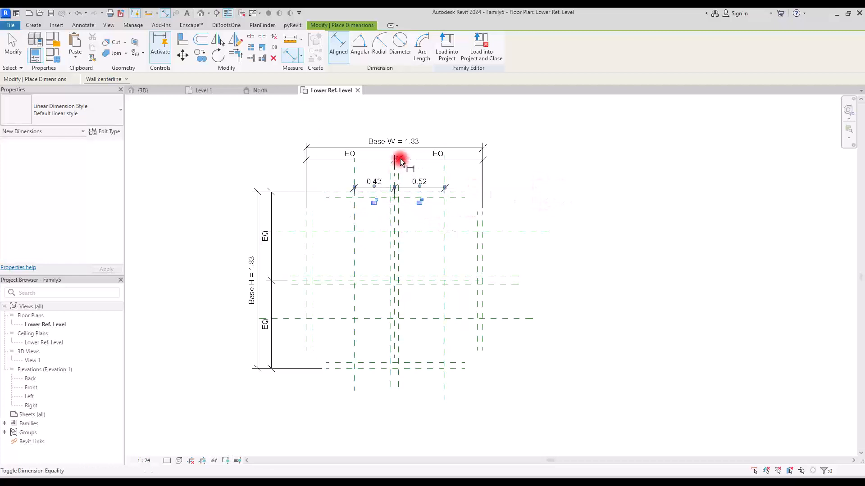
click(399, 172)
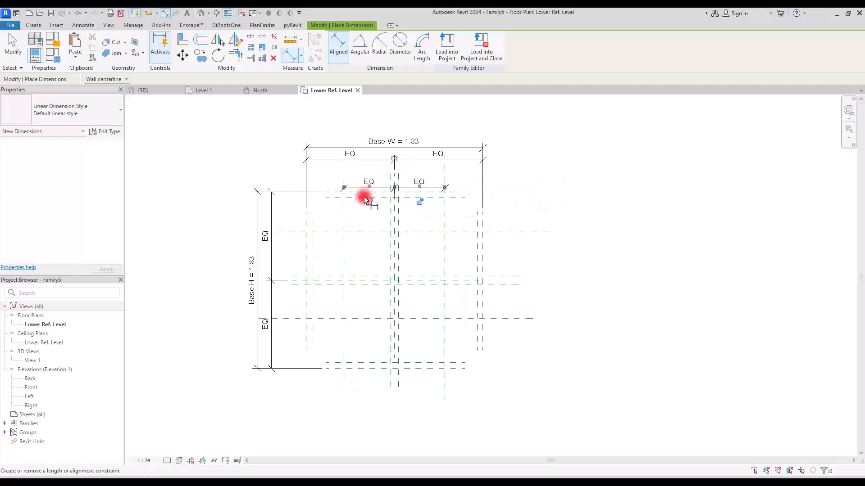
click(513, 174)
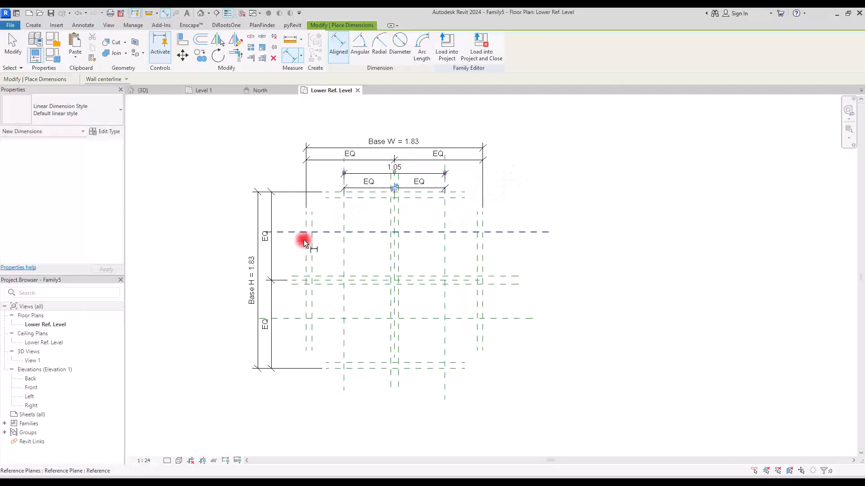
Dimension the two intermediate horizontal planes equally about the horizontal centre plane and add an overall dimension between them
click(333, 232)
click(331, 281)
click(332, 319)
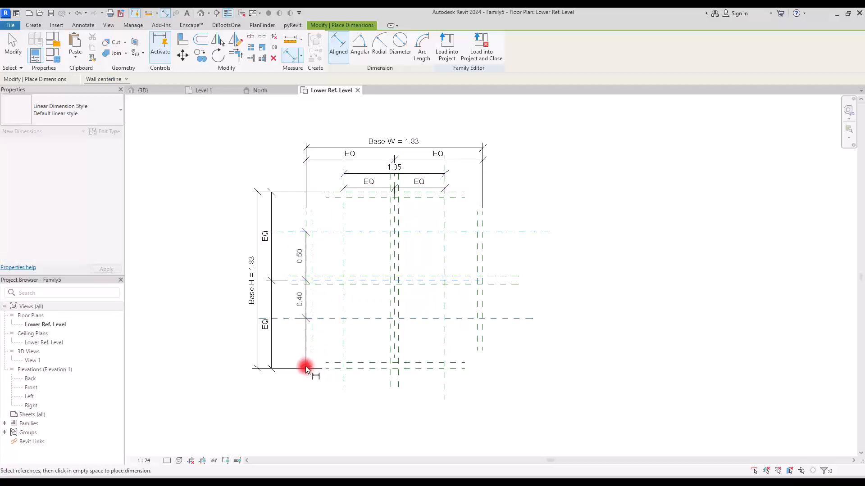
click(301, 357)
click(331, 273)
click(333, 241)
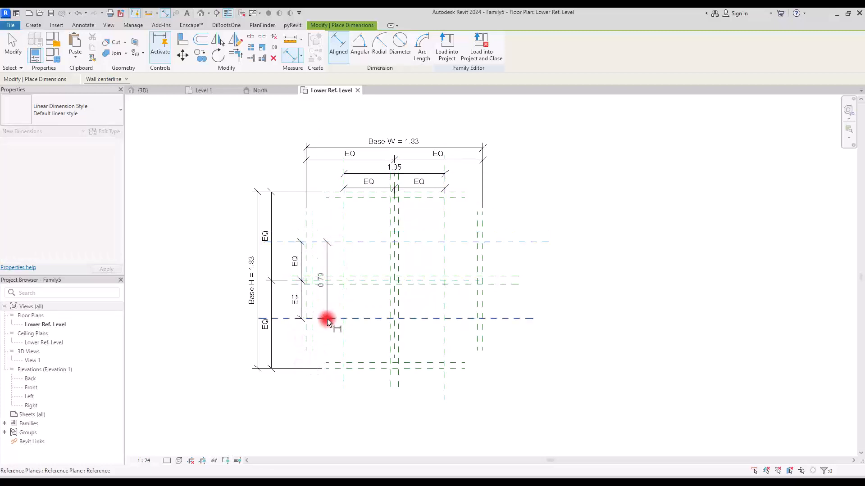
click(288, 341)
key(Escape)
key(Escape)
Label both overall dimensions of the intermediate planes with one new family type parameter named Base Flange
click(287, 266)
ctrl+click(392, 176)
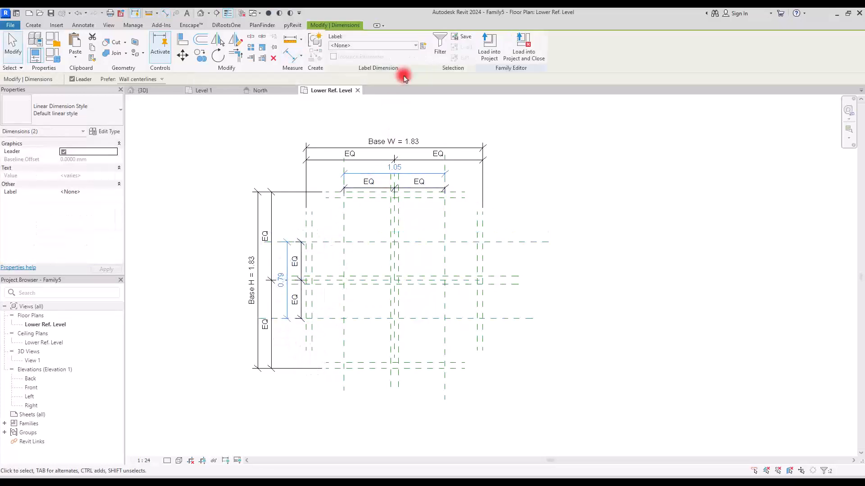
click(423, 45)
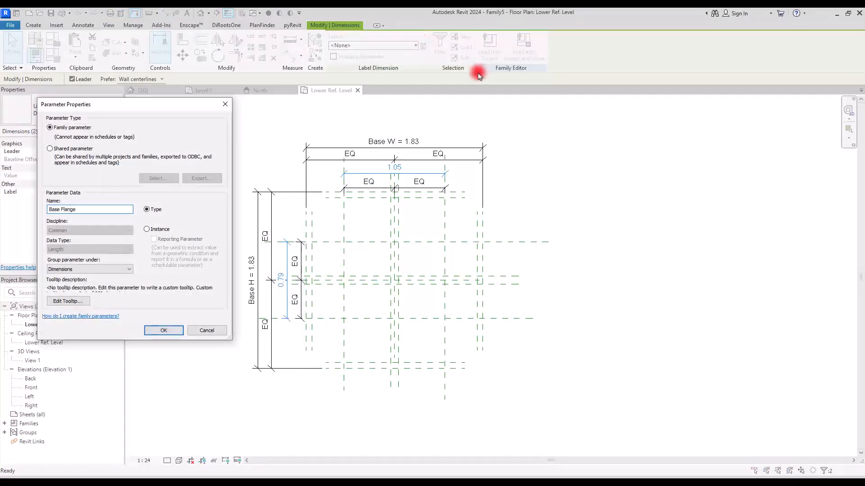
click(163, 331)
click(214, 185)
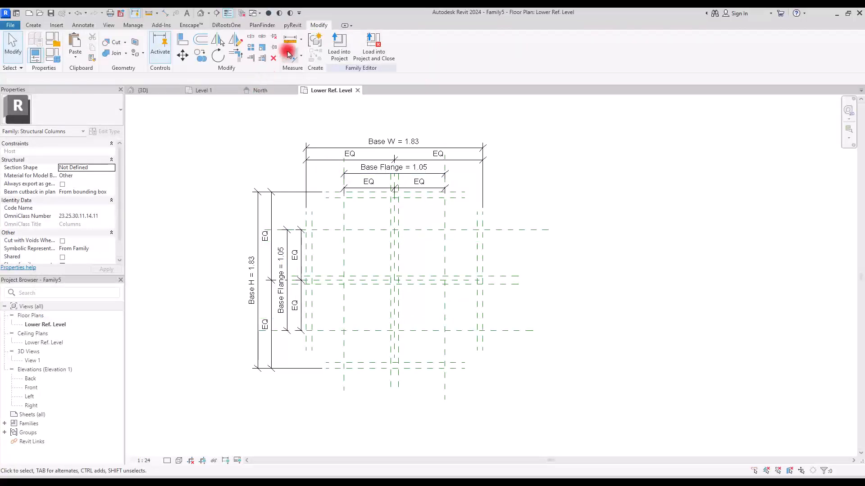
Dimension the gap between the two uppermost horizontal planes and the gap between the two leftmost vertical planes
click(292, 56)
click(356, 198)
click(359, 194)
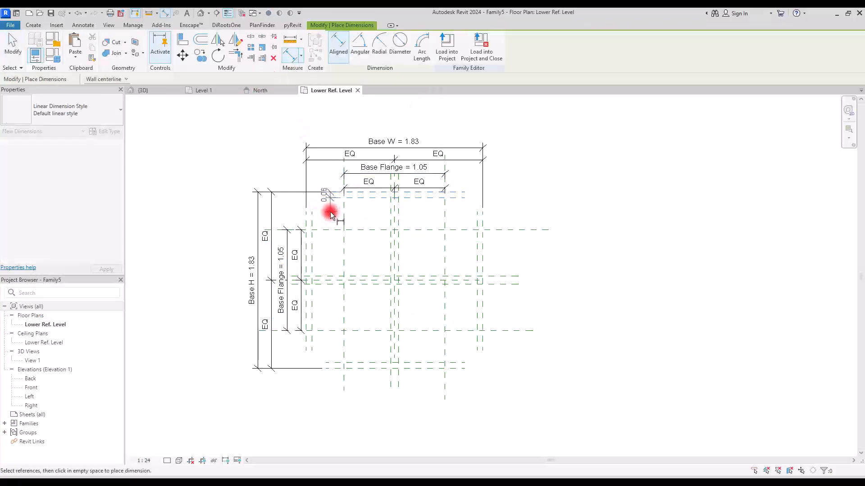
click(330, 212)
click(313, 217)
click(307, 218)
click(225, 218)
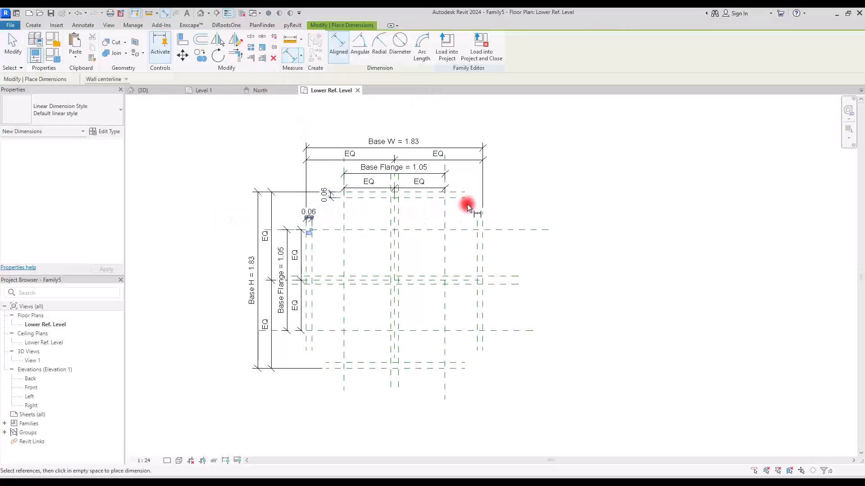
Dimension the gap between the two rightmost vertical planes and the gap between the two lowermost horizontal planes
click(479, 219)
click(482, 218)
click(513, 216)
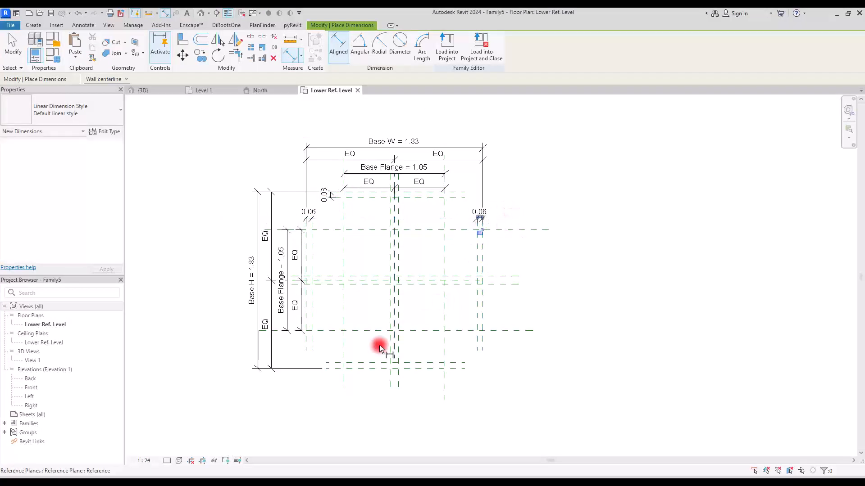
click(356, 362)
click(352, 368)
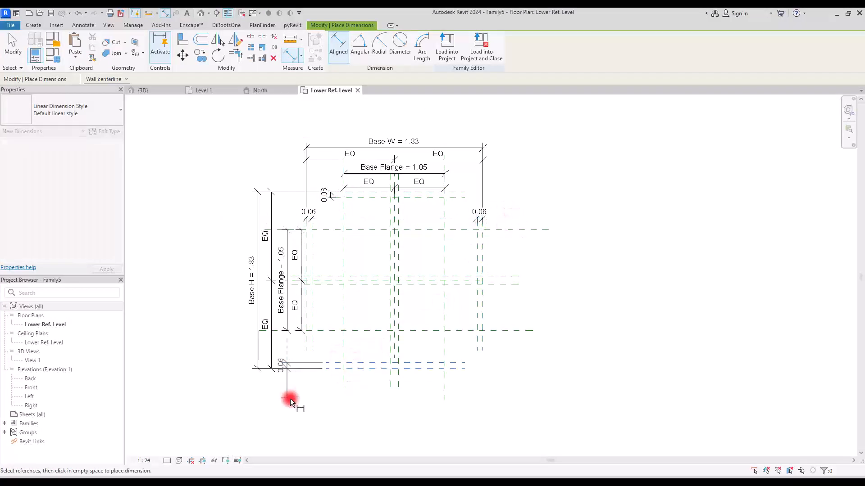
click(332, 412)
key(Escape)
key(Escape)
Label the four outer gap dimensions with one new family type parameter named Base Flange Th
click(328, 363)
ctrl+click(311, 218)
ctrl+click(325, 195)
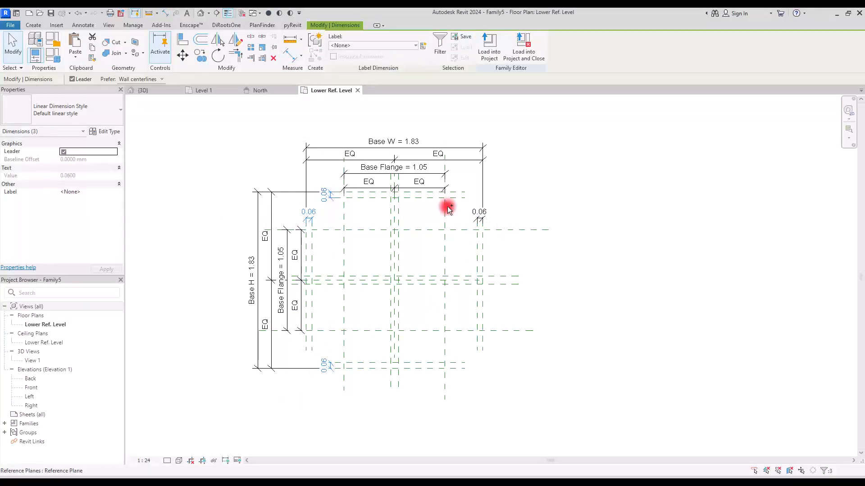
ctrl+click(478, 219)
click(423, 46)
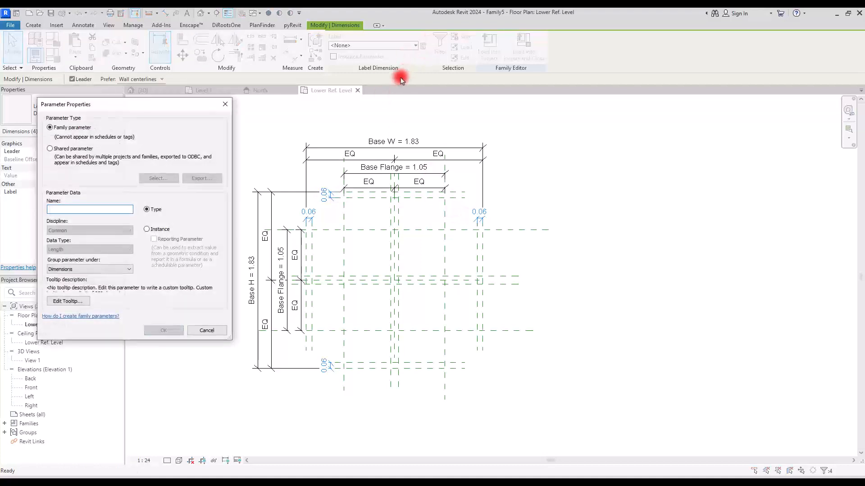
text(Base Flange T)
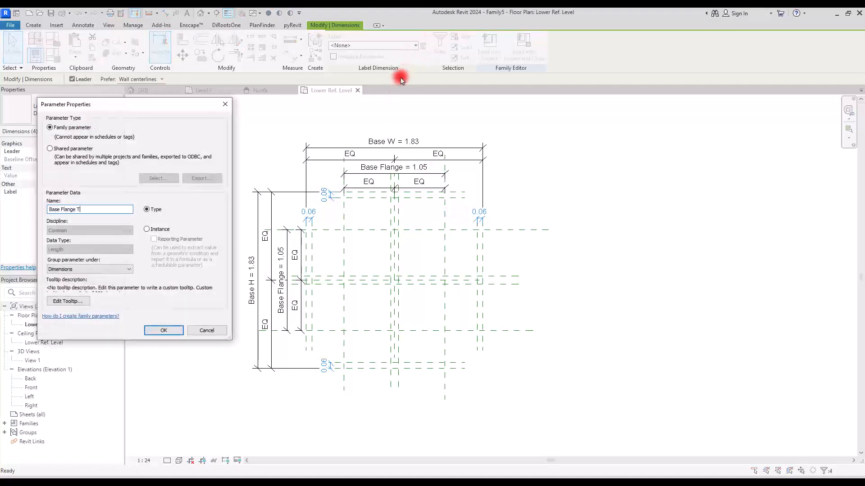
text(h)
click(164, 331)
Dimension the two innermost horizontal planes equally about the horizontal centre plane and add an overall dimension between them
click(289, 55)
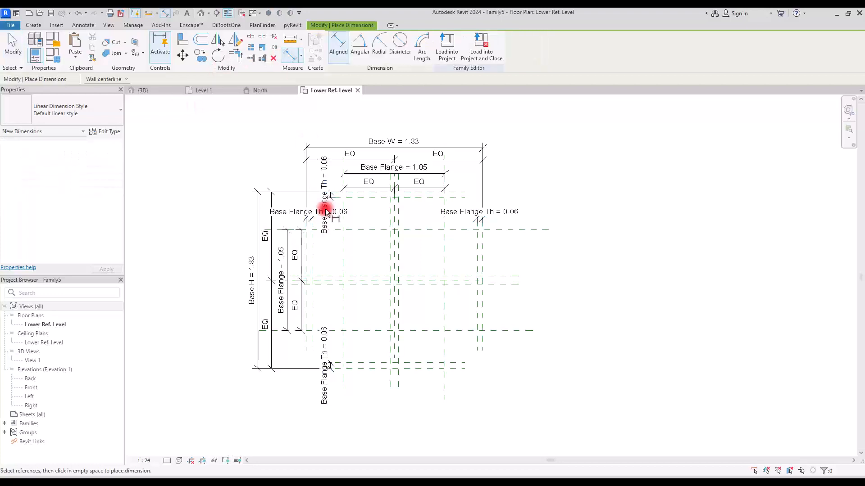
scroll(378, 299, up, 5)
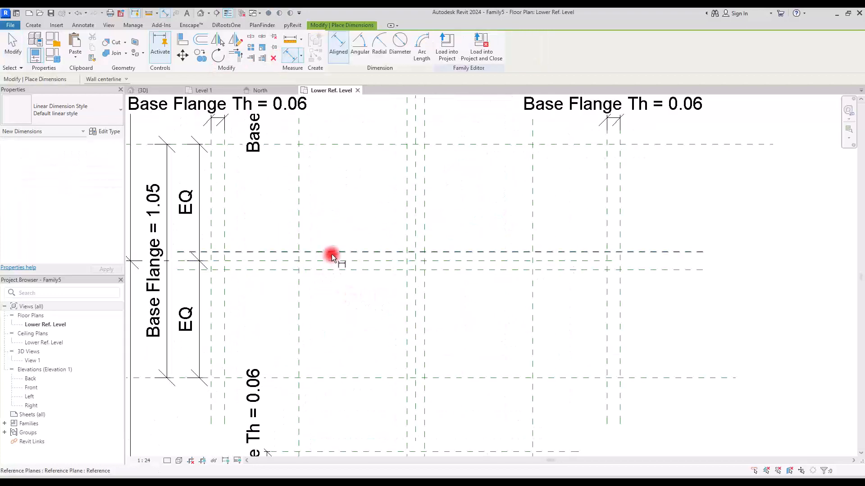
click(332, 254)
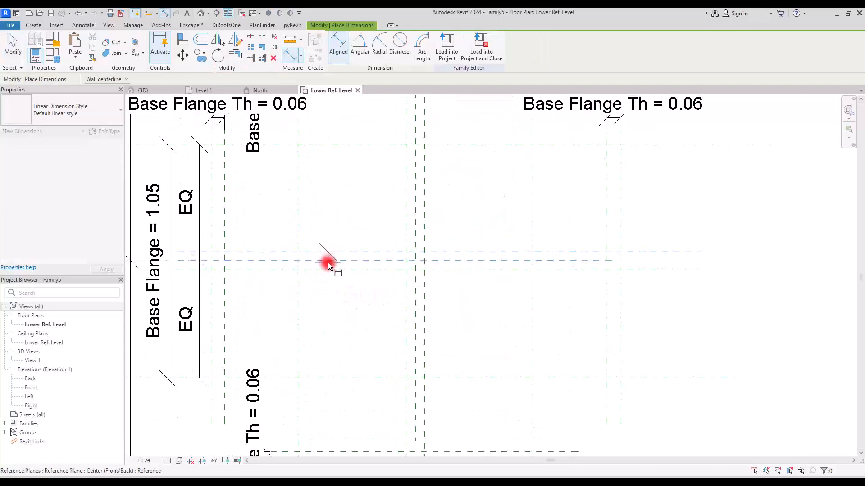
click(328, 263)
click(328, 272)
click(266, 318)
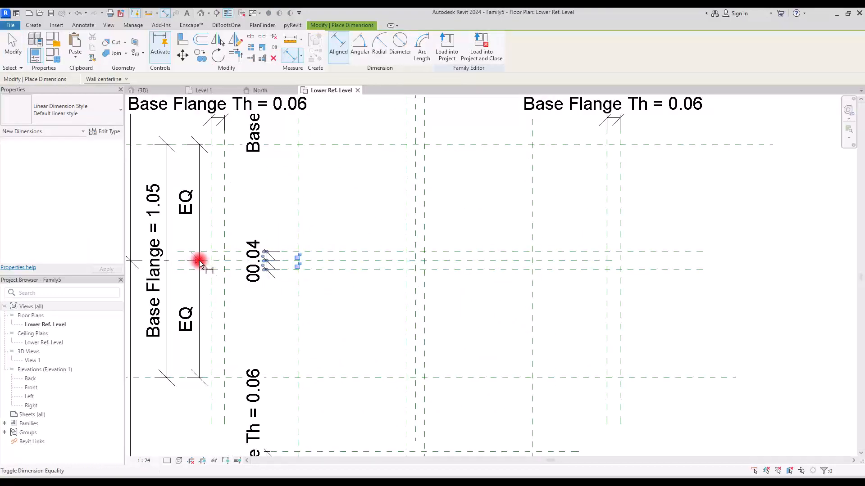
click(297, 261)
click(335, 252)
click(334, 270)
click(247, 312)
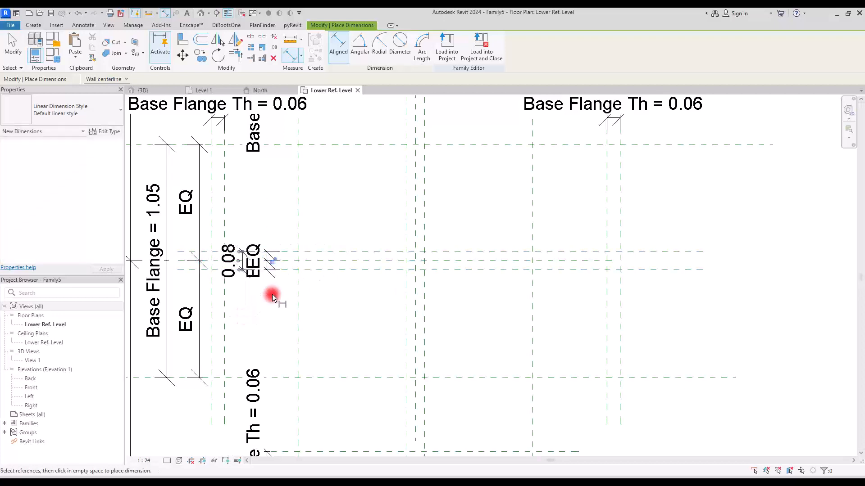
Dimension the two innermost vertical planes equally about the vertical centre plane and add an overall dimension between them
scroll(315, 294, up, 3)
click(390, 268)
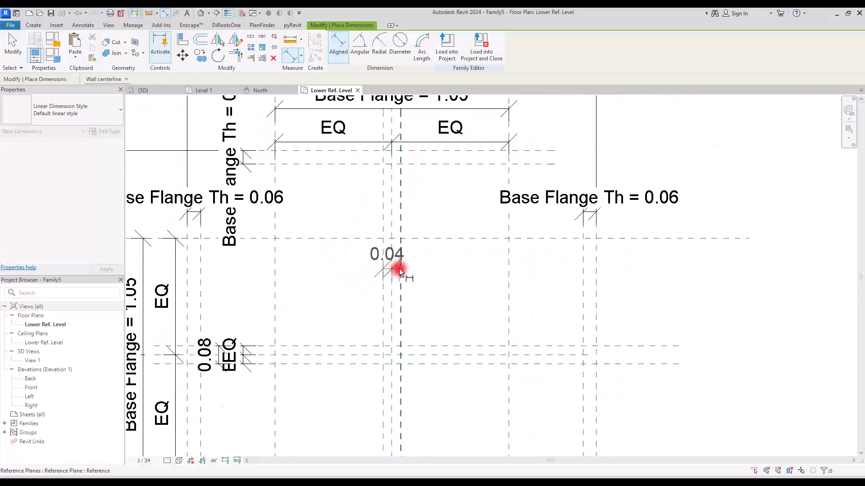
click(399, 269)
click(469, 202)
click(391, 135)
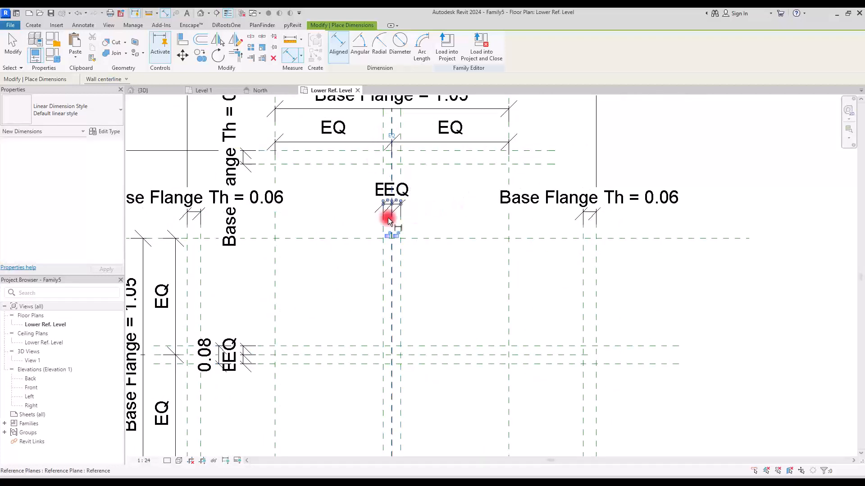
click(455, 174)
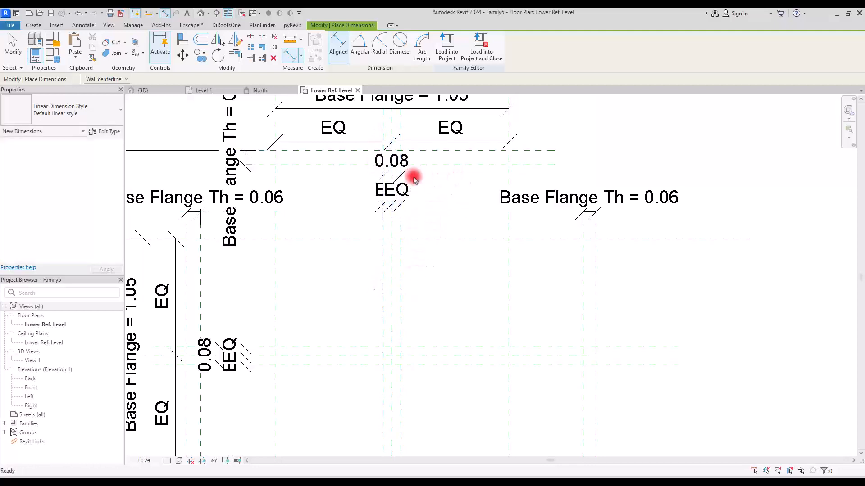
Label the two overall dimensions of the innermost vertical and horizontal plane pairs with a new family type parameter named Base Web Th
key(Escape)
ctrl+click(210, 349)
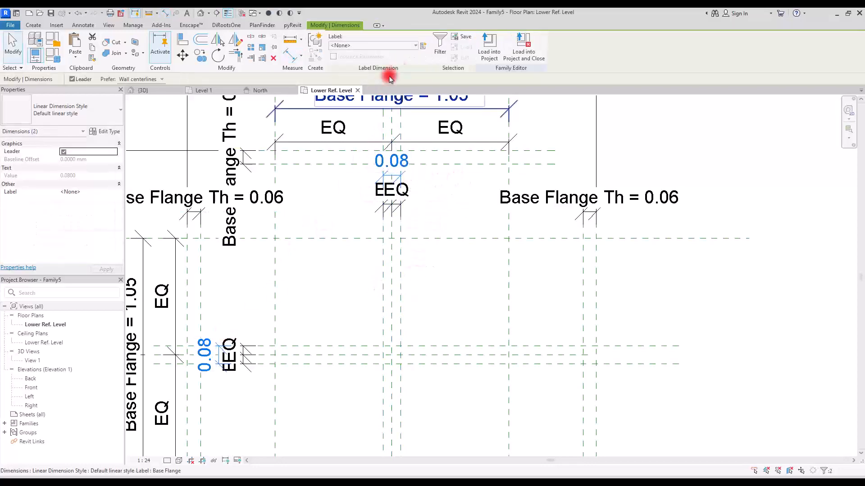
click(423, 46)
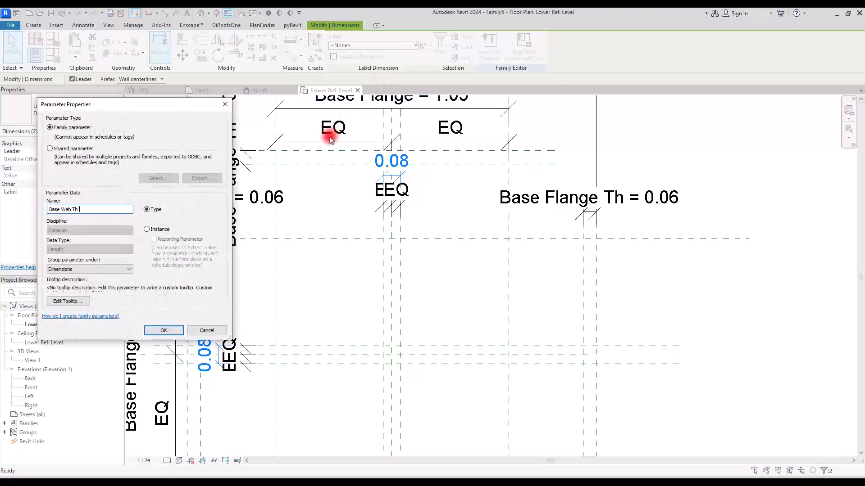
click(164, 330)
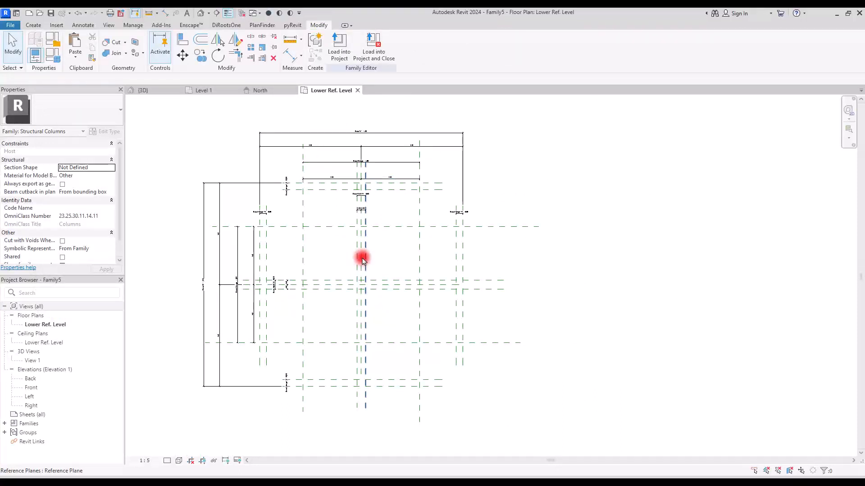
In the Front elevation, draw a horizontal reference plane about 0.77 below the Upper Ref. Level, spanning all the vertical planes
double_click(42, 390)
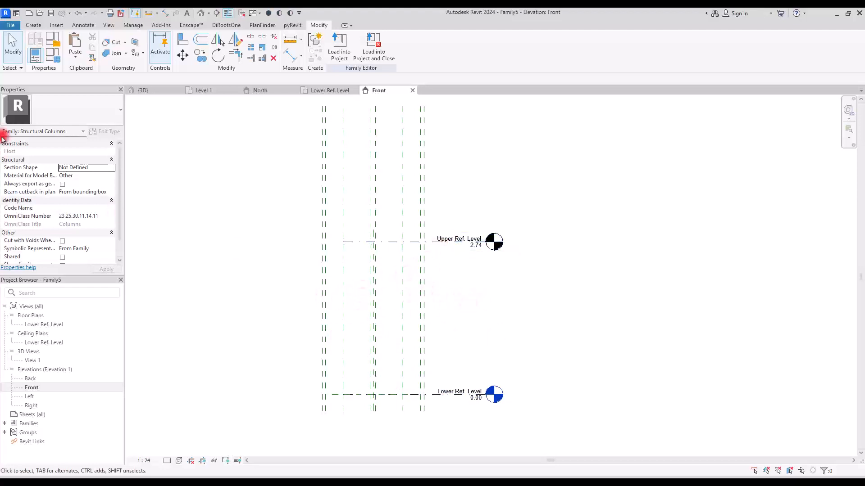
click(33, 24)
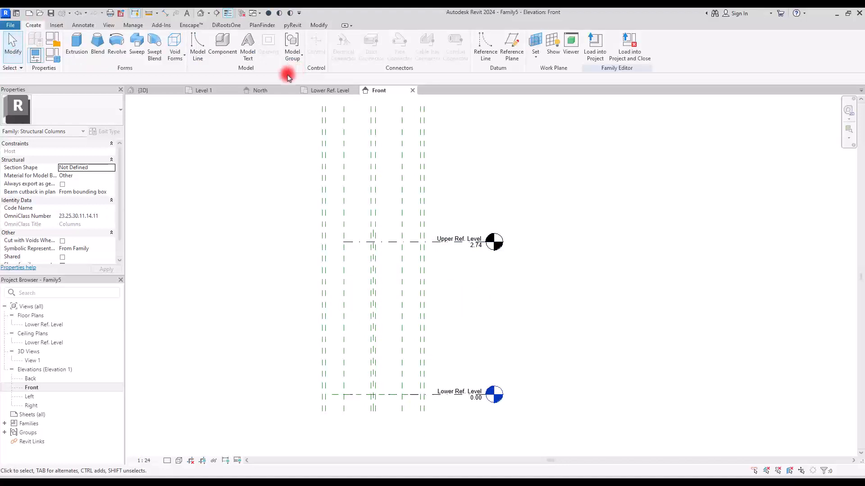
click(500, 52)
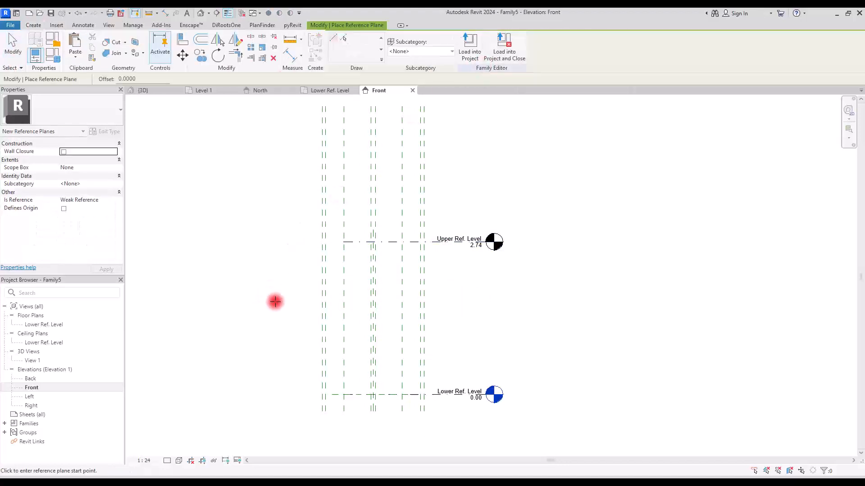
click(562, 283)
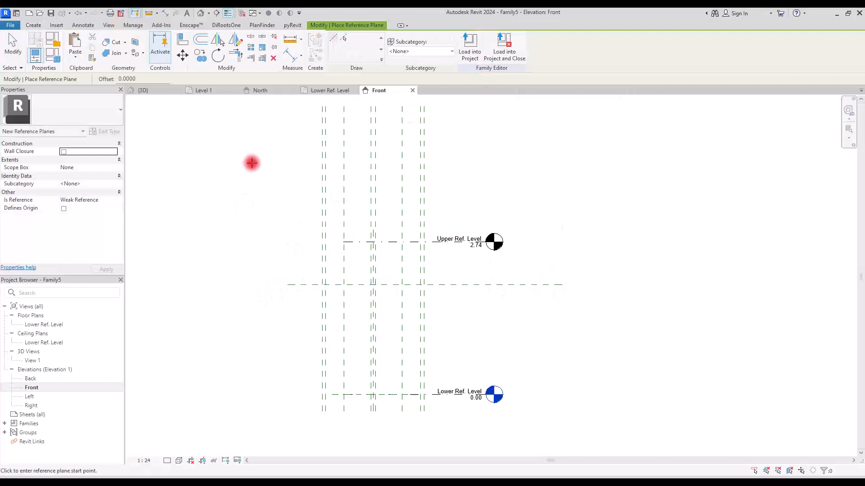
Dimension the distance from the Upper Ref. Level to the new horizontal reference plane
click(290, 56)
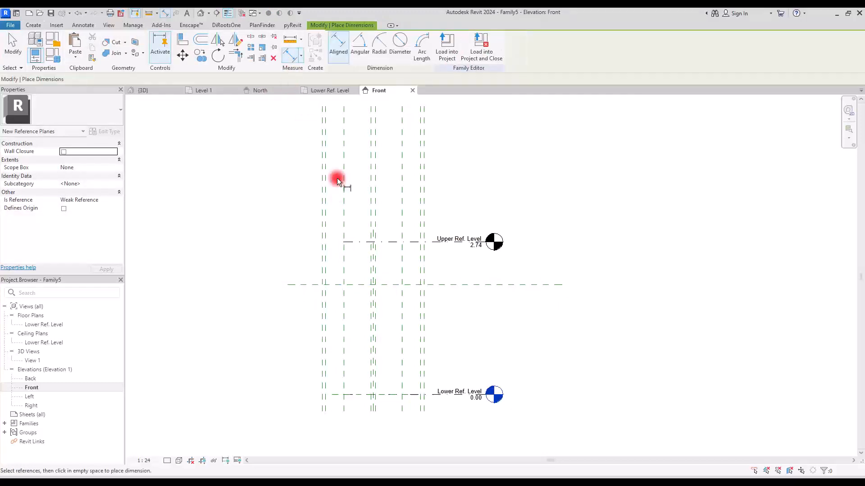
click(408, 242)
click(409, 285)
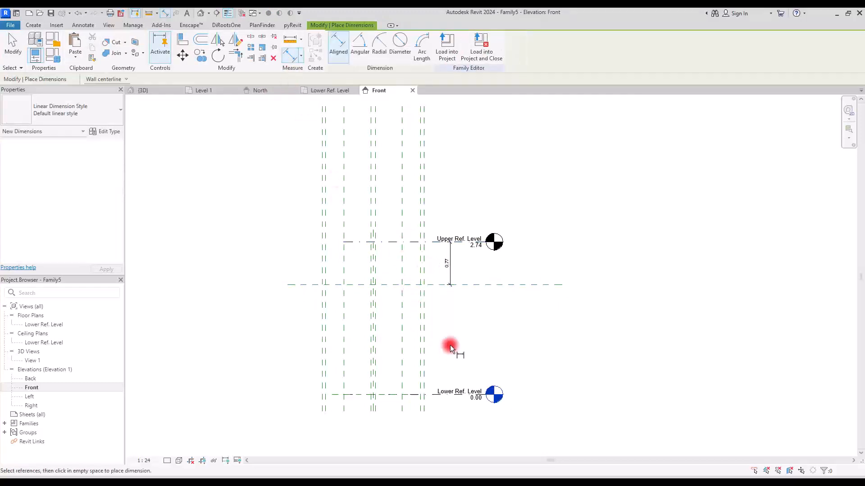
click(450, 347)
key(Escape)
Label the dimension below the Upper Ref. Level with a new family type parameter named H
click(450, 270)
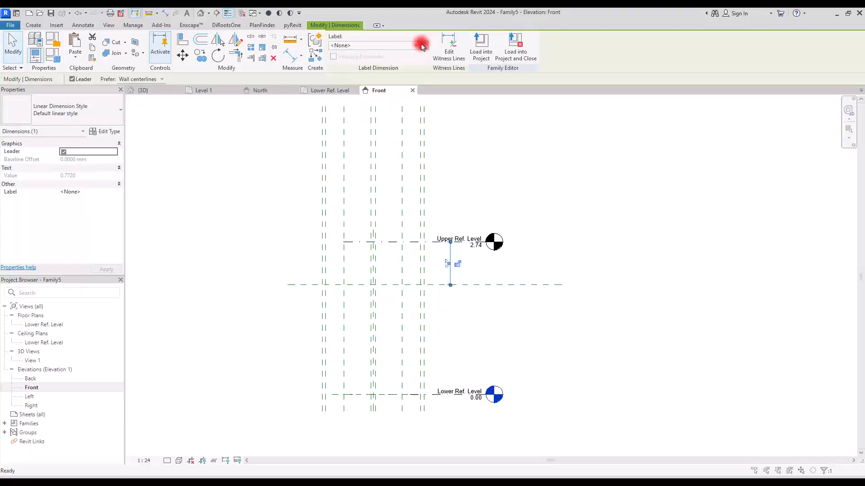
click(422, 46)
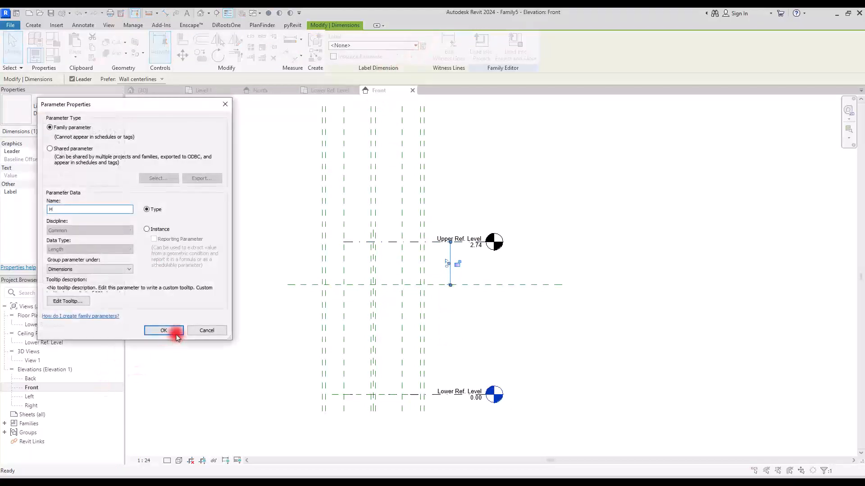
text(H)
click(163, 330)
click(279, 192)
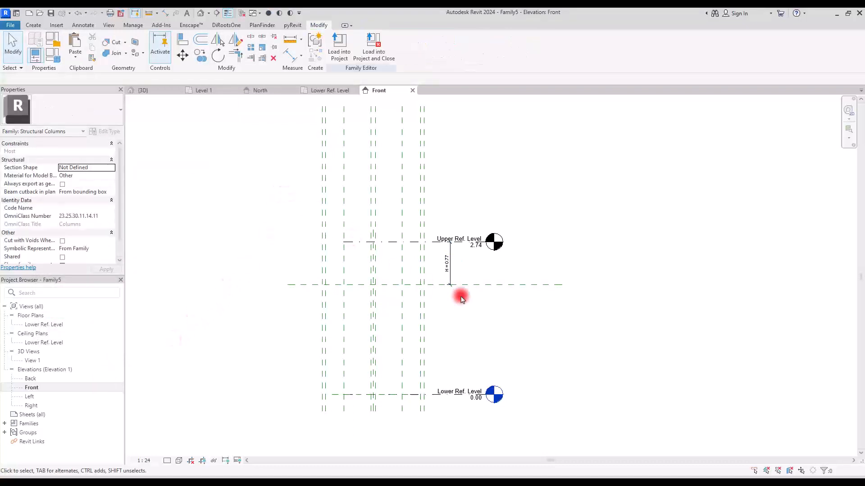
Name the horizontal reference plane below the Upper Ref. Level Base
click(487, 285)
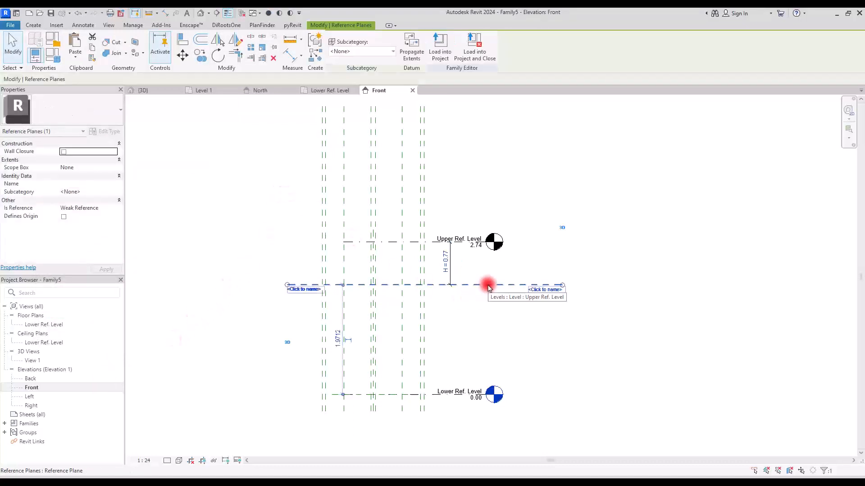
click(547, 289)
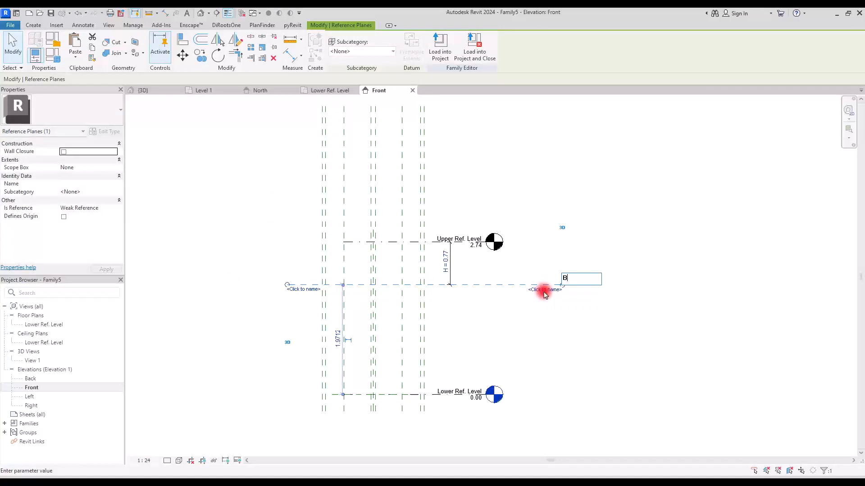
text(Base)
click(503, 300)
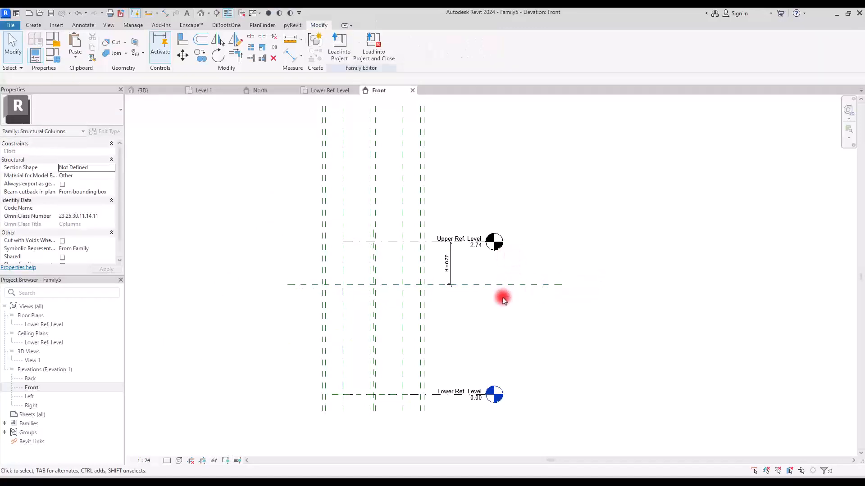
Return to the Lower Ref. Level plan and set its work plane to Reference Plane : Base
click(334, 92)
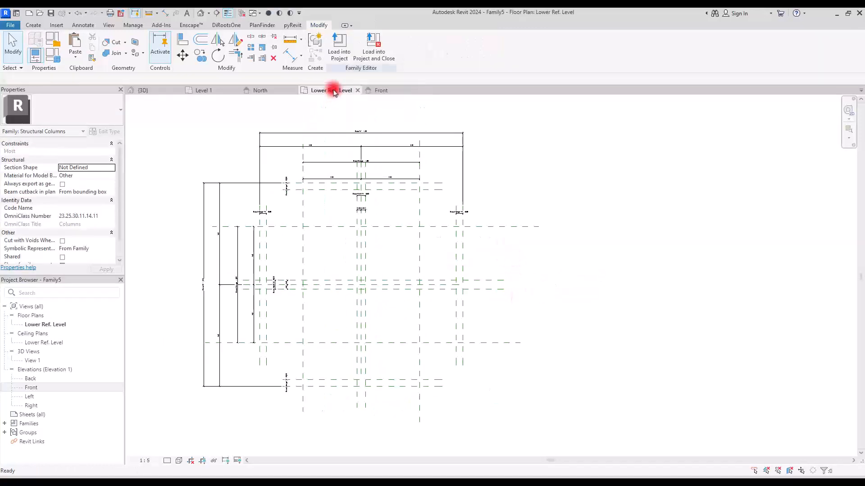
click(35, 26)
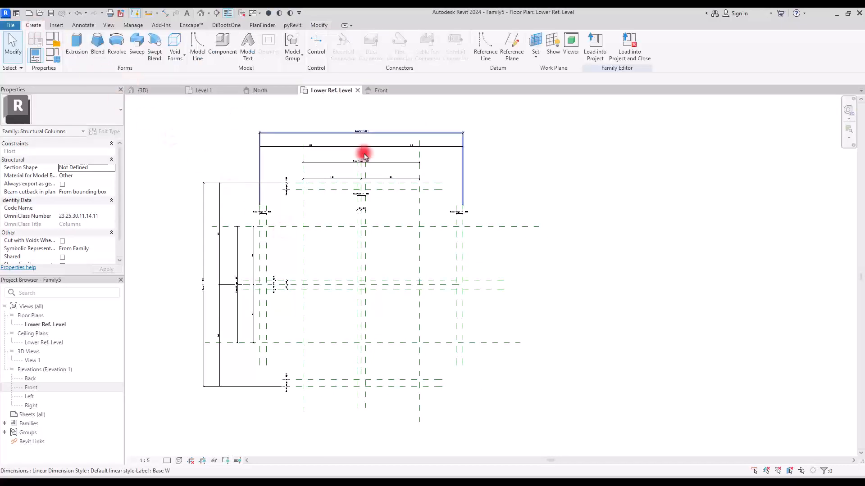
click(537, 50)
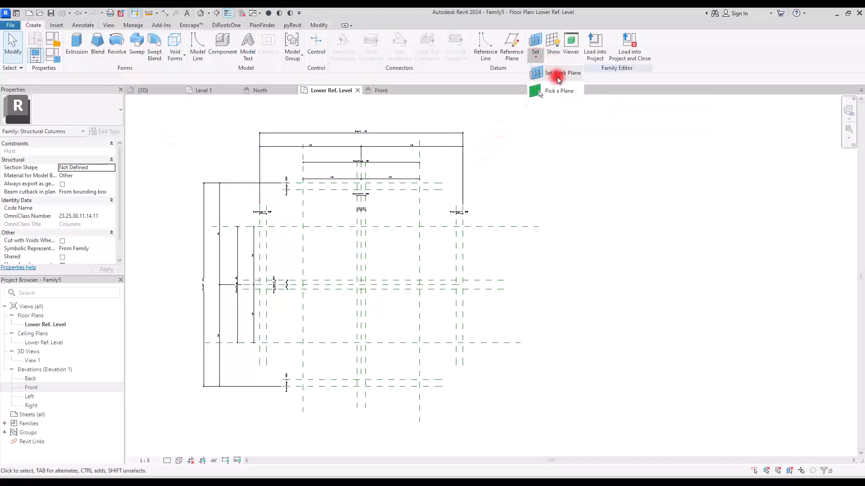
click(559, 80)
click(306, 188)
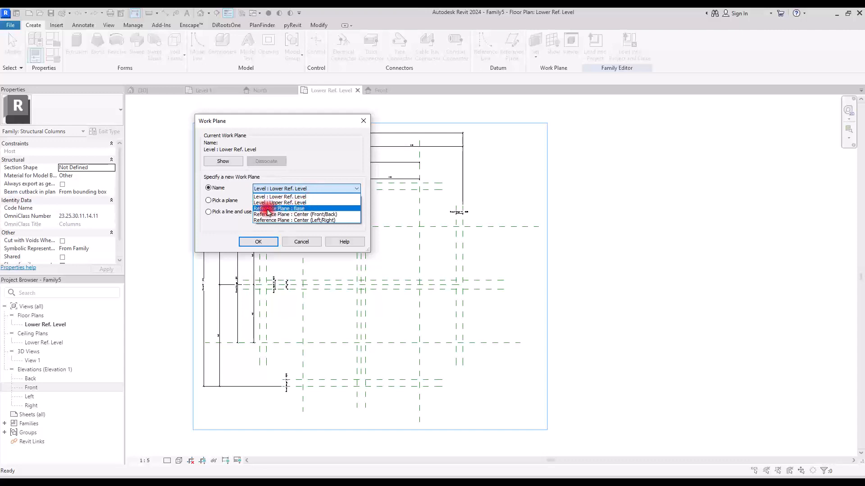
click(301, 209)
click(254, 242)
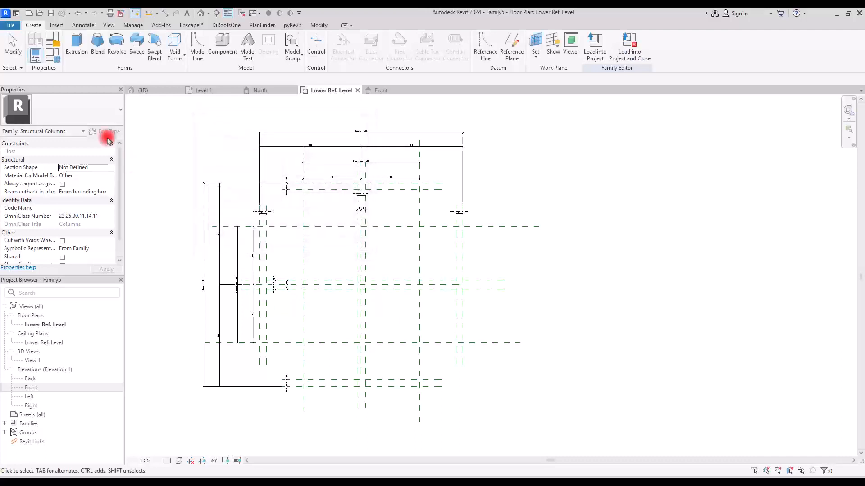
Create a reference plane subcategory named Red with a red line colour and the Aligning Line pattern for new planes
click(519, 44)
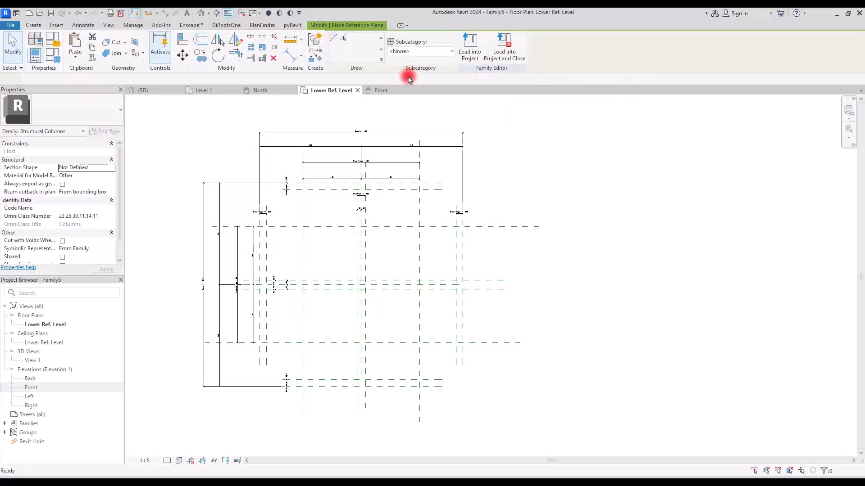
click(443, 51)
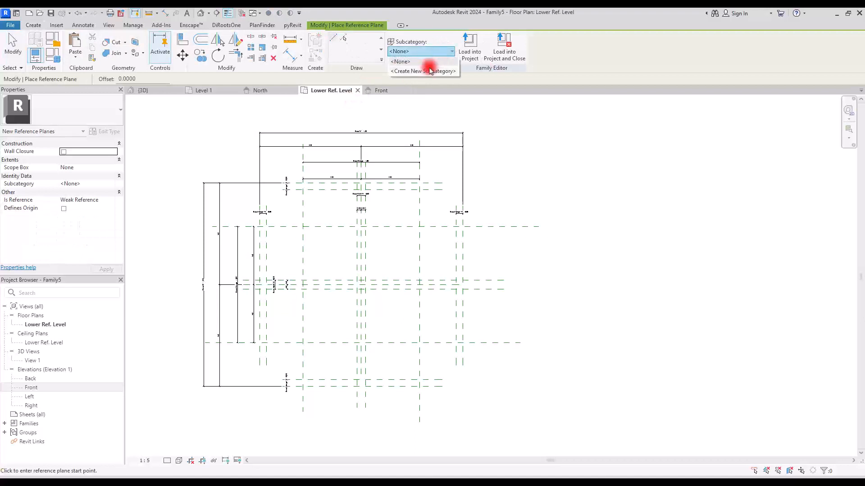
click(426, 71)
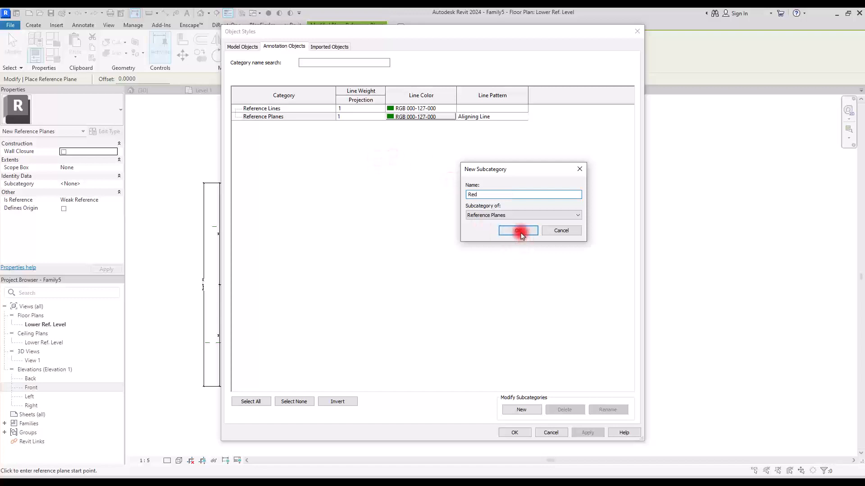
click(518, 231)
click(398, 125)
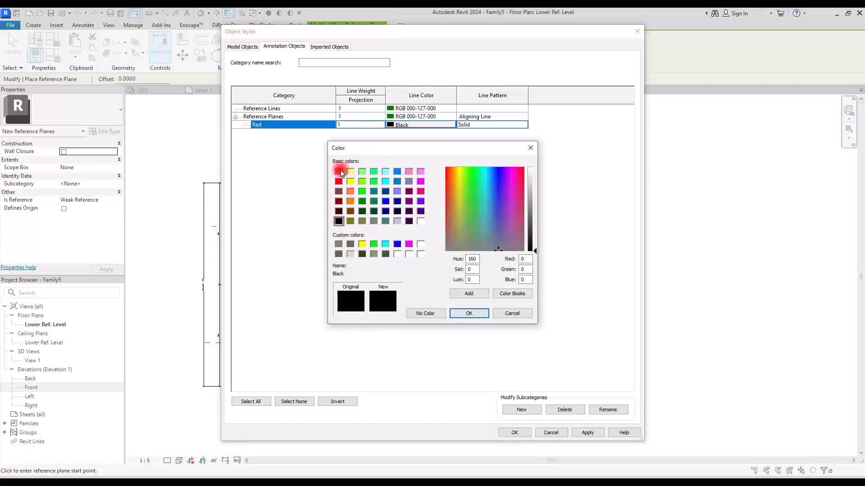
click(338, 182)
click(468, 314)
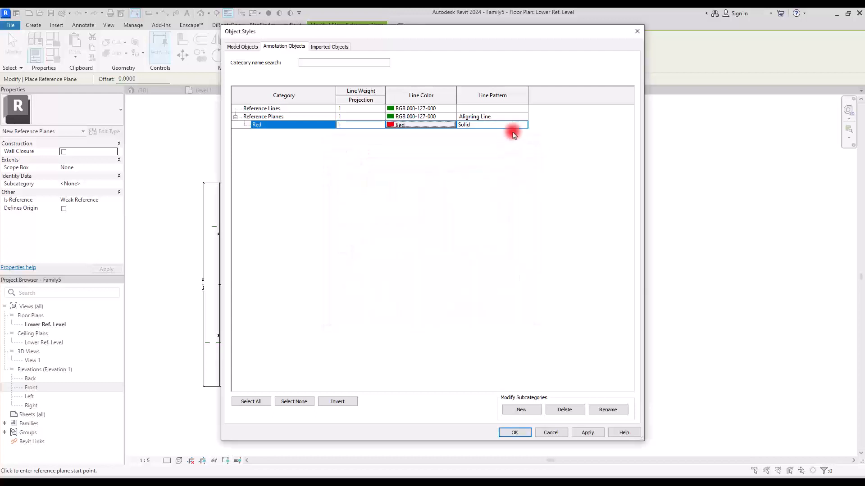
click(524, 129)
click(481, 137)
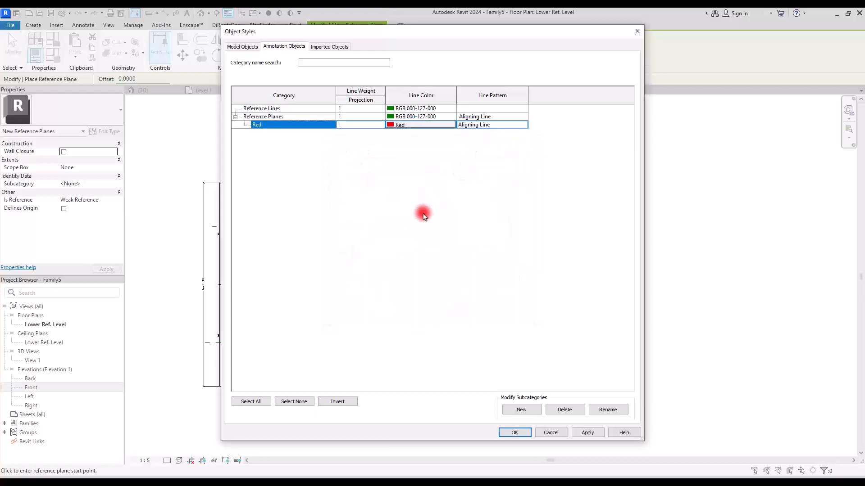
click(515, 433)
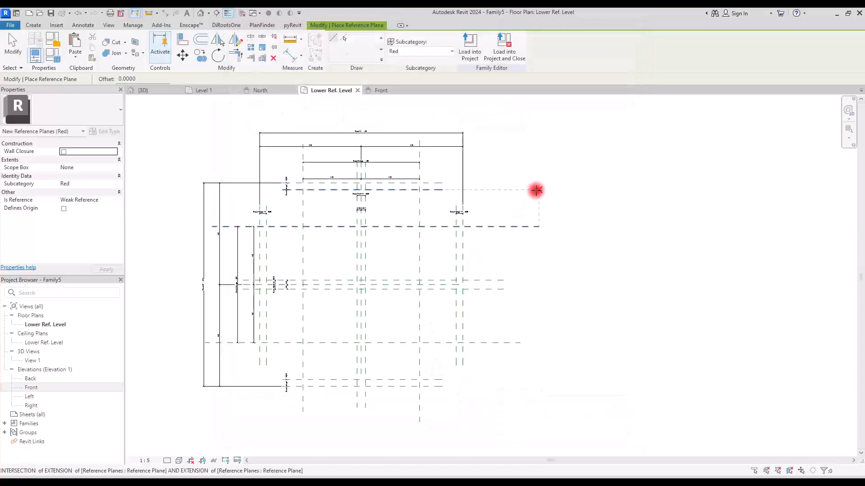
Draw two vertical Red reference planes about 0.14 and 0.18 inside the left Base Flange plane
scroll(319, 325, up, 3)
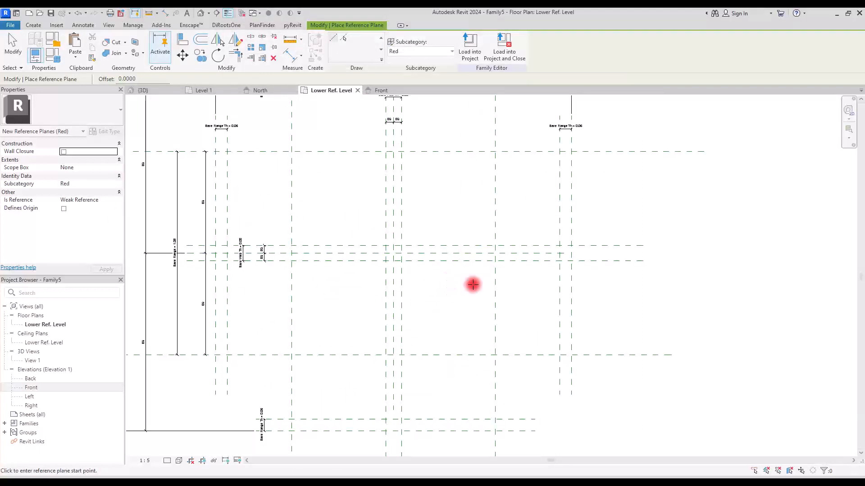
scroll(495, 277, up, 1)
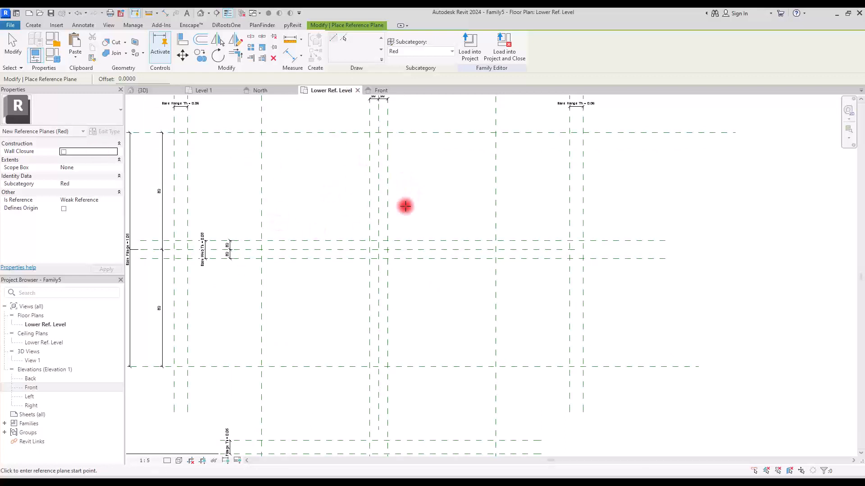
click(303, 168)
click(302, 333)
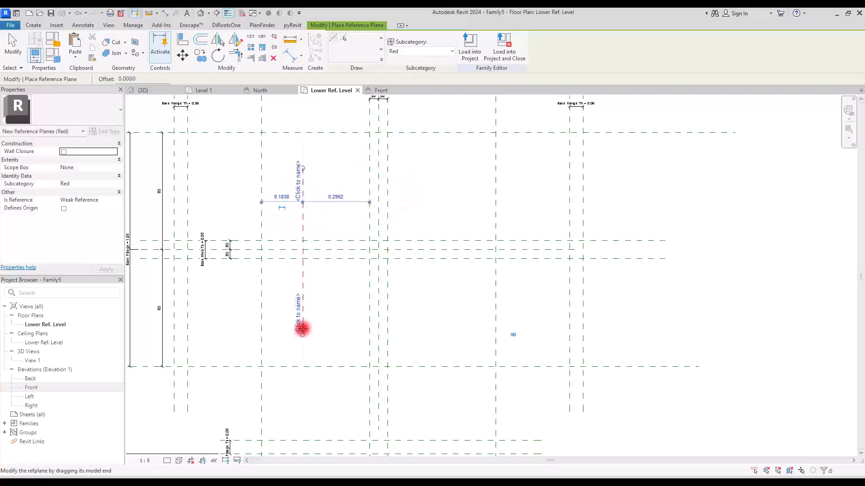
click(294, 169)
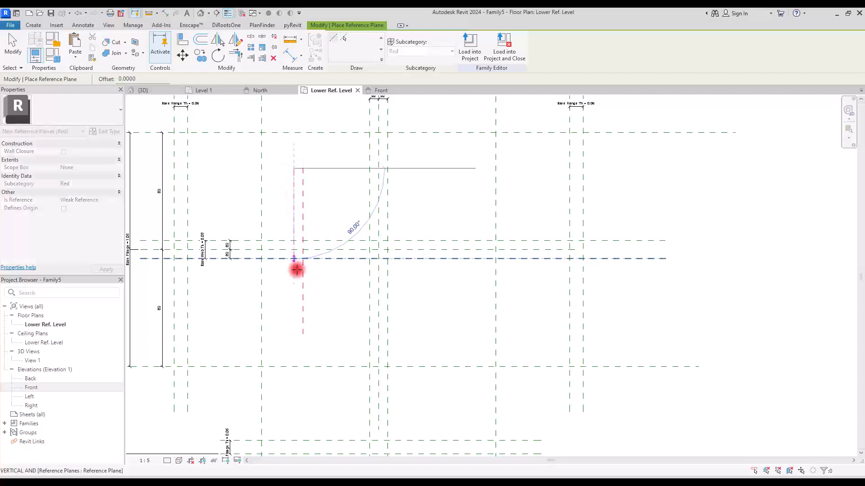
click(295, 329)
key(Escape)
key(Escape)
Mirror a copy of the two vertical Red reference planes about the vertical centre plane
drag(312, 190, 275, 202)
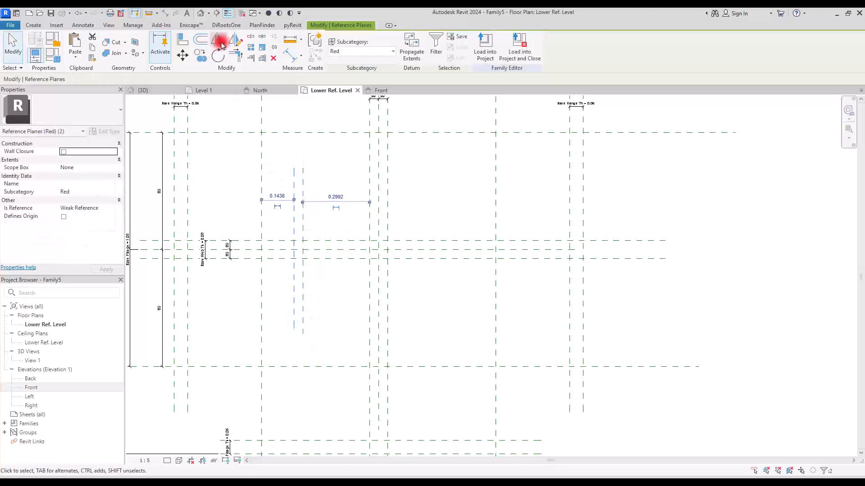
click(235, 40)
click(377, 206)
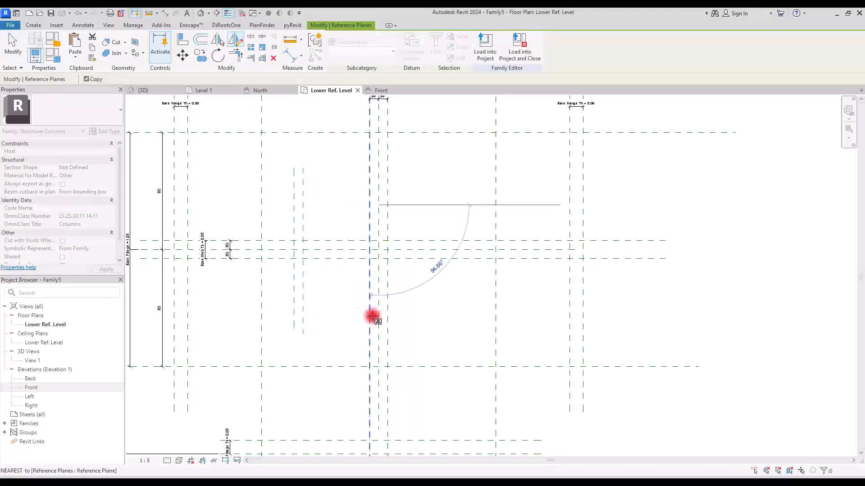
click(376, 318)
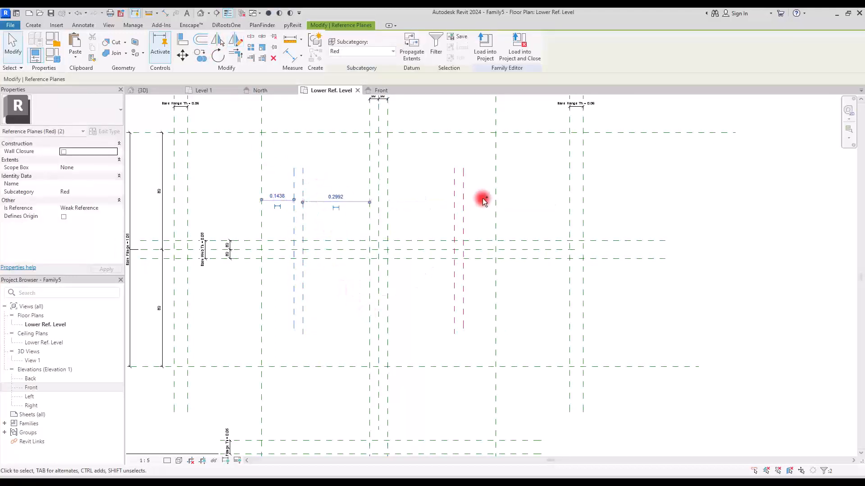
Rotate a copy of the four vertical Red reference planes 90° about the intersection of the centre planes
ctrl+drag(438, 210, 437, 210)
click(220, 56)
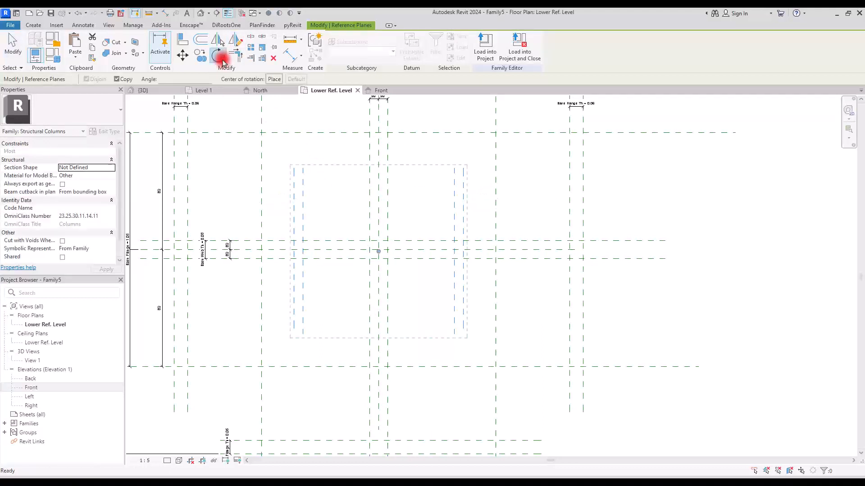
click(273, 79)
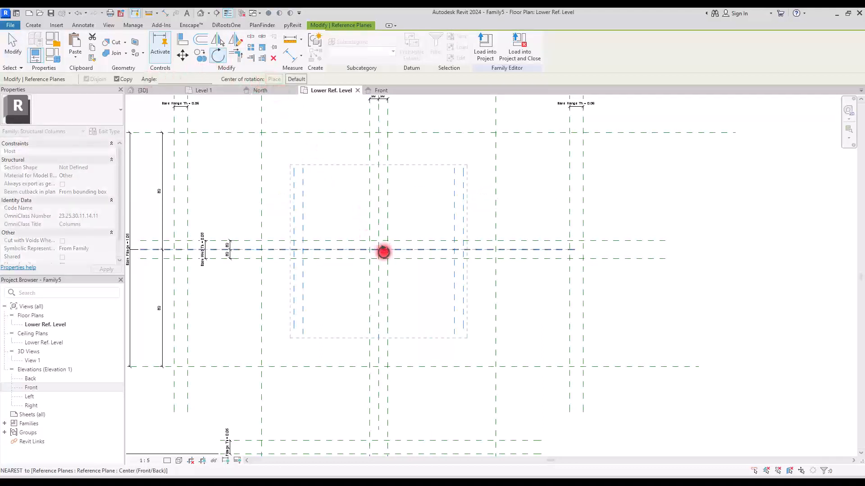
click(379, 250)
click(379, 188)
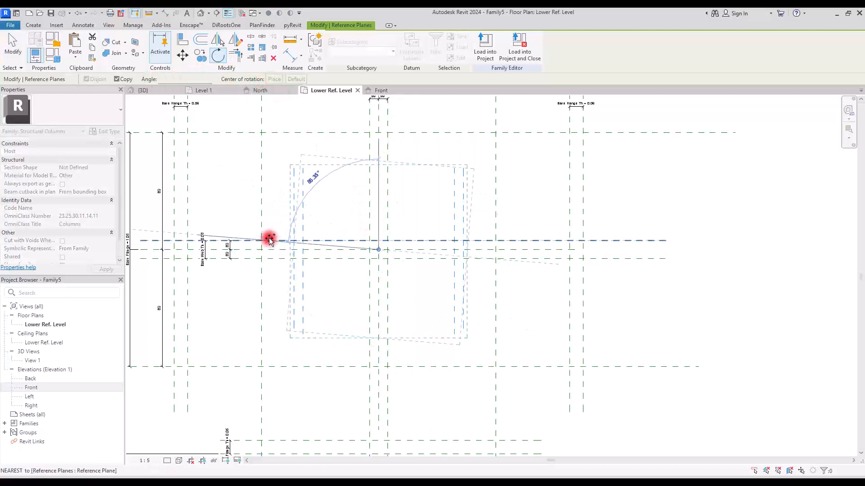
key(Return)
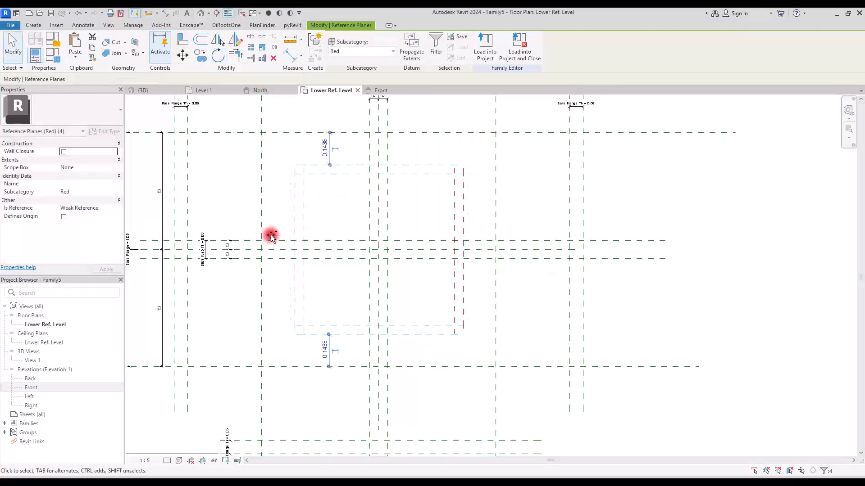
click(272, 236)
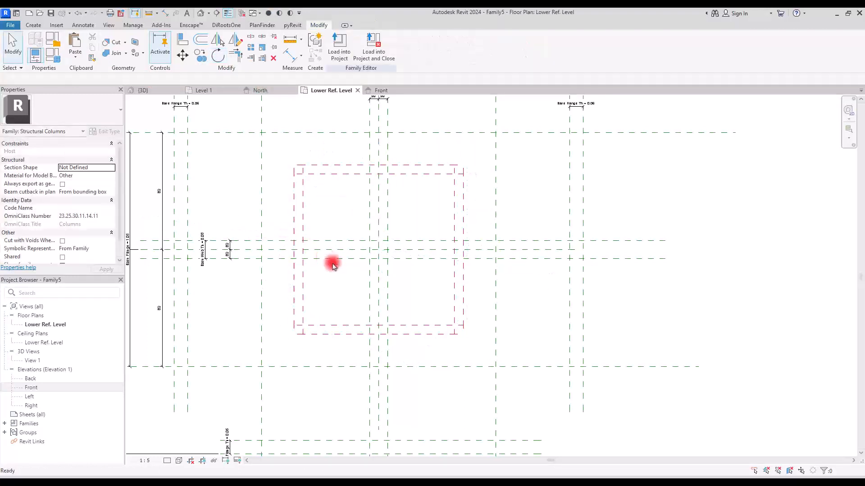
Draw a vertical Red reference plane about 0.13 inside the inner left Red plane and a horizontal one below the horizontal centre plane
click(36, 27)
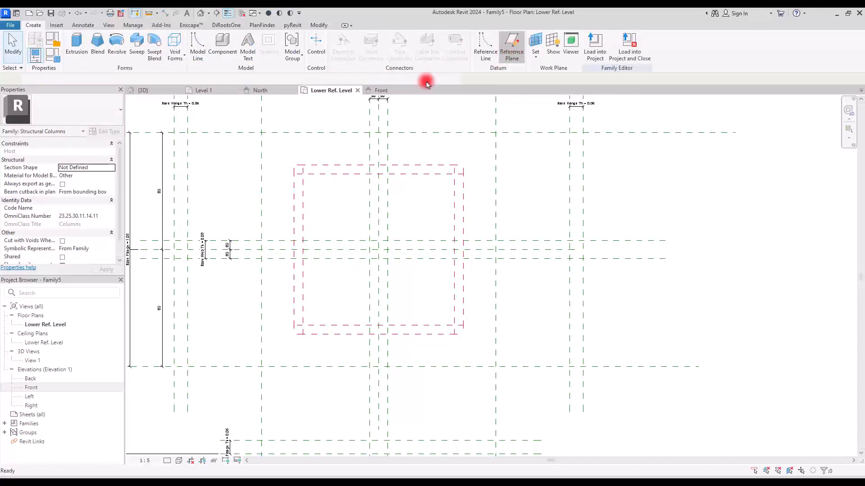
click(333, 141)
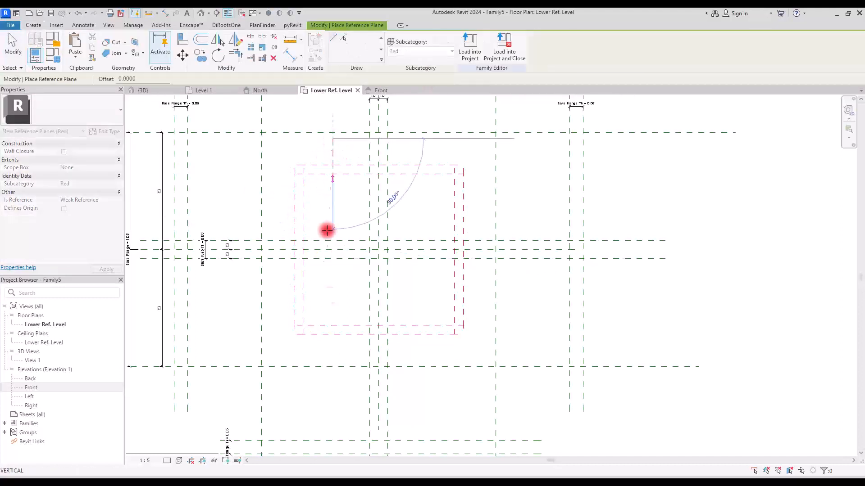
click(332, 410)
click(234, 309)
click(550, 309)
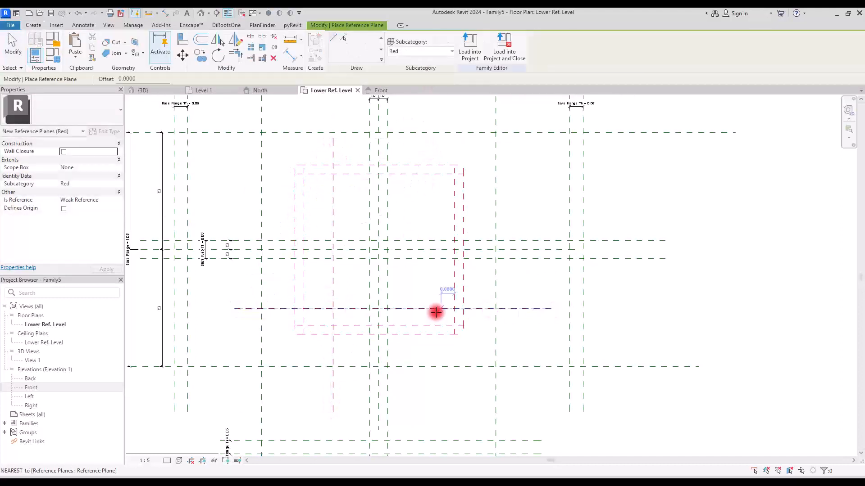
key(Escape)
Mirror copies of the new horizontal and vertical Red planes about the horizontal and vertical centre planes respectively
click(218, 39)
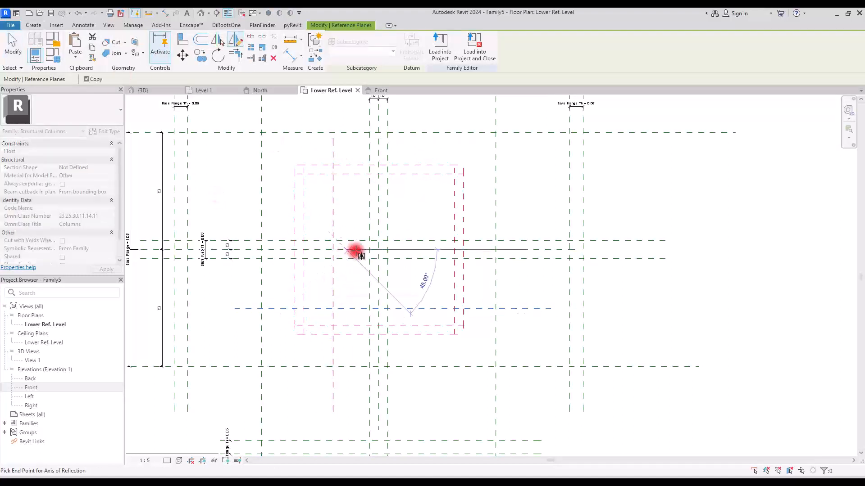
click(383, 250)
click(235, 40)
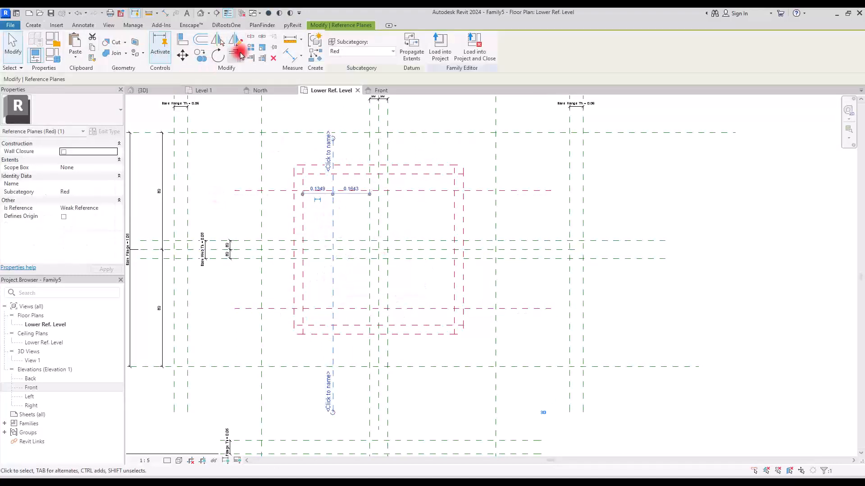
click(379, 214)
click(378, 316)
key(Escape)
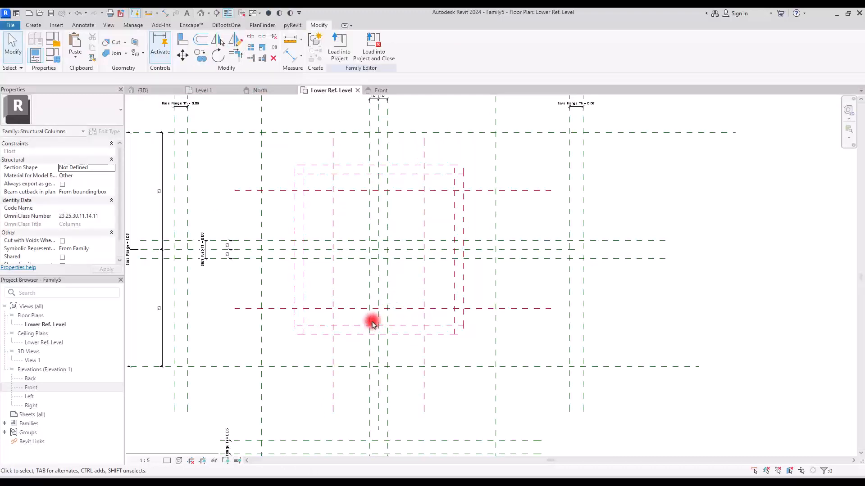
Draw short vertical and horizontal Red reference planes inside the base web planes, left of and below the centre
click(506, 49)
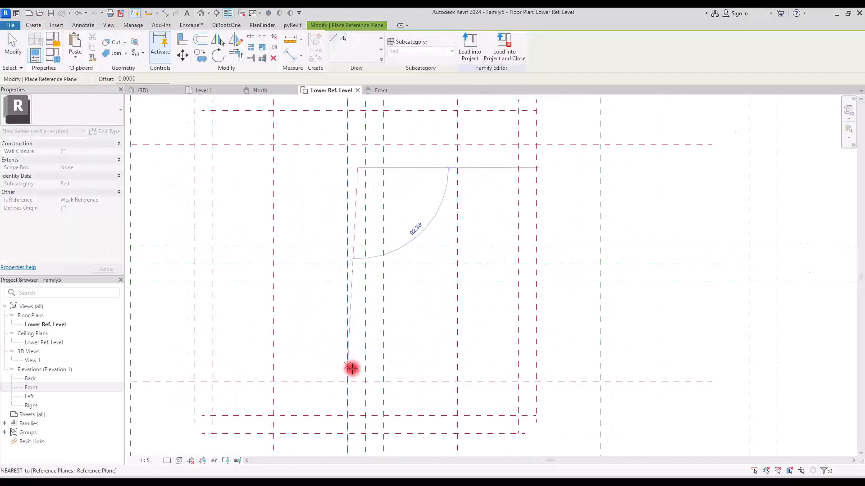
click(291, 274)
click(305, 274)
Mirror copies of the two short Red web planes about their parallel centre planes
click(238, 41)
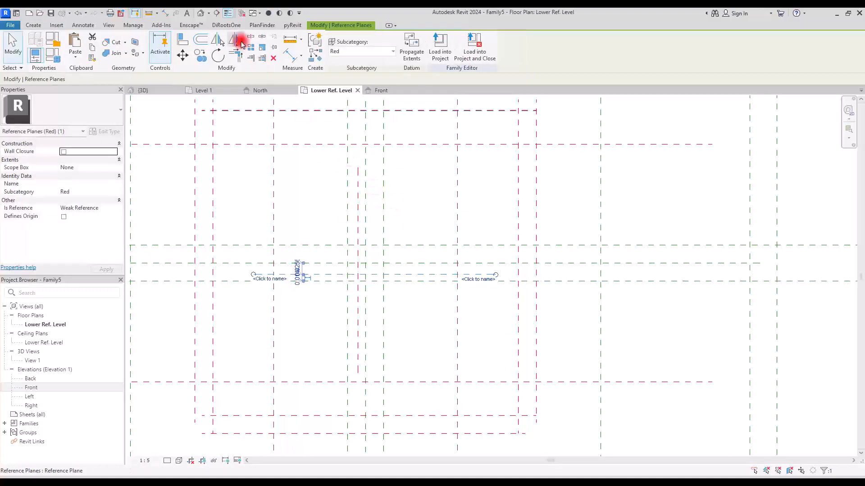
click(306, 264)
click(418, 261)
key(Escape)
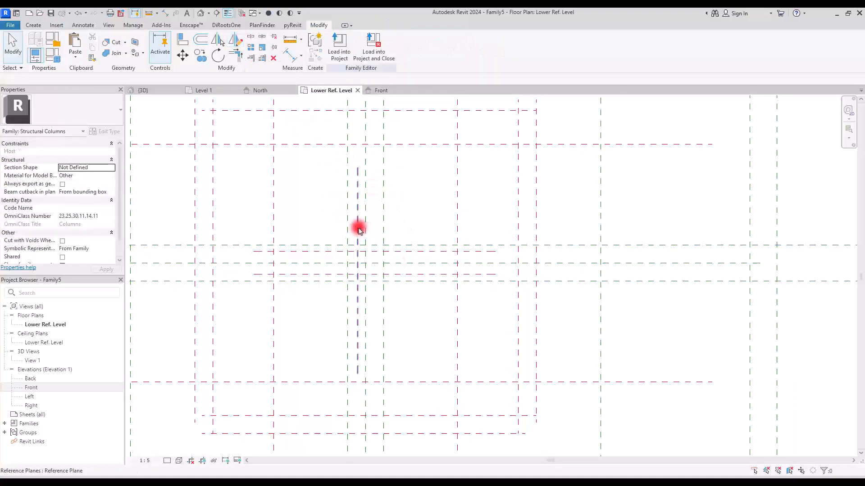
click(358, 227)
click(235, 38)
click(365, 194)
click(365, 303)
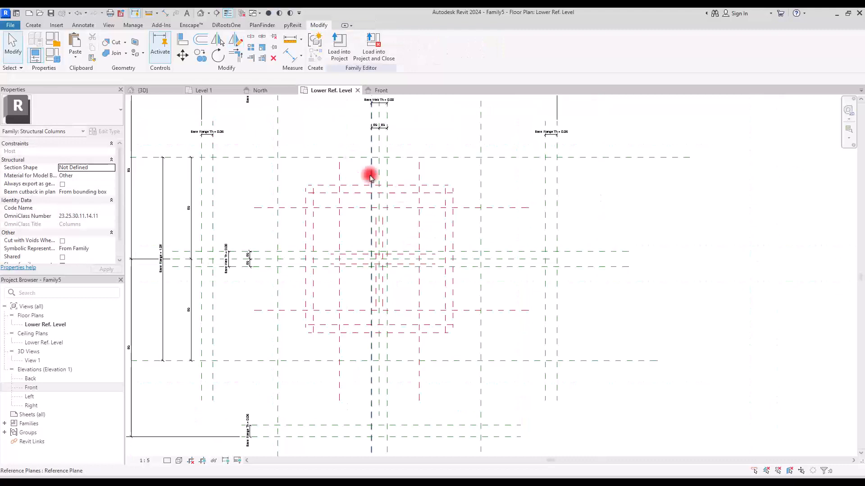
Dimension the outermost vertical Red planes equally about the vertical centre plane and add an overall width dimension
click(290, 55)
click(306, 222)
click(380, 215)
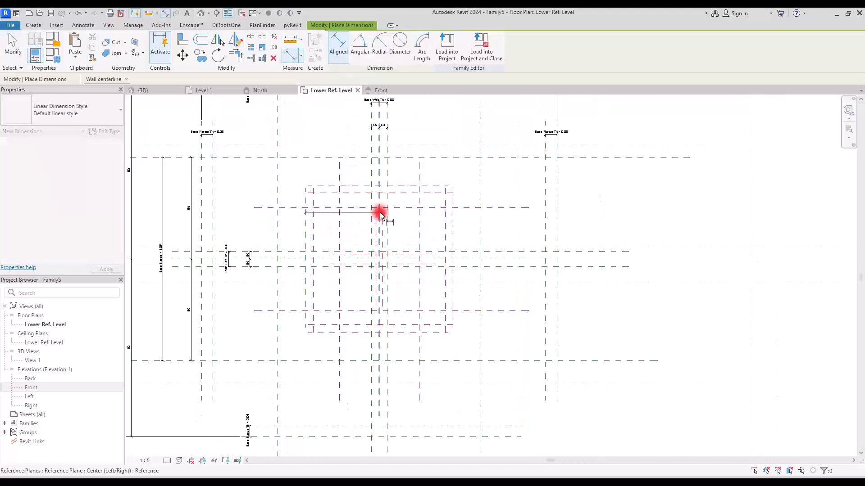
click(453, 218)
click(578, 176)
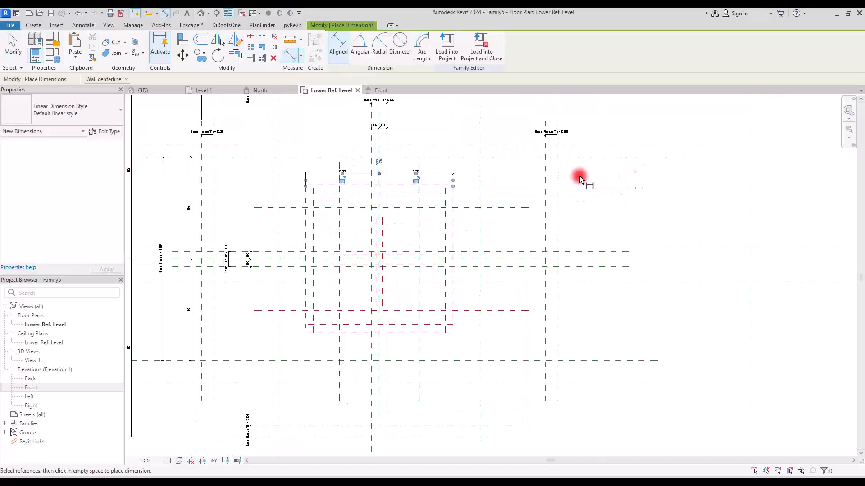
click(379, 163)
click(511, 170)
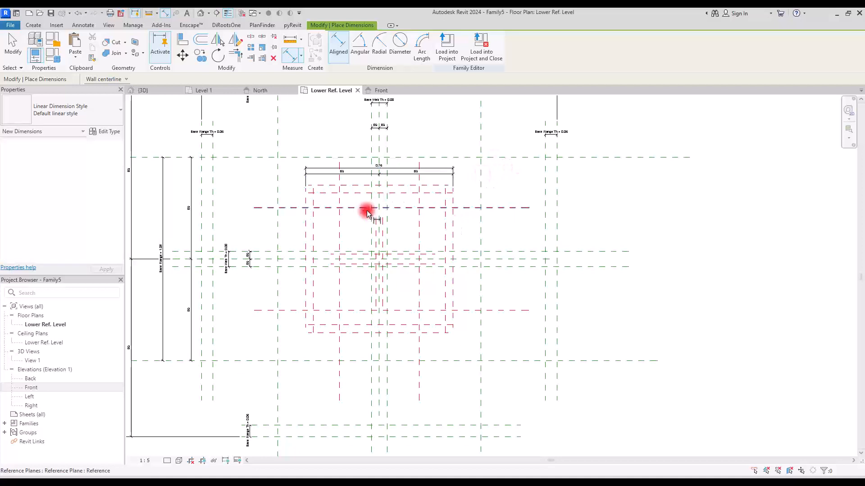
Dimension the outermost horizontal Red planes equally about the horizontal centre plane and add an overall height dimension
click(324, 186)
click(323, 259)
click(324, 333)
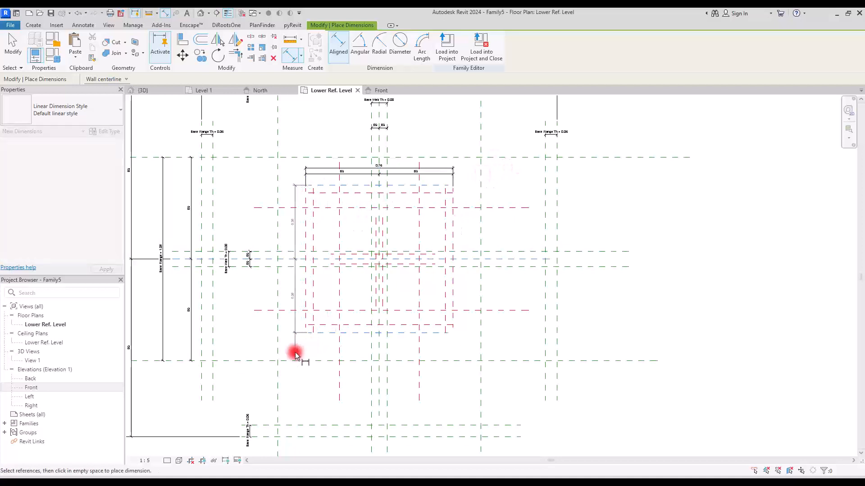
click(296, 343)
click(280, 259)
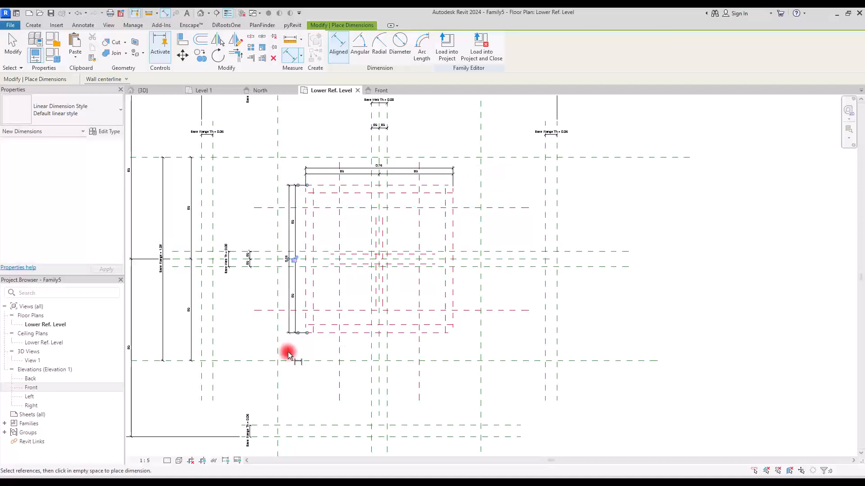
key(Escape)
key(Escape)
Label the overall Red height dimension with a new type parameter Top H and the overall width dimension with Top W
click(289, 218)
click(423, 46)
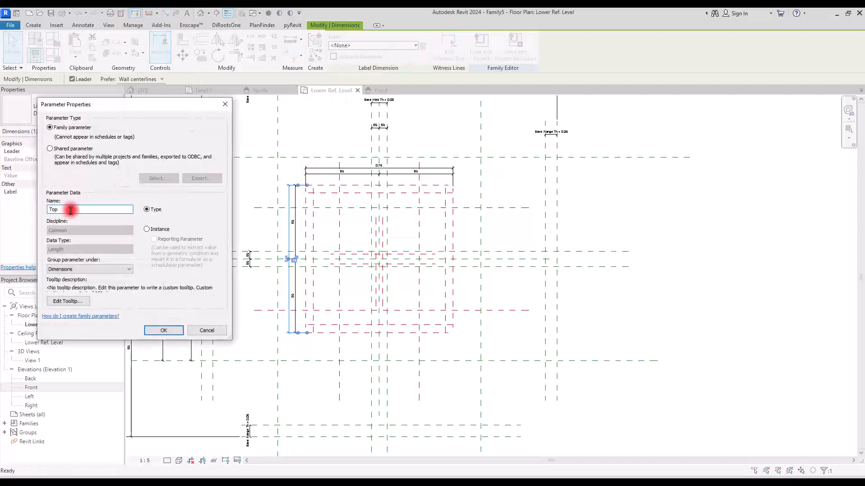
click(163, 330)
click(353, 170)
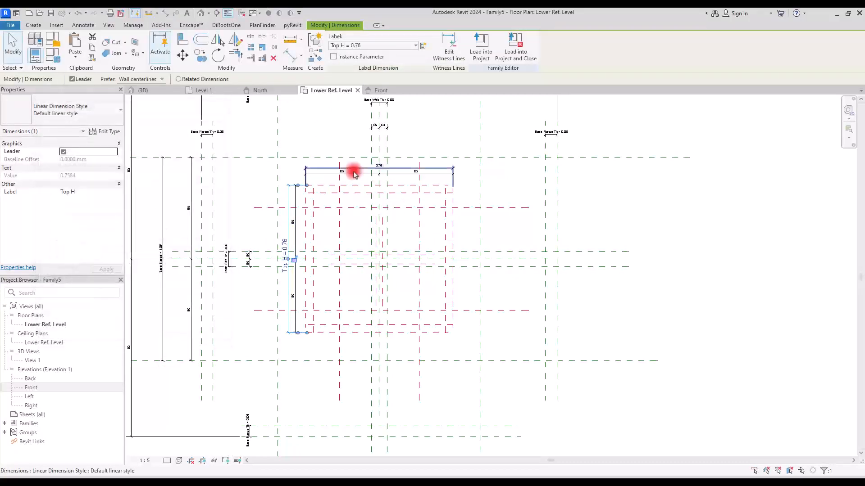
click(422, 46)
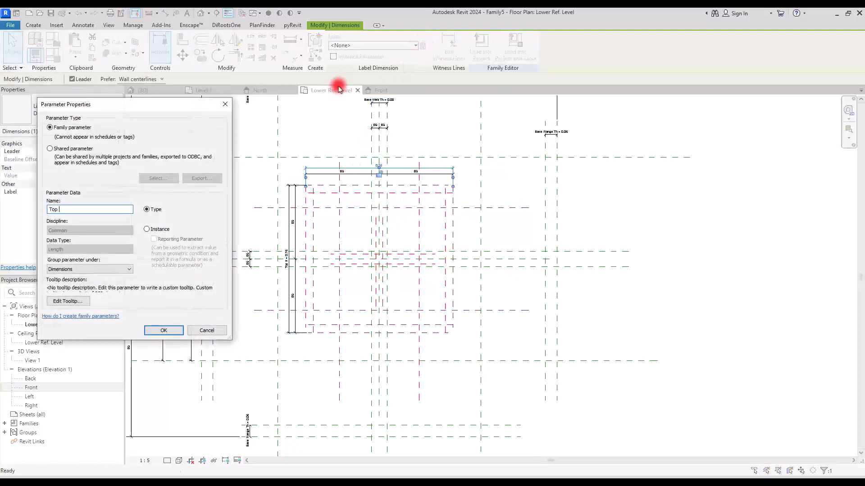
click(177, 327)
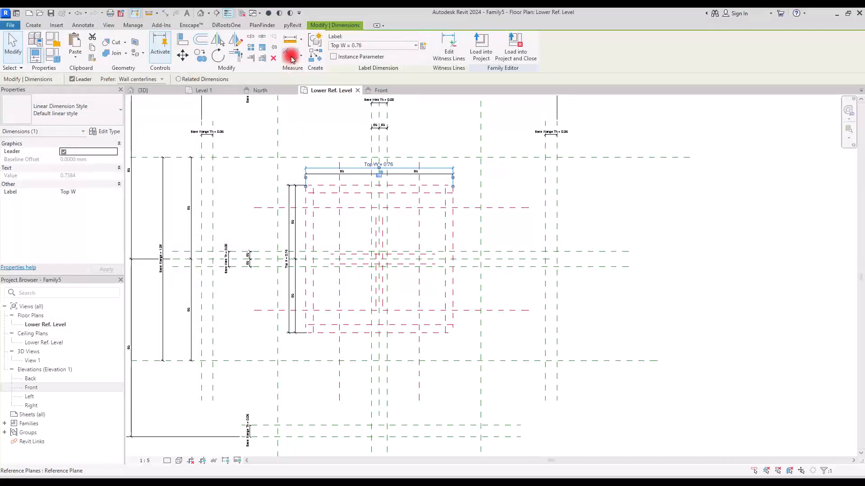
Dimension the vertical Red flange-end planes equally about the vertical centre plane and add an overall dimension between them
click(290, 55)
click(339, 225)
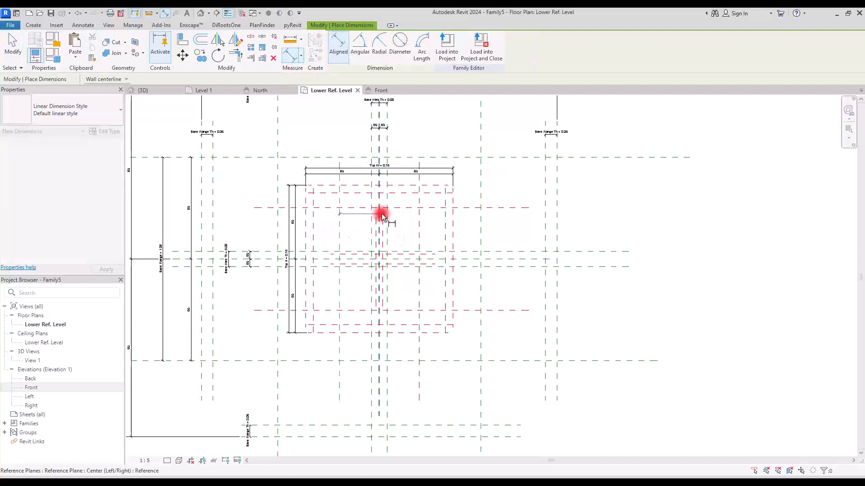
click(380, 215)
click(419, 218)
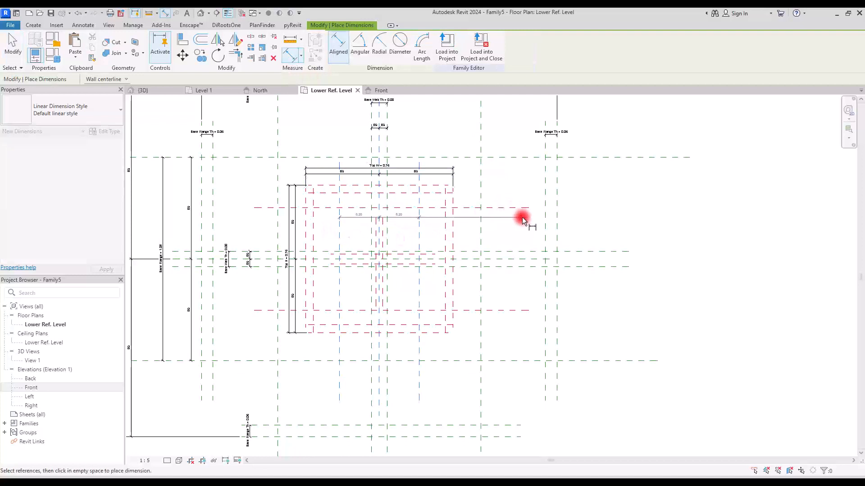
click(531, 207)
click(379, 191)
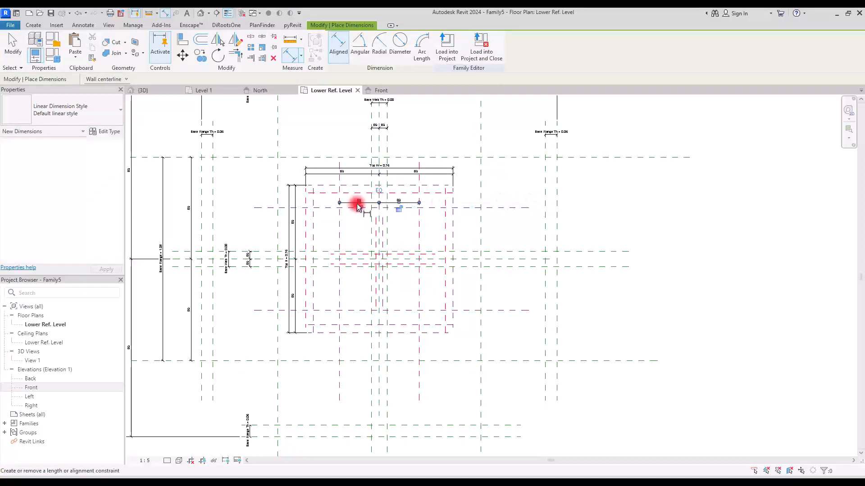
click(335, 225)
click(418, 230)
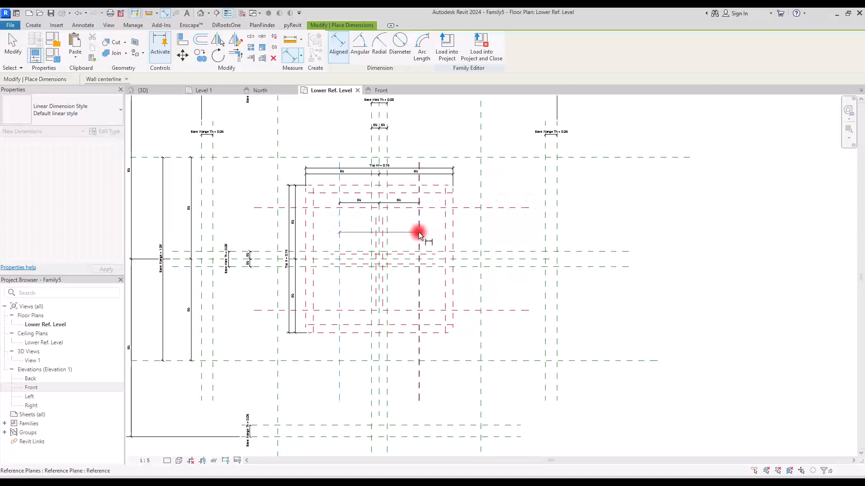
click(501, 196)
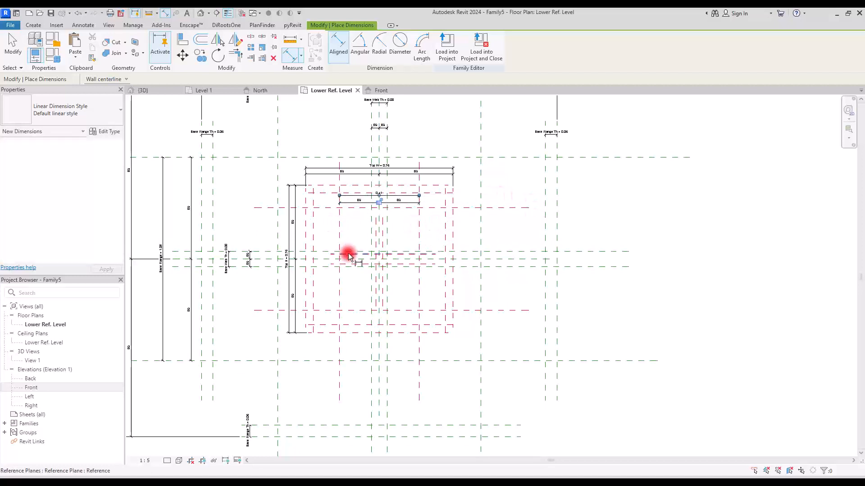
Dimension the horizontal Red flange-end planes equally about the horizontal centre plane and add an overall dimension between them
click(328, 209)
click(326, 310)
click(323, 385)
click(313, 261)
click(332, 208)
click(332, 310)
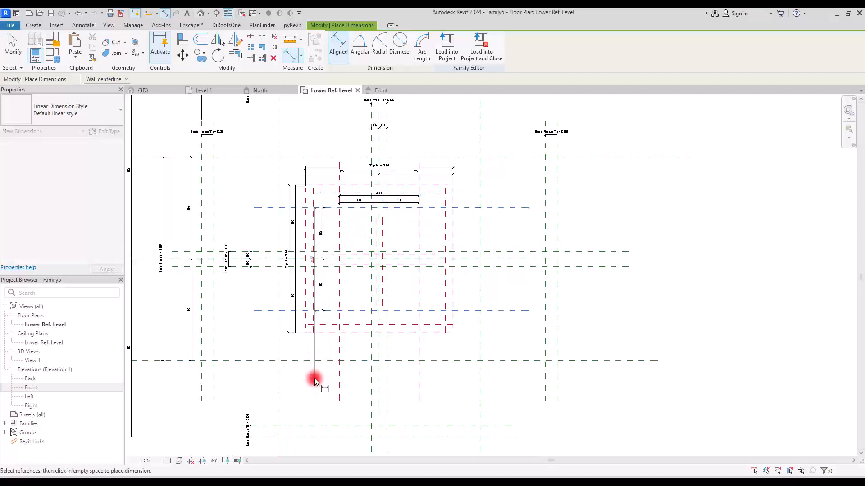
click(315, 379)
key(Escape)
key(Escape)
Label both overall flange-end dimensions with a new type parameter named Top Flange
click(316, 246)
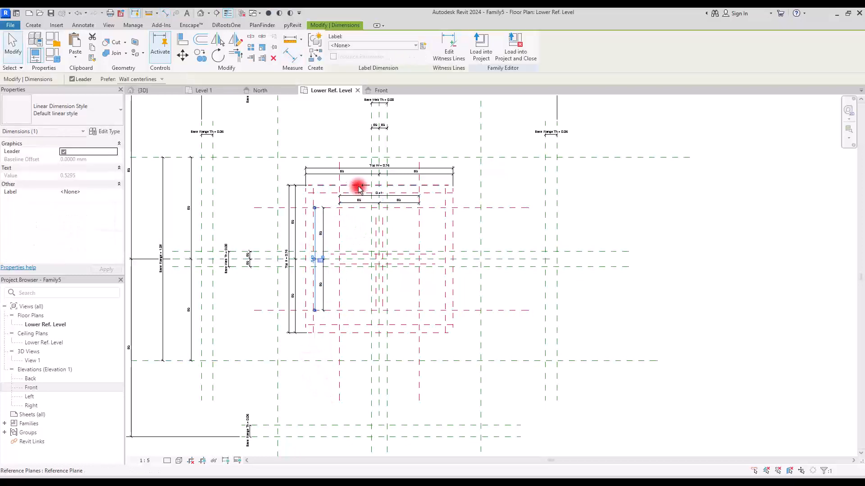
ctrl+click(359, 197)
click(423, 46)
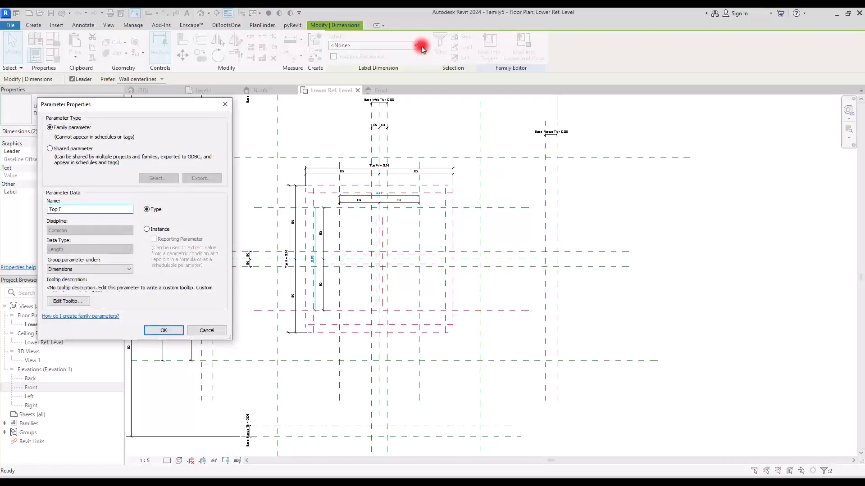
text(Top Flange)
click(164, 330)
Dimension the flange thickness between the paired Red planes on the upper and left sides of the top profile
click(292, 55)
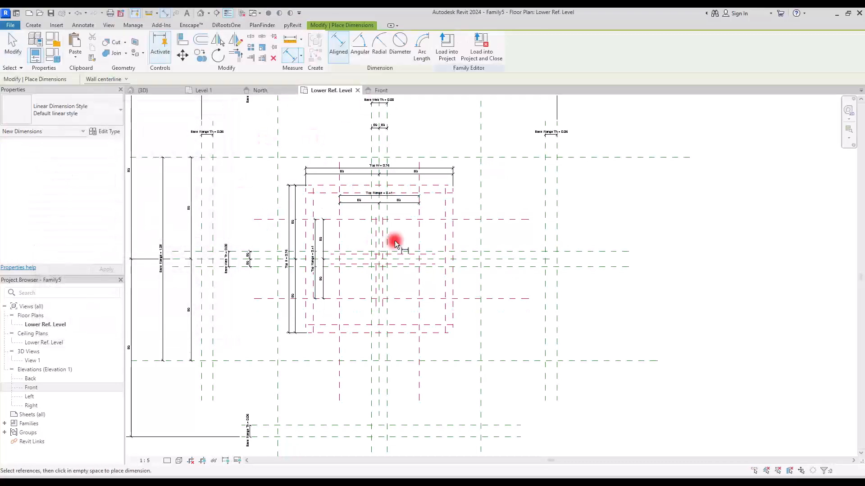
scroll(394, 241, up, 2)
click(289, 158)
click(287, 168)
click(283, 189)
click(266, 185)
click(255, 187)
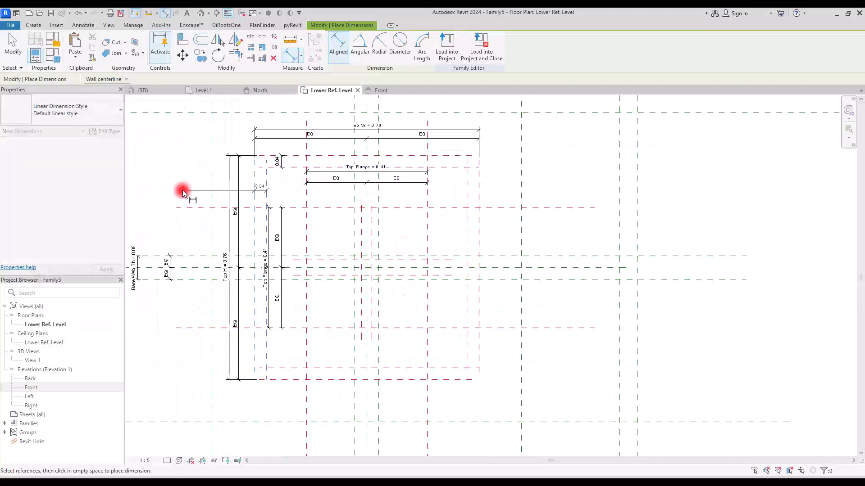
click(183, 190)
Dimension the flange thickness between the paired Red planes on the right and lower sides of the top profile
click(466, 194)
click(478, 192)
click(496, 191)
click(284, 368)
click(279, 380)
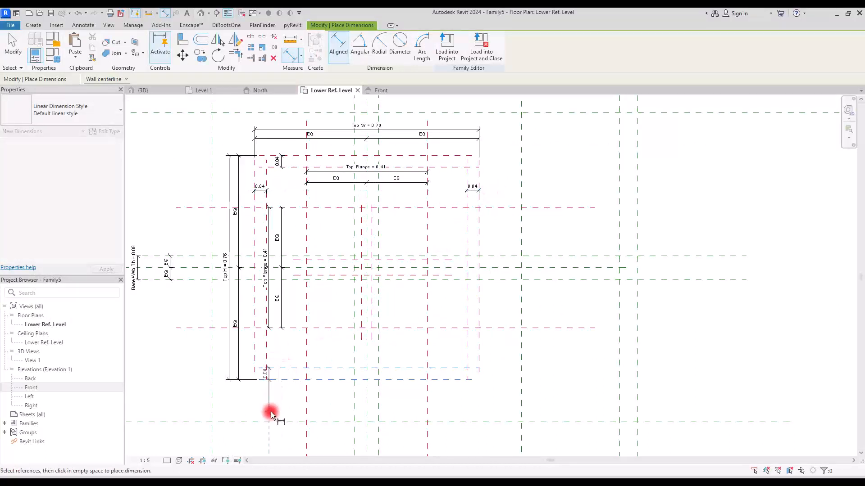
click(282, 412)
key(Escape)
key(Escape)
Label the four flange thickness dimensions of the top profile with a new type parameter named Top Flange Th
click(281, 377)
ctrl+click(266, 185)
ctrl+click(278, 167)
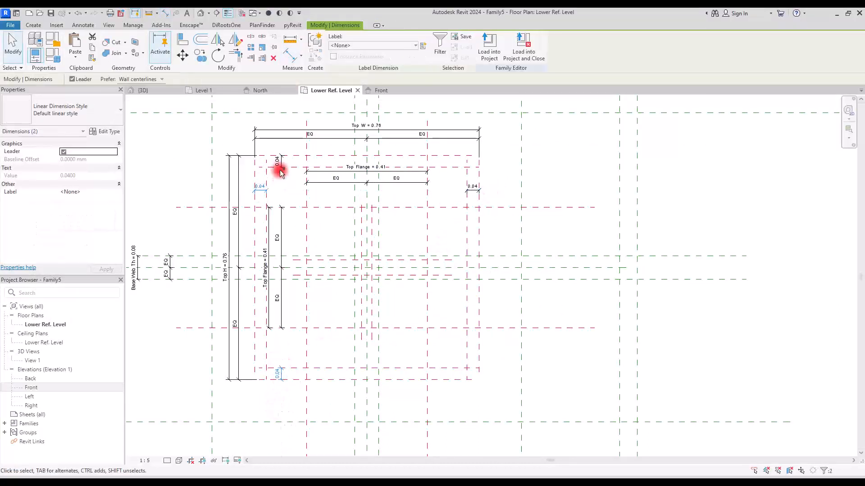
ctrl+click(471, 189)
click(423, 46)
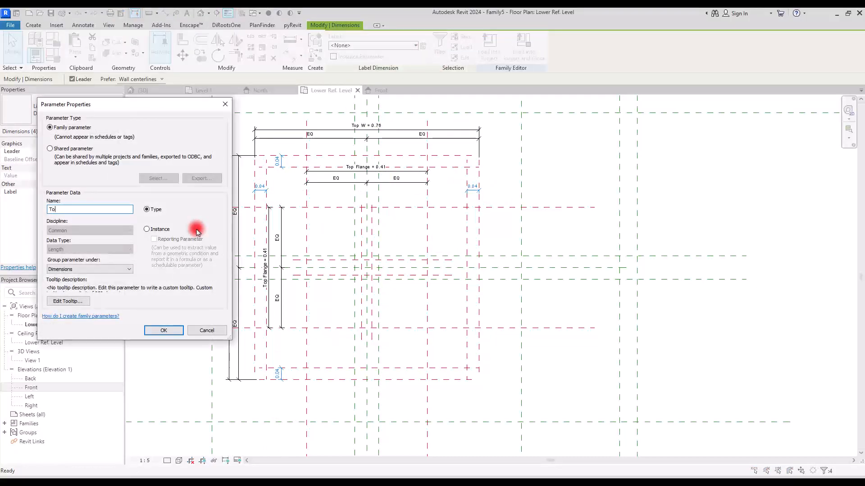
text(Top Flange Th)
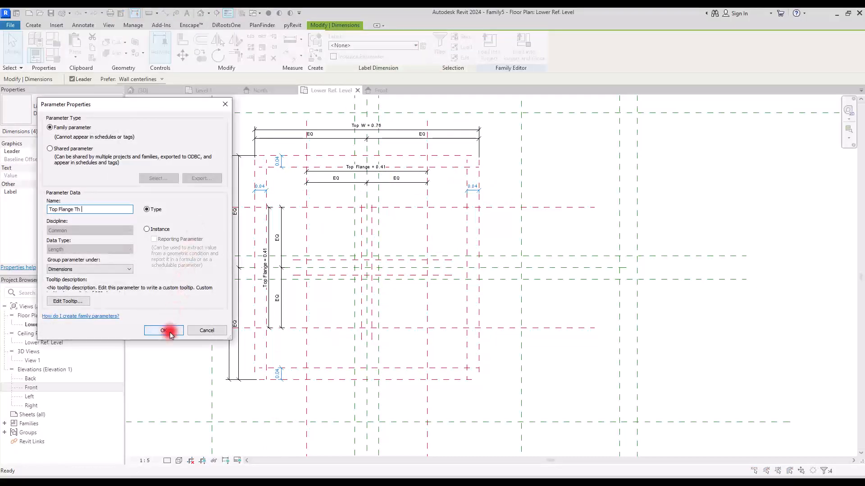
click(164, 330)
click(407, 222)
Dimension the vertical Red web planes equally about the vertical centre plane and add an overall dimension between them
click(290, 56)
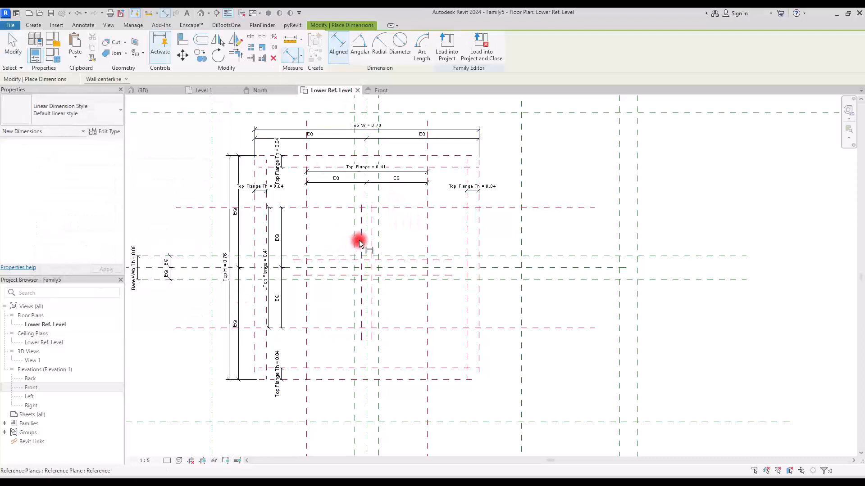
click(360, 240)
click(406, 228)
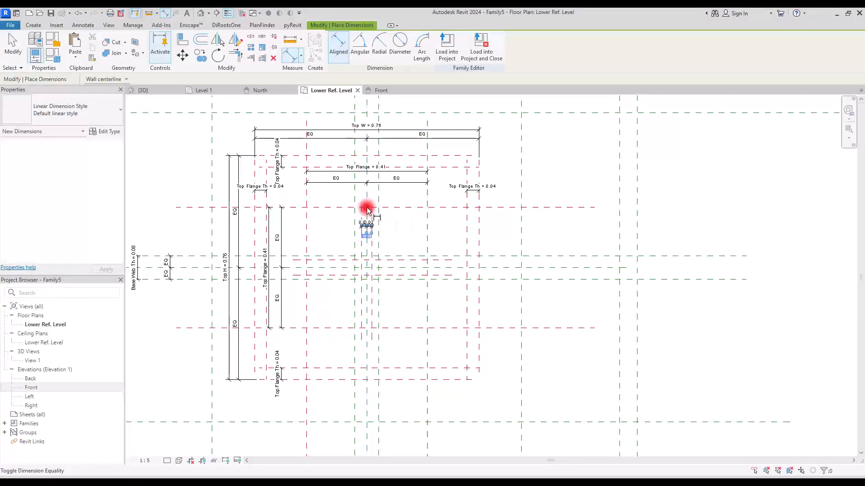
click(367, 209)
click(361, 246)
click(407, 214)
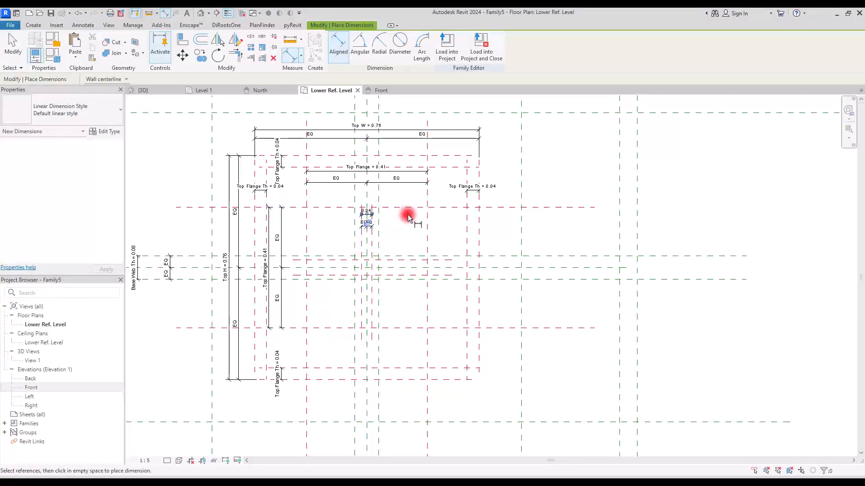
Dimension the horizontal Red web planes equally about the horizontal centre plane and add an overall dimension between them
click(335, 262)
click(336, 275)
click(322, 288)
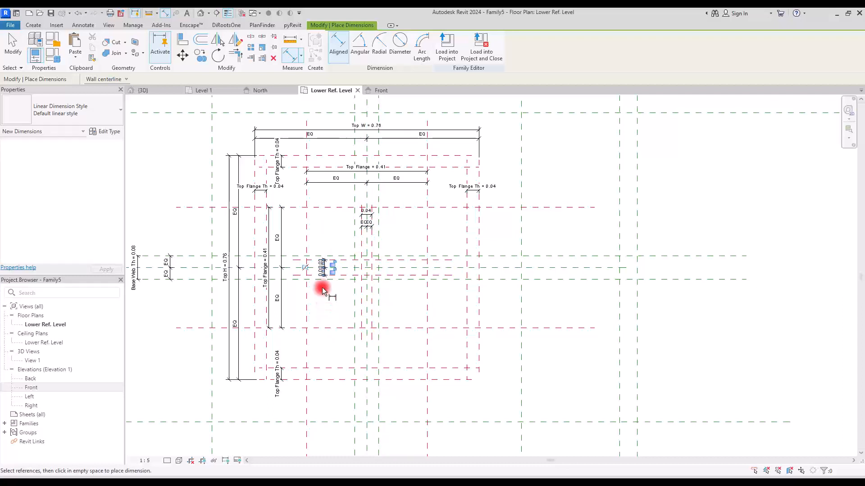
click(310, 261)
click(313, 275)
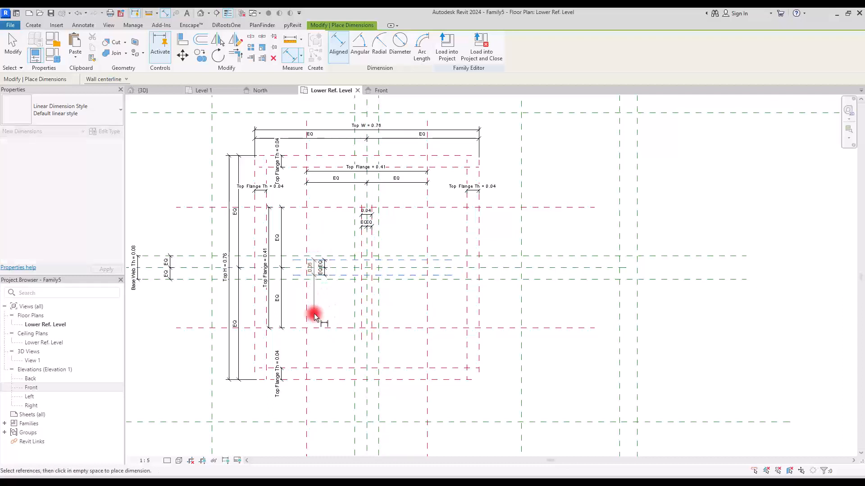
click(314, 314)
key(Escape)
Label both overall web dimensions of the top profile with a new type parameter named Top Web Th
click(314, 268)
ctrl+click(366, 213)
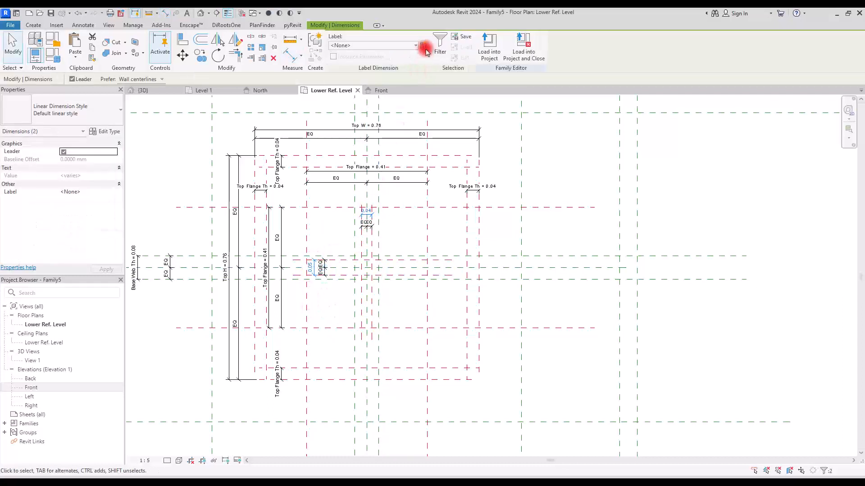
click(424, 47)
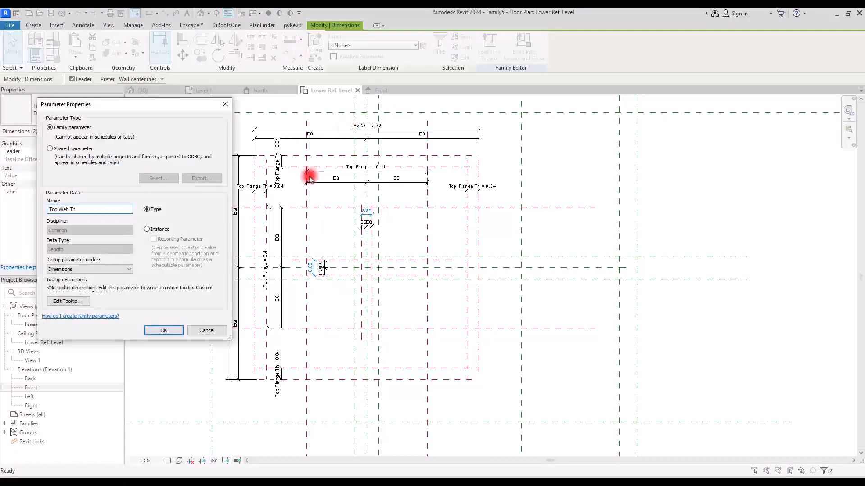
click(166, 330)
click(541, 263)
Start a swept blend in the Front elevation and sketch its vertical path on the centre plane from the lower H plane to Upper Ref. Level
scroll(541, 264, down, 6)
middle_drag(618, 252, 514, 251)
scroll(369, 257, up, 2)
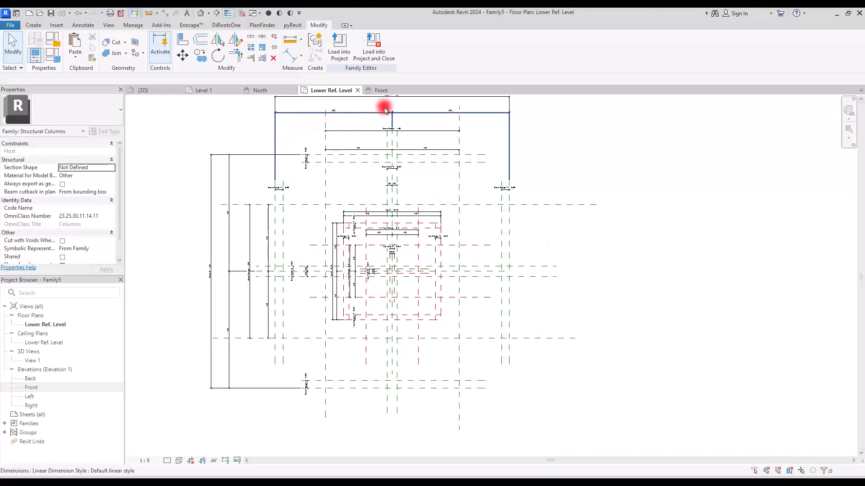
click(381, 91)
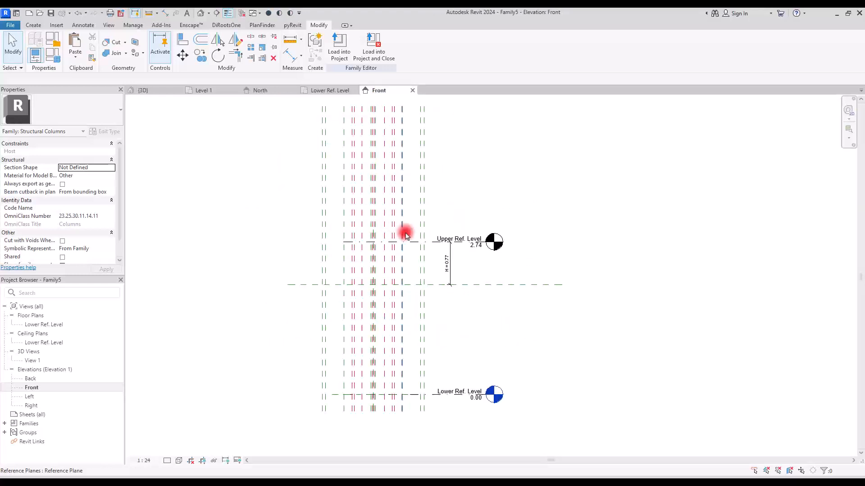
click(30, 25)
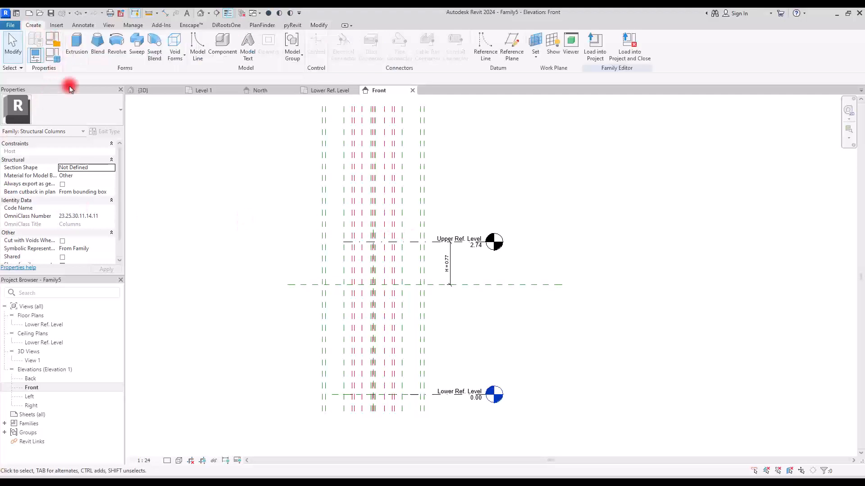
click(154, 56)
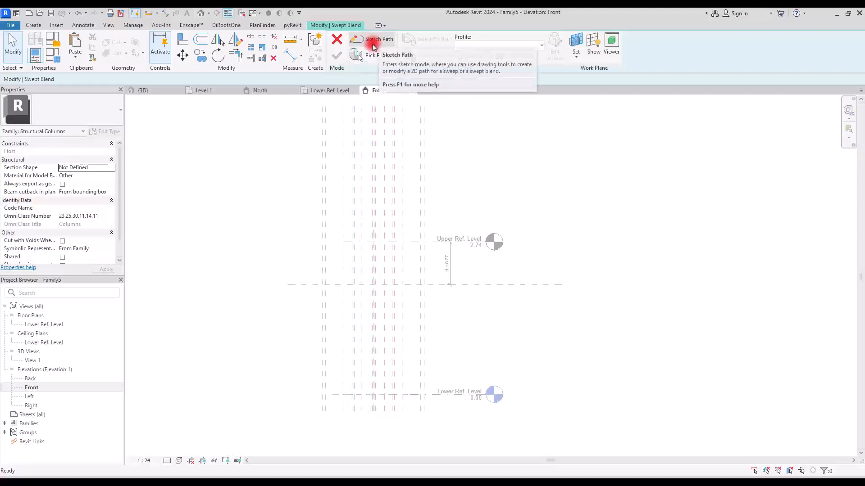
click(374, 45)
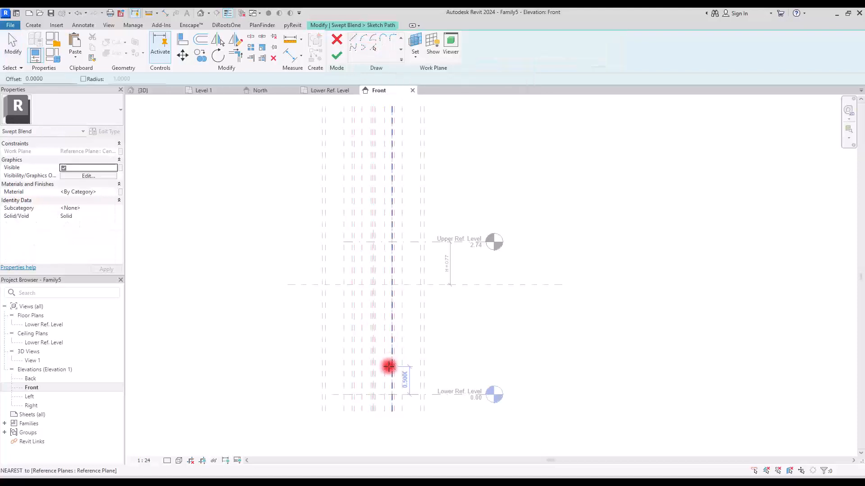
scroll(381, 281, up, 2)
scroll(381, 281, up, 5)
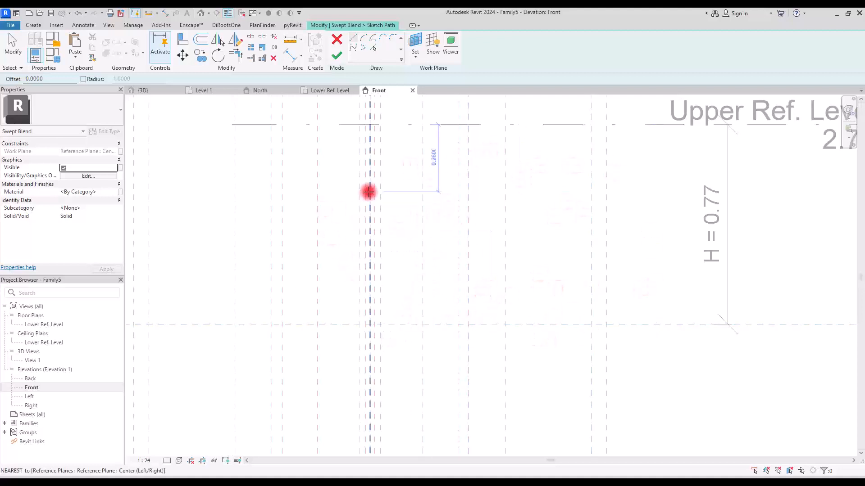
click(370, 324)
click(371, 125)
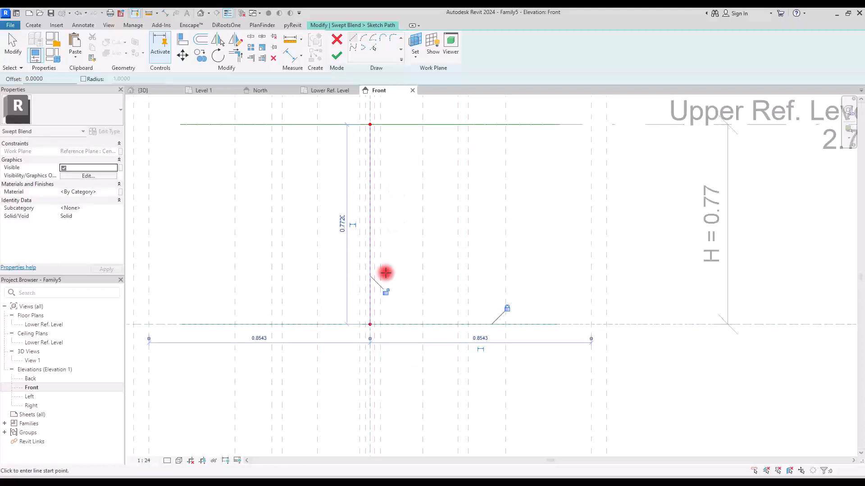
Constrain the path line to the centre plane and its upper endpoint to Upper Ref. Level, and finish the path sketch
scroll(357, 349, down, 3)
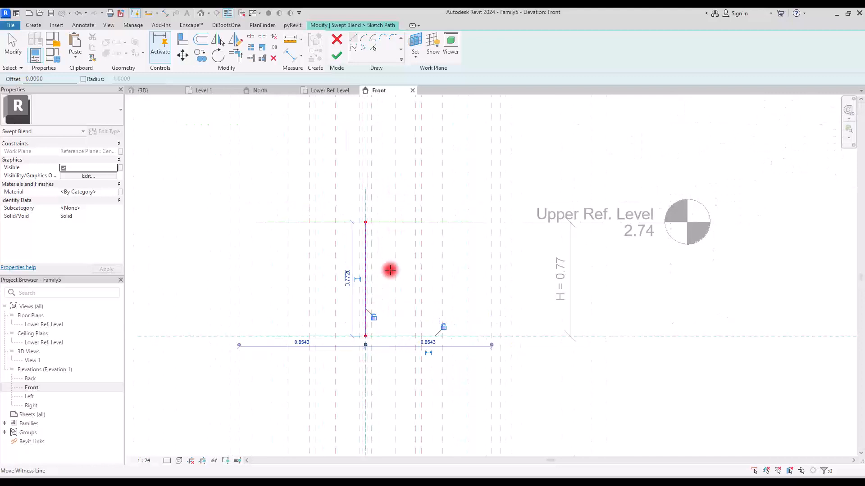
key(Escape)
click(185, 42)
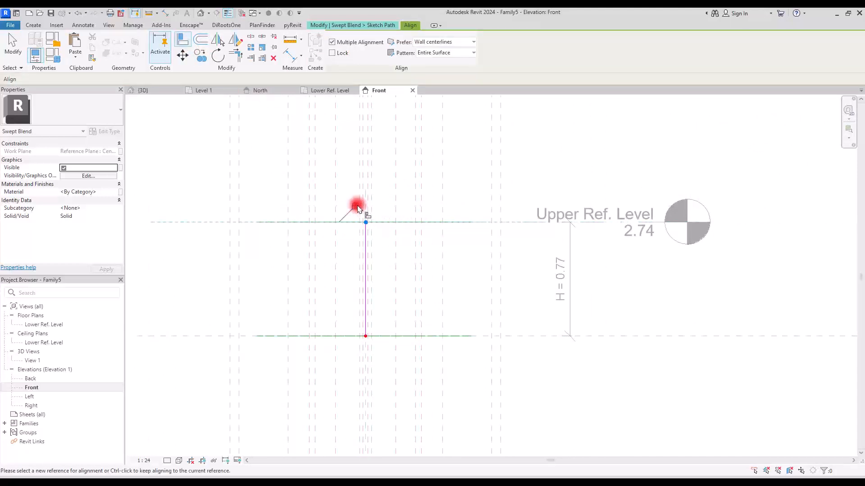
key(Escape)
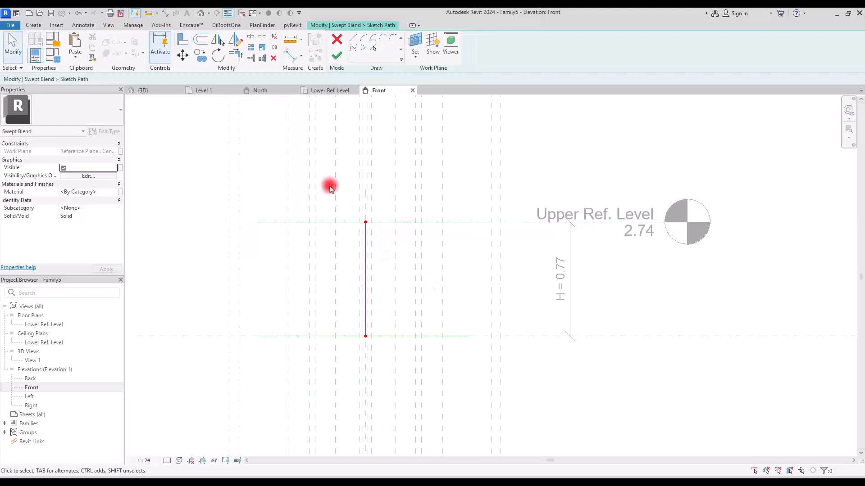
click(333, 57)
Open Profile 1 of the swept blend for sketching in Floor Plan: Lower Ref. Level
click(423, 40)
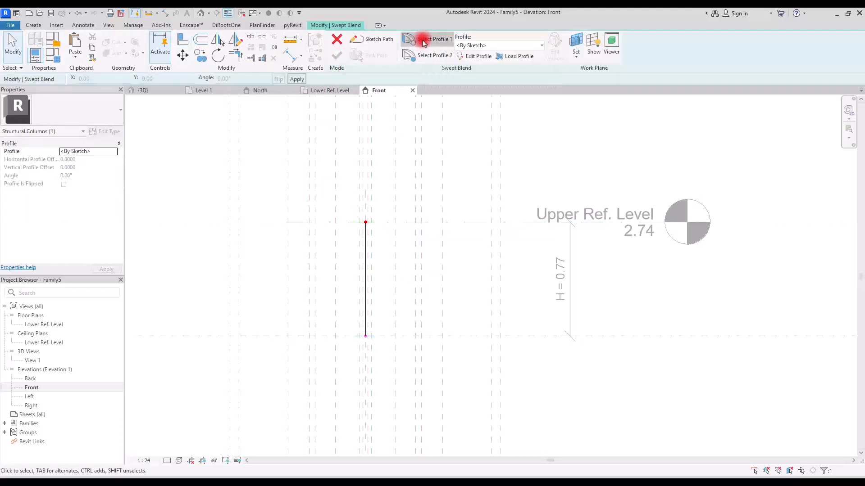
click(475, 57)
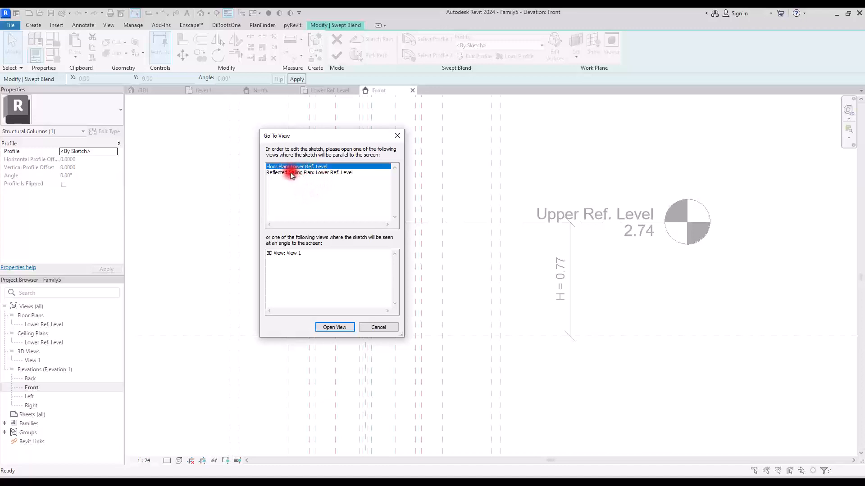
double_click(283, 195)
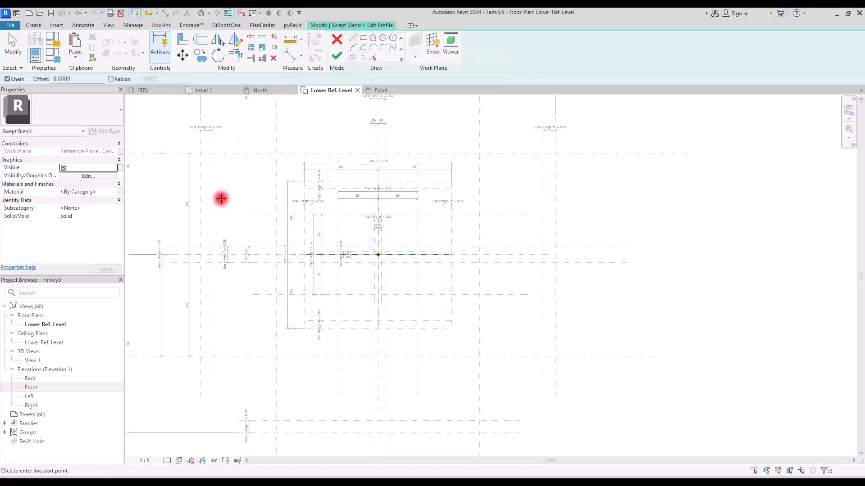
Sketch the left and lower flanges of the base star profile with their adjoining web edges along the outer base reference planes
scroll(439, 203, down, 1)
scroll(349, 193, down, 1)
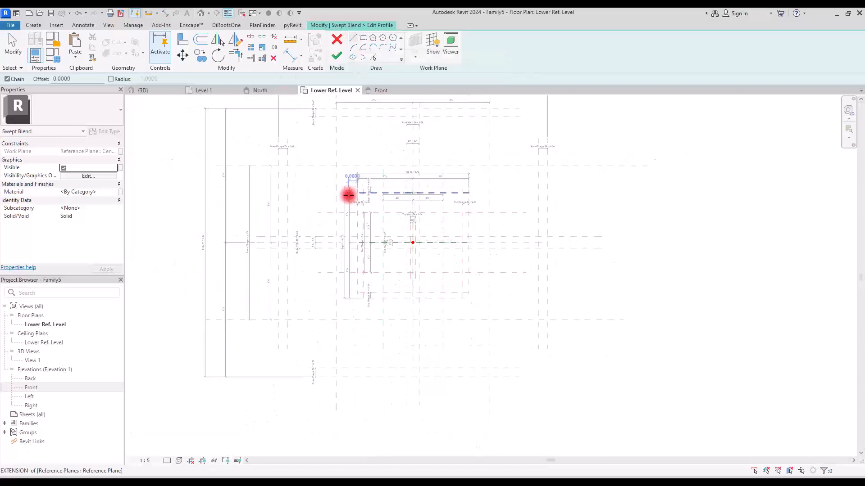
click(283, 171)
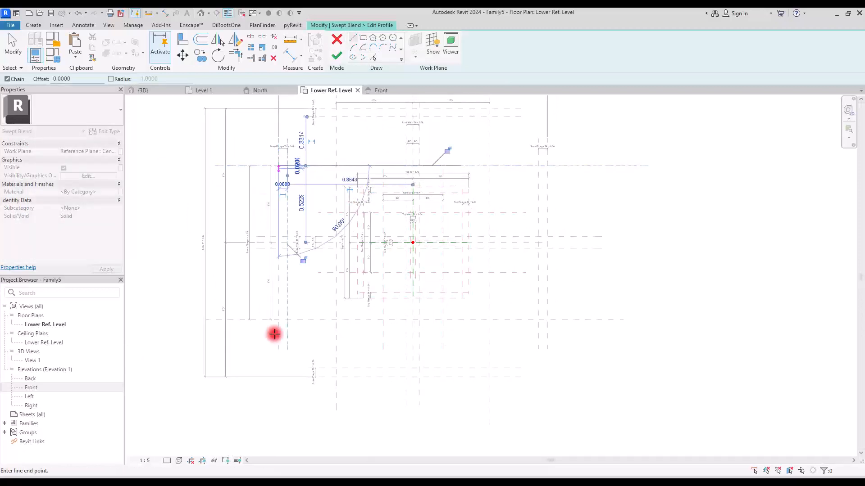
scroll(311, 270, up, 3)
scroll(351, 284, down, 4)
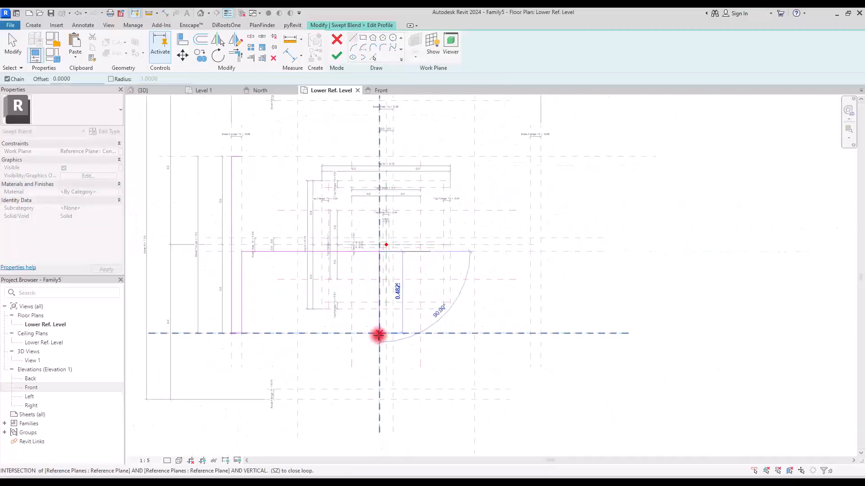
click(474, 400)
click(474, 389)
click(393, 389)
click(392, 252)
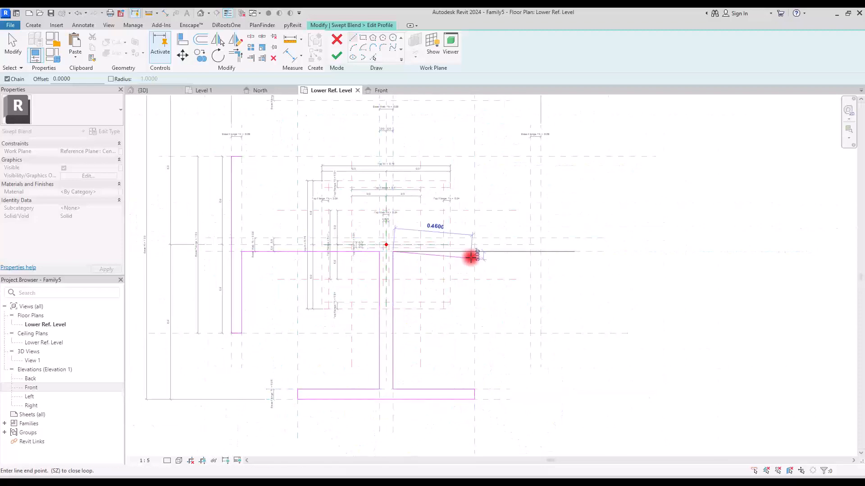
Continue the base profile outline along the right web and around the right flange, returning to the central web corner
click(530, 251)
click(531, 333)
click(541, 333)
click(540, 156)
click(530, 156)
click(530, 238)
click(392, 238)
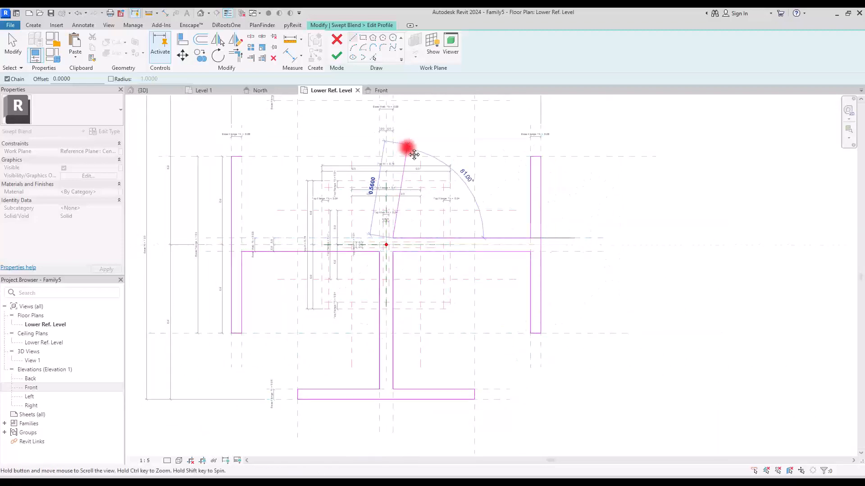
Sketch the upper flange and web, close the base outline at the left flange, and finish Profile 1
middle_drag(406, 140, 403, 202)
click(390, 163)
click(471, 163)
click(472, 152)
click(295, 163)
click(377, 163)
click(377, 300)
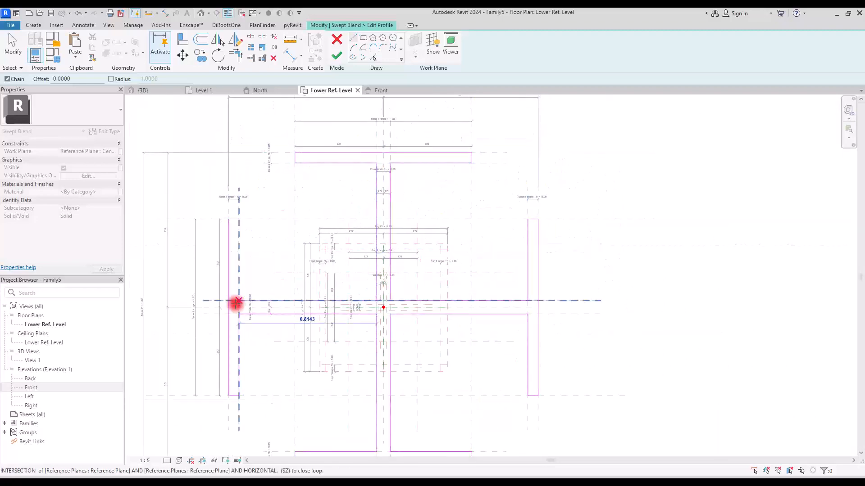
click(239, 300)
click(240, 219)
key(Escape)
scroll(460, 243, down, 2)
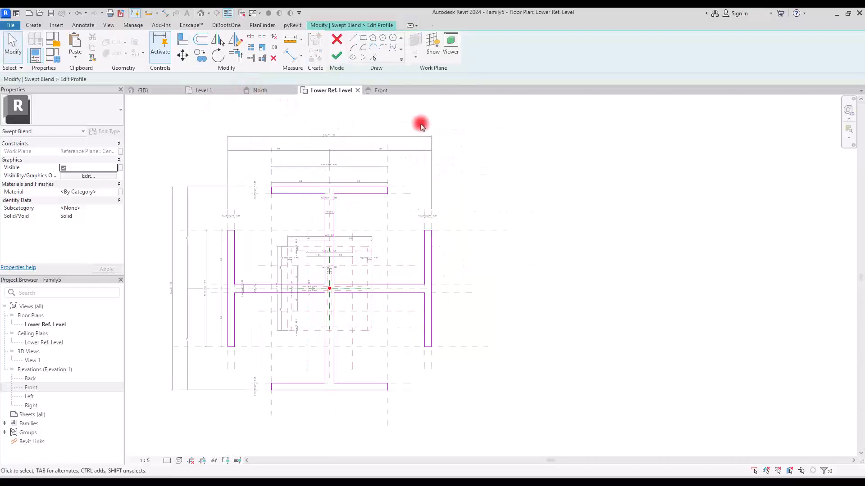
click(333, 57)
Open Profile 2 of the swept blend for sketching
click(423, 55)
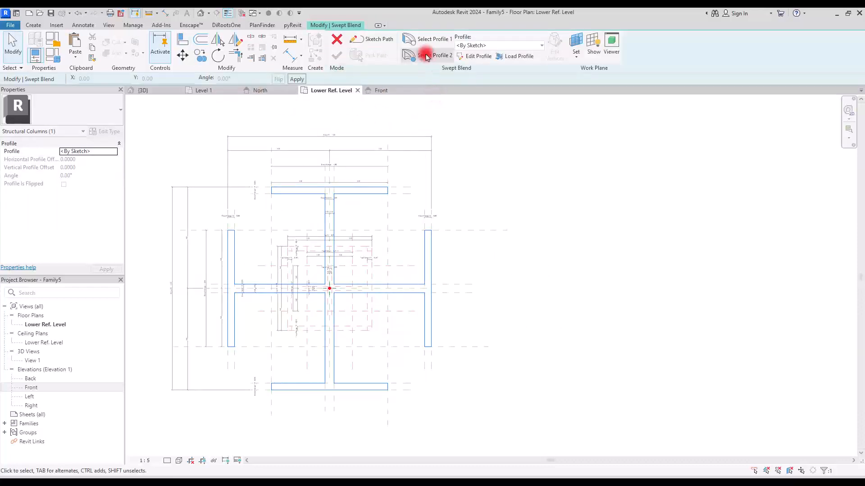
click(464, 56)
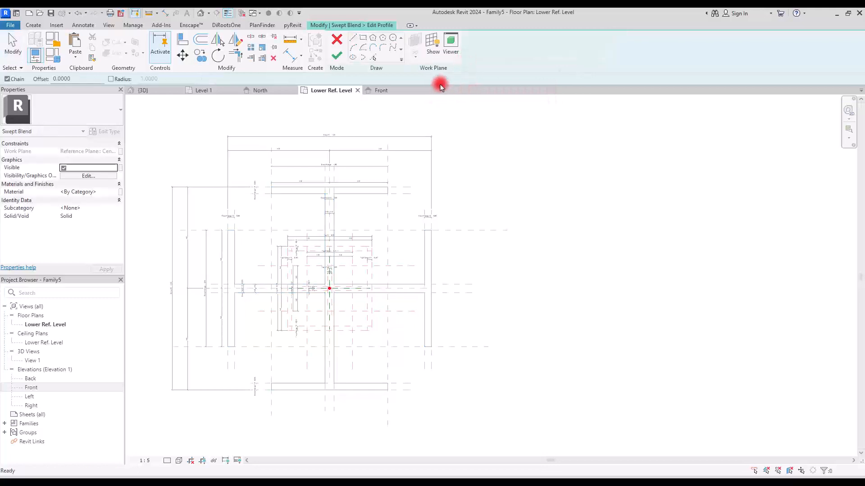
scroll(293, 305, up, 3)
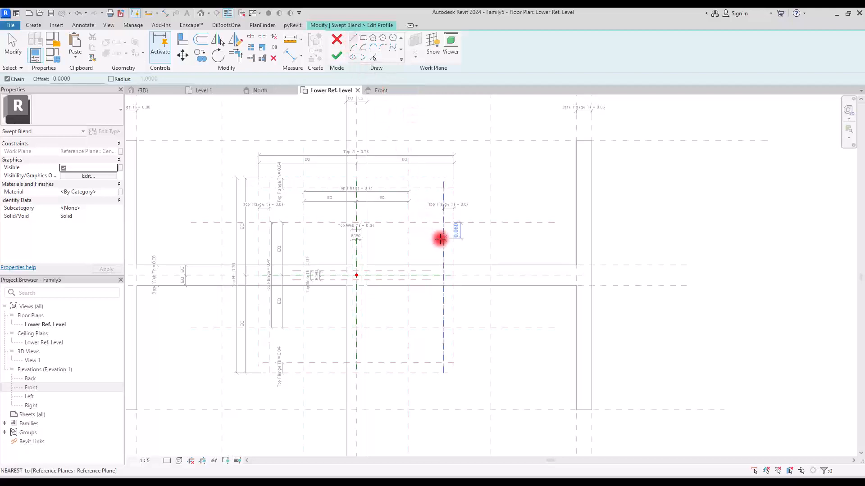
scroll(423, 232, up, 1)
Sketch the top star profile's outline from the upper flange's inner edge, down the web and around the left flange along the inner reference planes
click(286, 181)
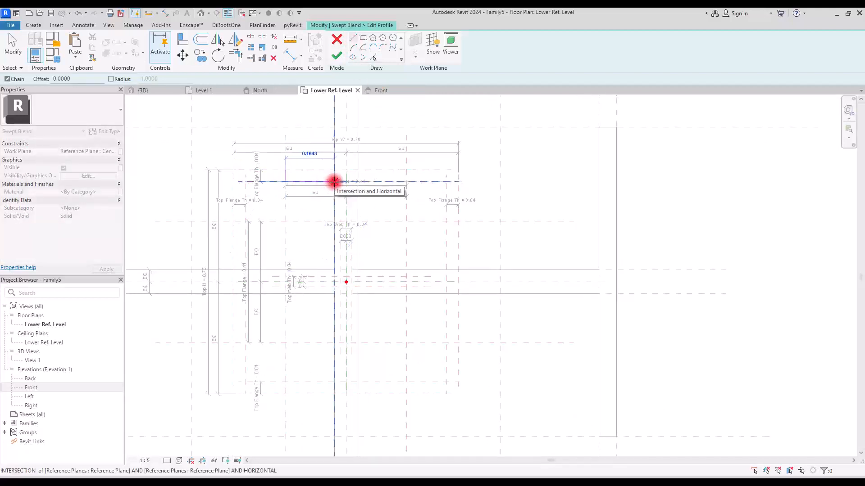
click(340, 181)
click(340, 276)
click(245, 276)
click(245, 221)
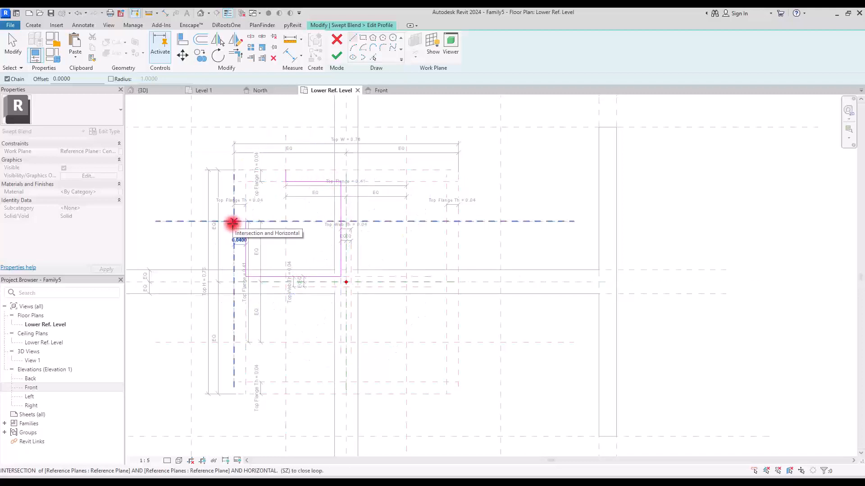
click(234, 221)
click(234, 342)
click(248, 343)
click(247, 287)
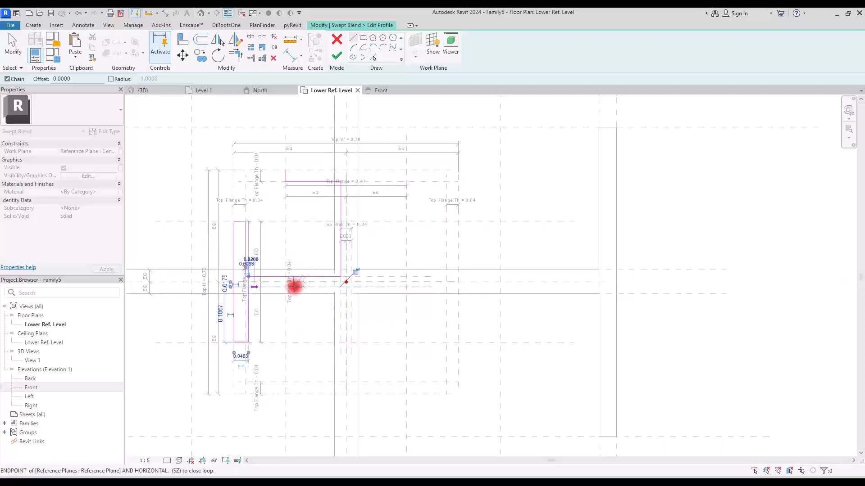
Continue the top profile outline along the left web, down the lower web, around the lower flange and back to the central web corner
click(341, 292)
click(340, 382)
click(285, 382)
click(285, 395)
click(406, 395)
click(406, 382)
click(351, 382)
click(351, 287)
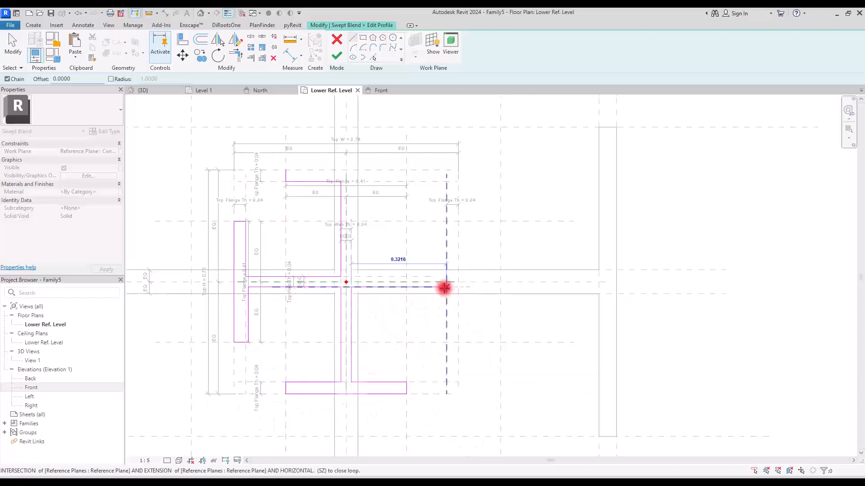
Continue the top profile outline along the right web and around the right flange, returning to the upper central web corner
click(446, 287)
click(446, 342)
click(458, 342)
click(458, 221)
click(447, 221)
click(447, 276)
click(351, 276)
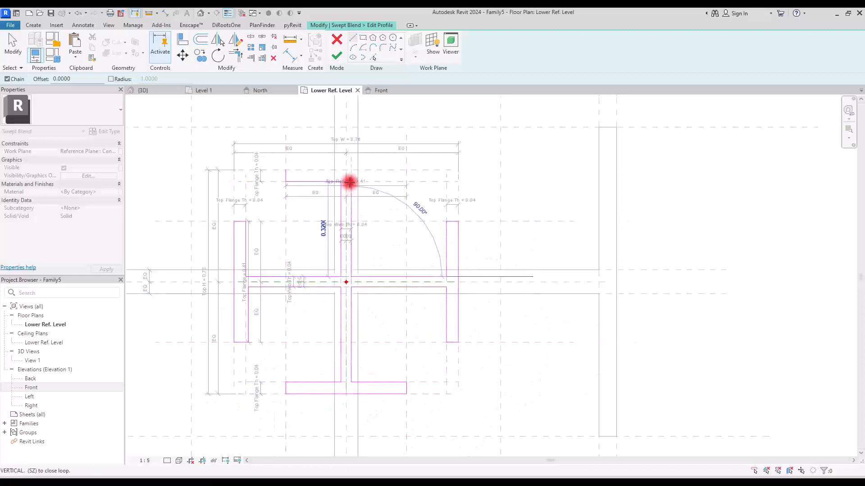
Sketch the remaining upper web and flange edges to close the top outline, and finish Profile 2
click(350, 182)
click(406, 182)
click(406, 170)
click(285, 170)
key(Escape)
middle_drag(349, 211, 370, 218)
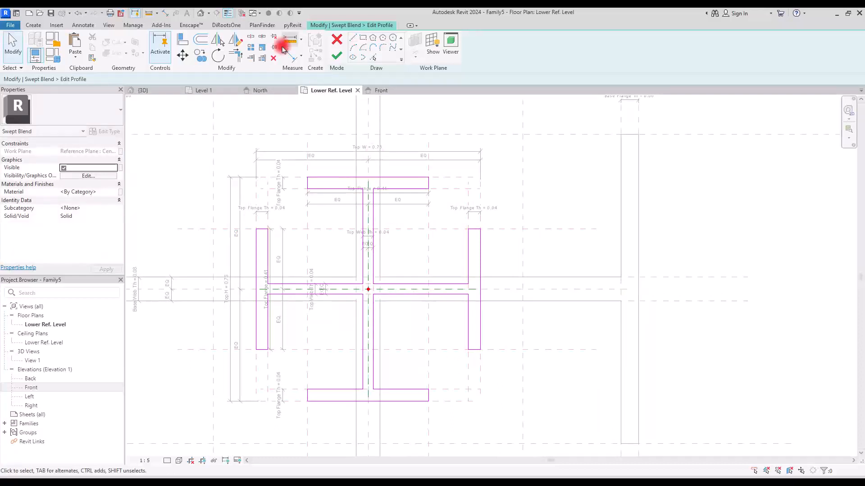
click(337, 56)
scroll(435, 238, down, 3)
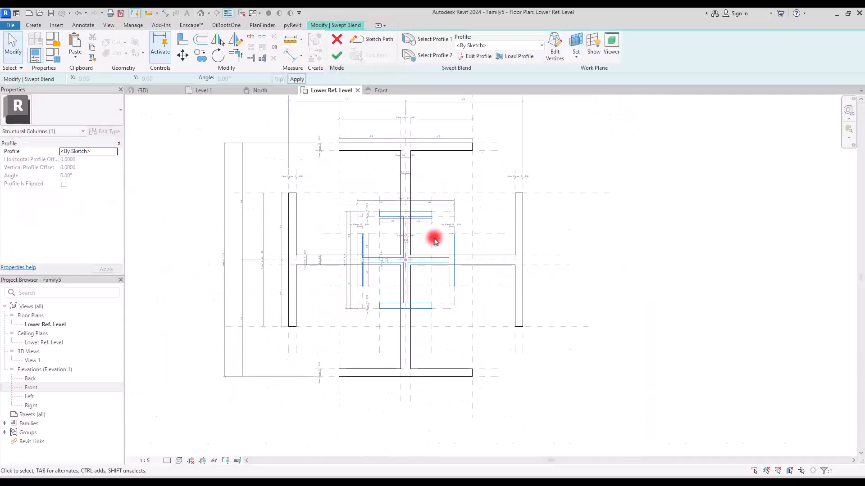
Open the default 3D view, finish the swept blend and orbit around the resulting tapered solid
click(201, 14)
shift+middle_drag(521, 350, 525, 328)
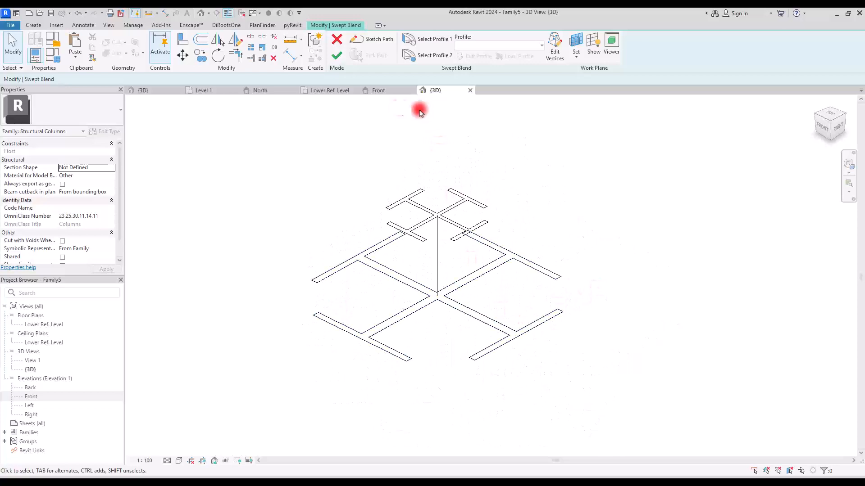
click(336, 56)
shift+middle_drag(606, 379, 566, 223)
click(566, 224)
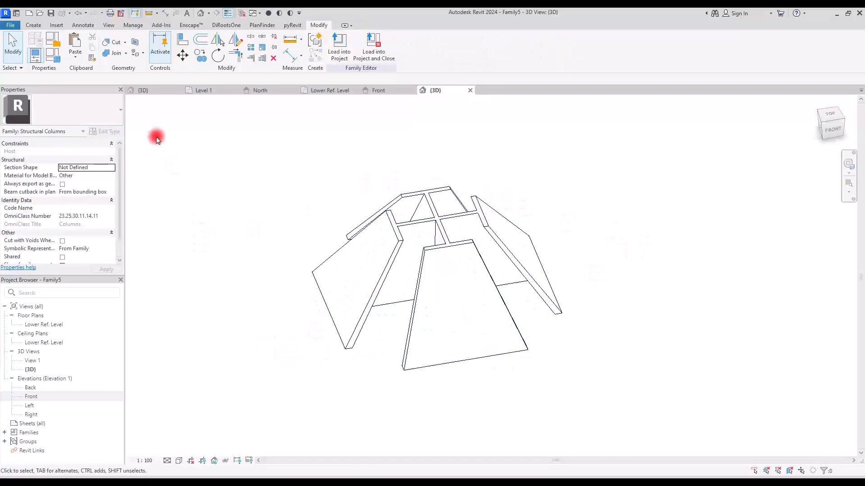
Set the family parameters Base H and Base W to 1.5 and apply each change
click(51, 60)
click(716, 143)
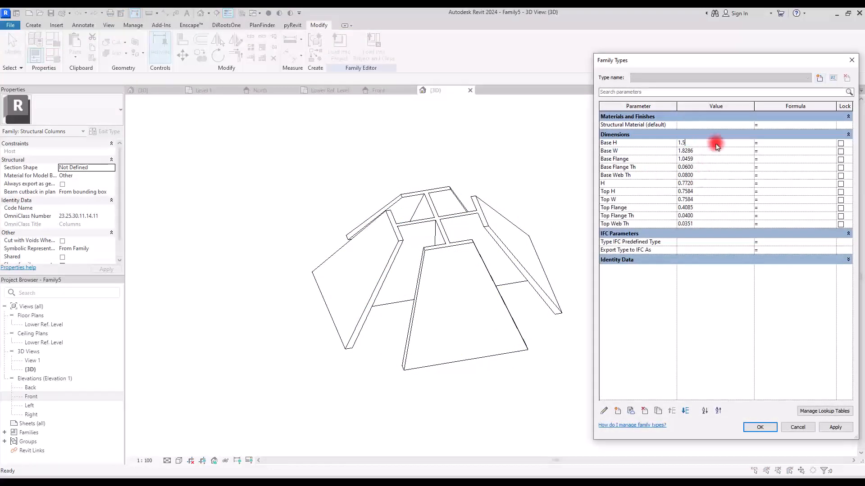
text(1.5)
click(835, 427)
click(702, 151)
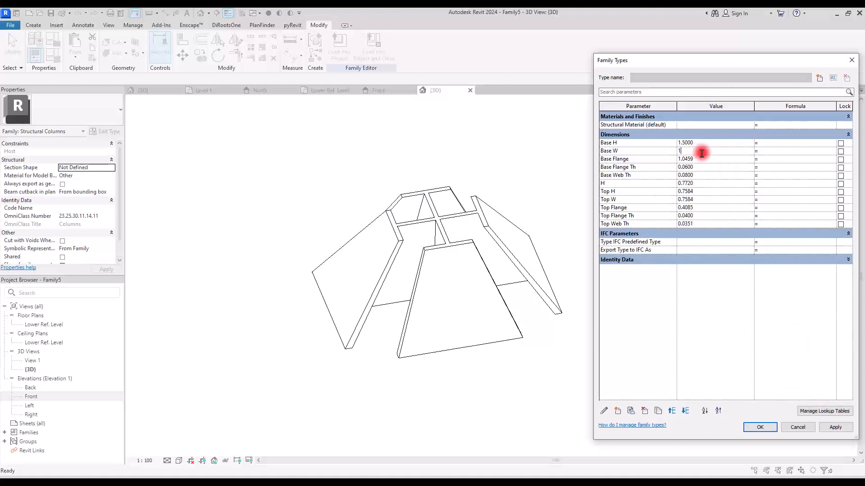
click(834, 426)
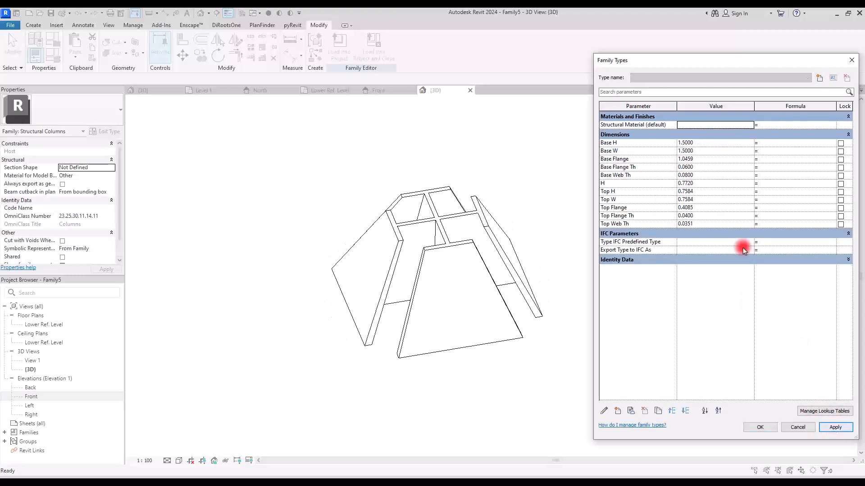
Set Base Flange to 0.8, Base Flange Th to 0.08 and Base Web Th to 0.04, applying each change
click(702, 159)
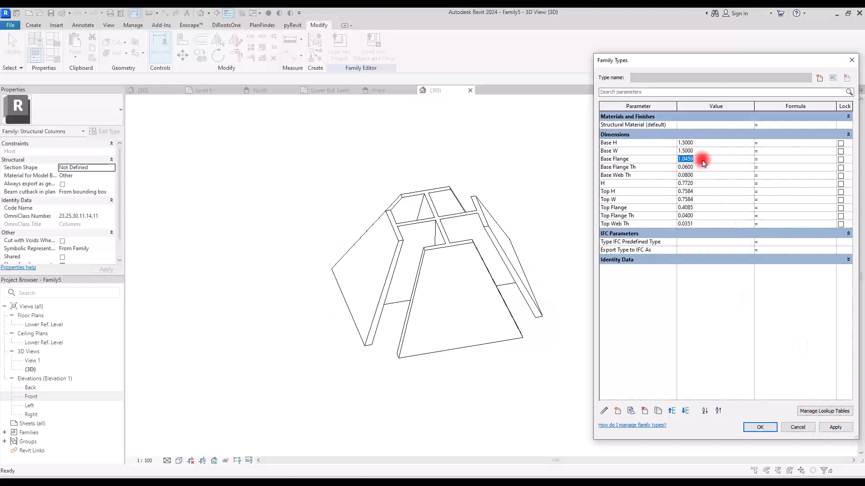
text(0.8)
click(835, 428)
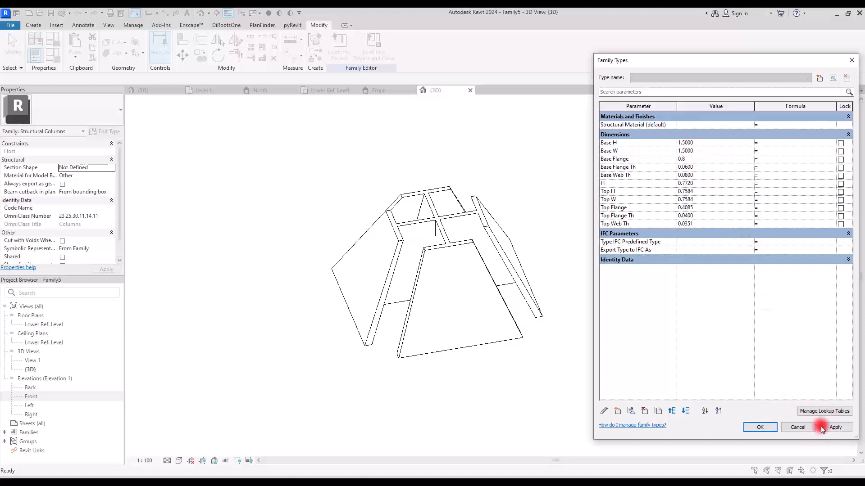
click(696, 167)
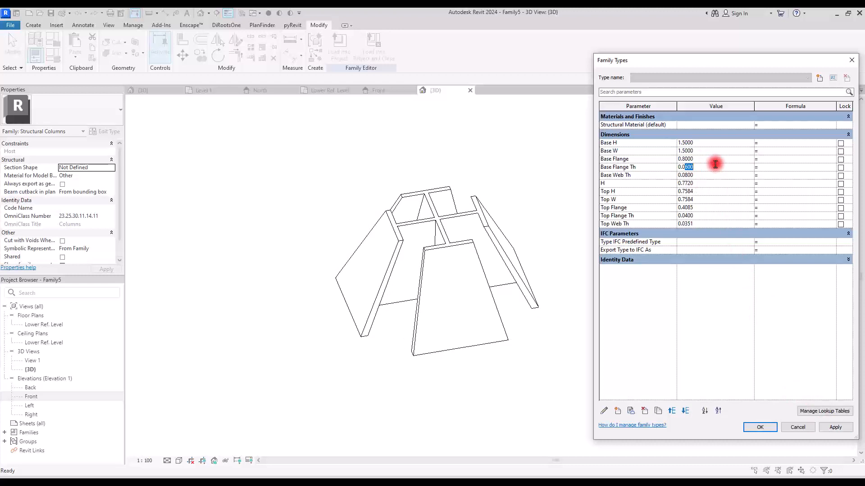
text(8)
click(767, 318)
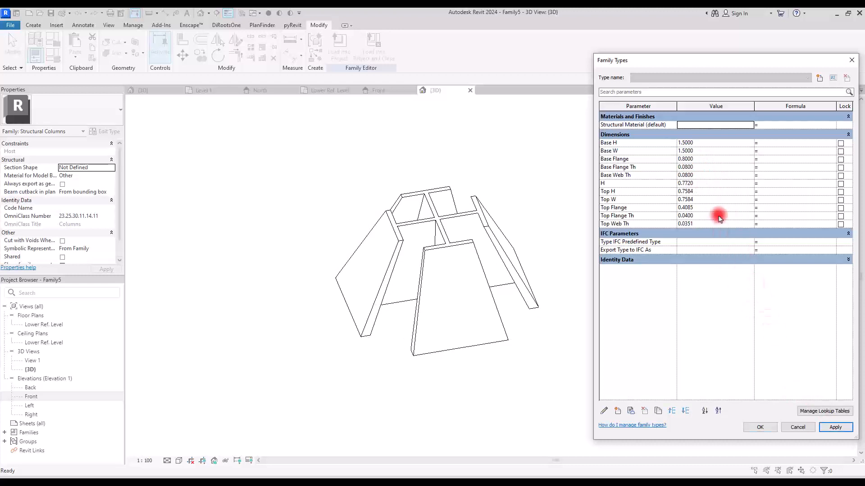
click(696, 176)
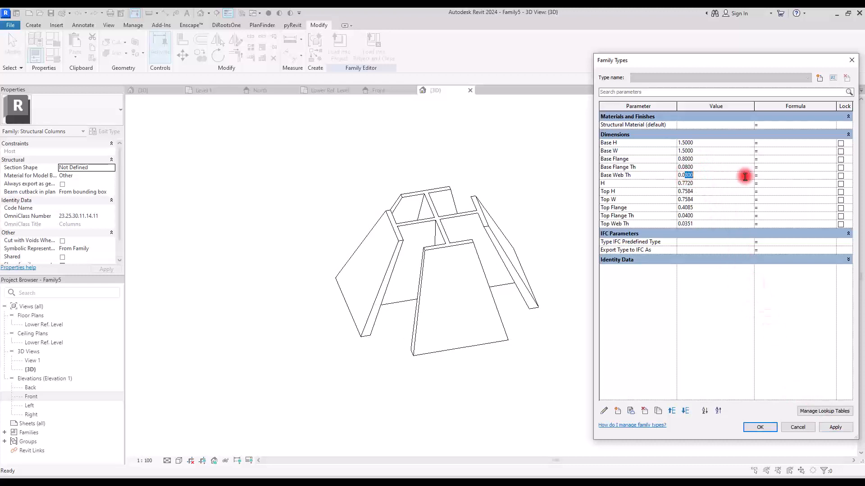
text(4)
click(795, 359)
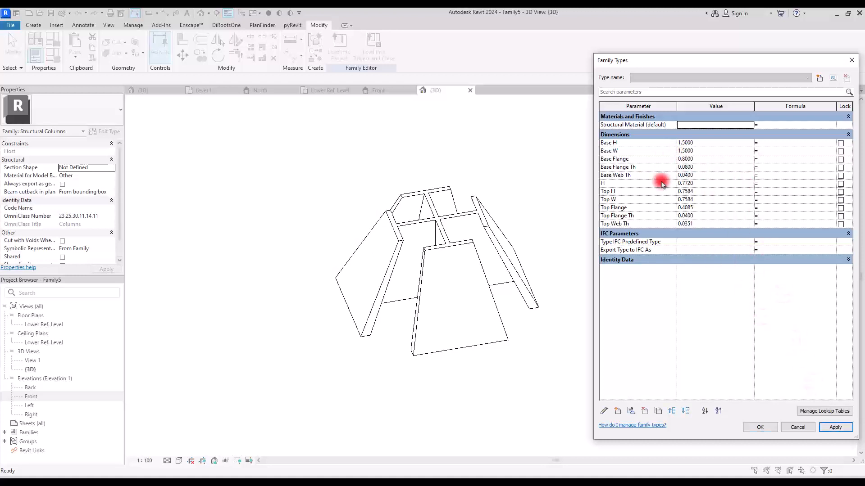
Set the splice height H to 0.5 and both Top H and Top W to 0.8, applying each change
click(709, 185)
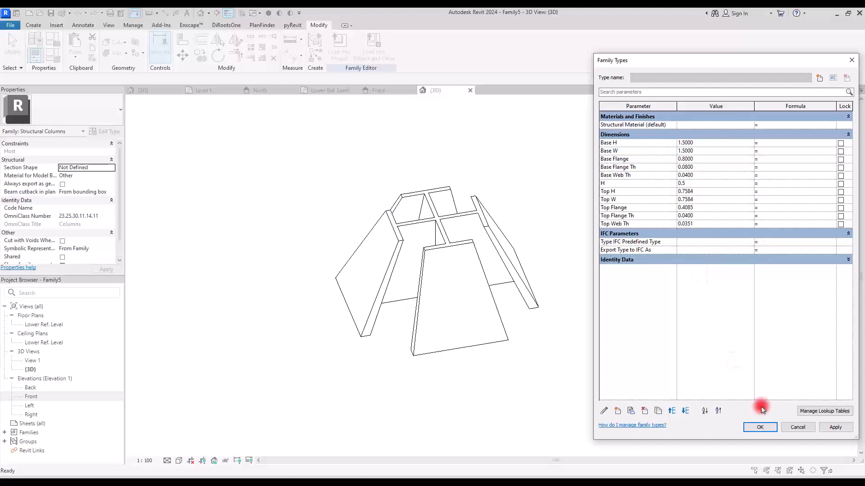
click(830, 428)
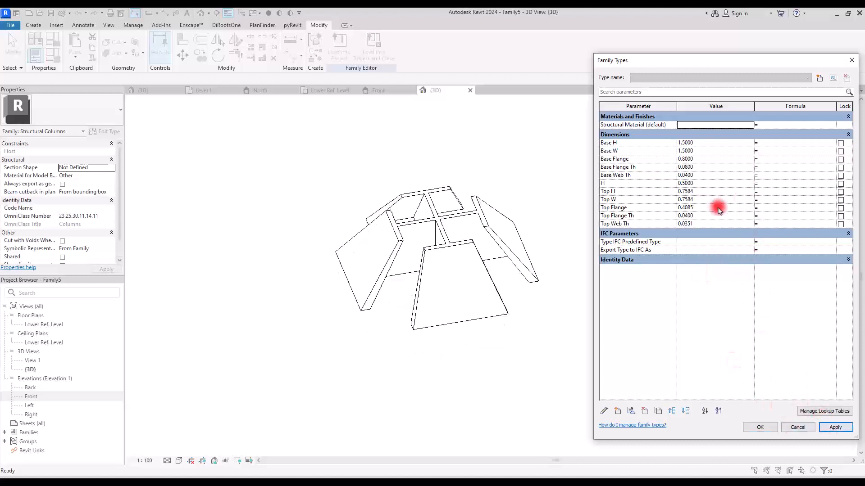
click(711, 192)
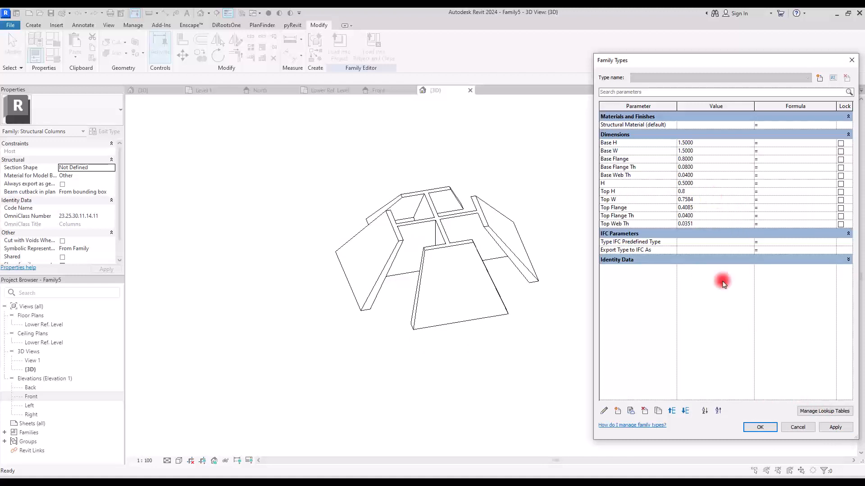
click(831, 427)
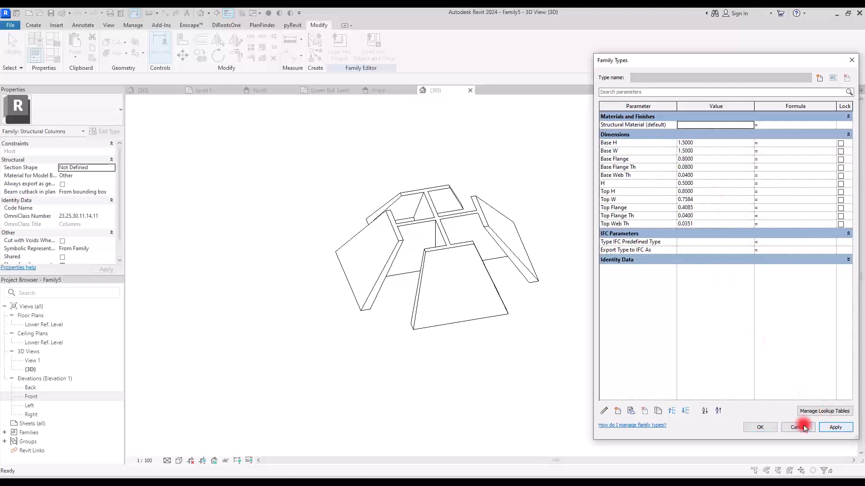
click(711, 203)
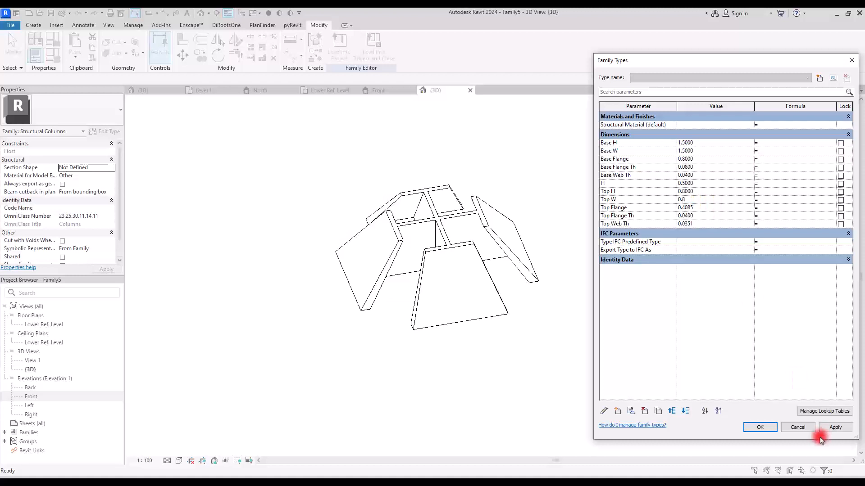
click(832, 427)
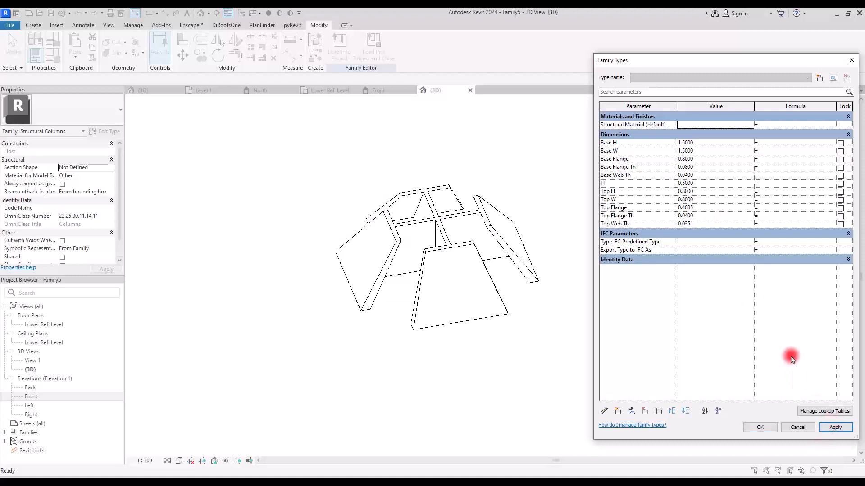
Set Top Flange to 0.3, Top Flange Th to 0.02 and Top Web Th to 0.05, and accept the family types
click(704, 207)
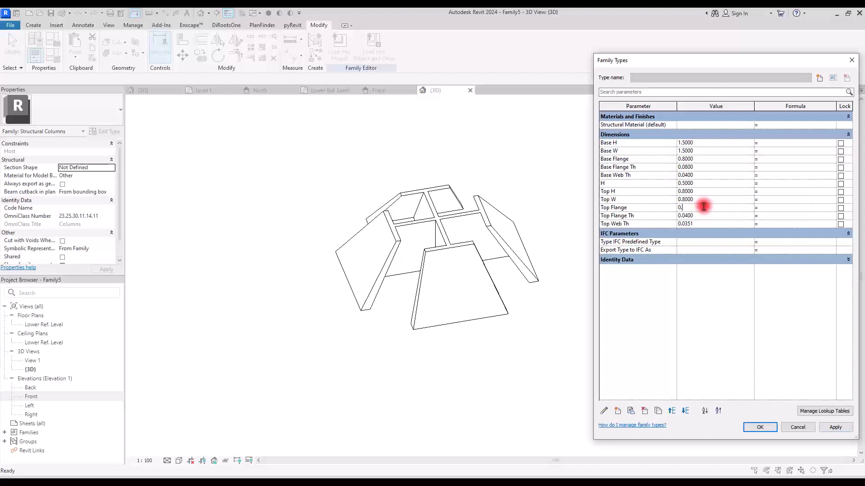
click(705, 216)
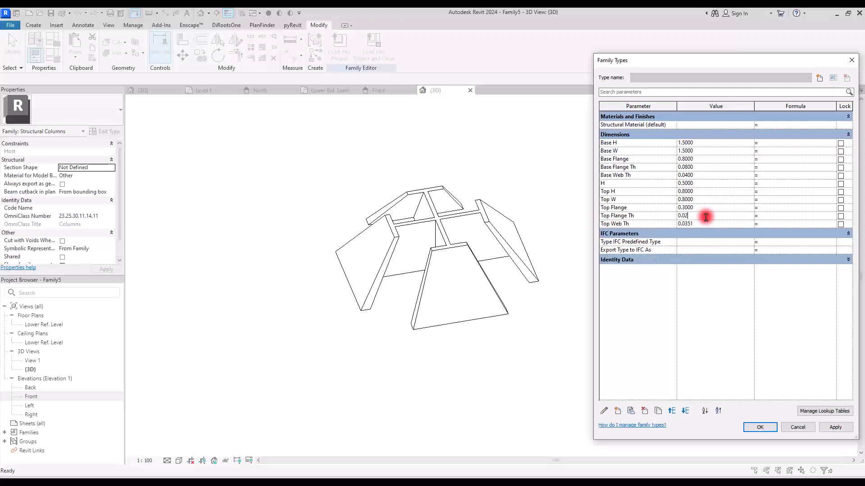
click(836, 428)
click(719, 224)
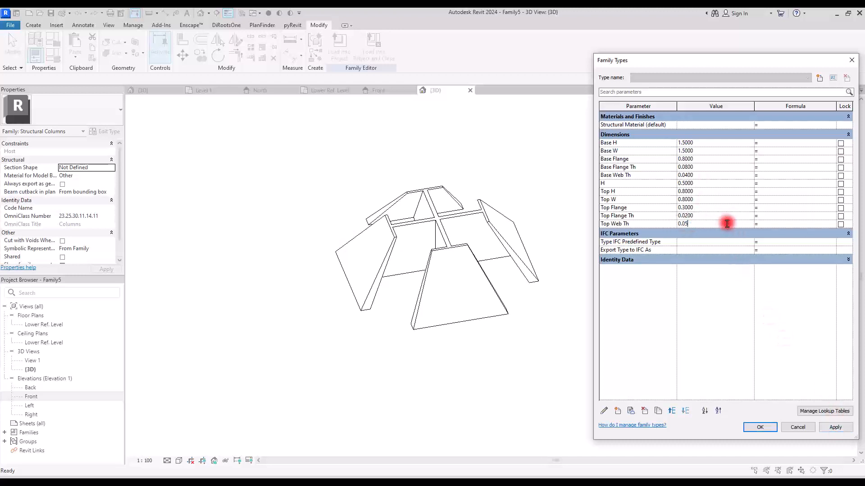
click(835, 428)
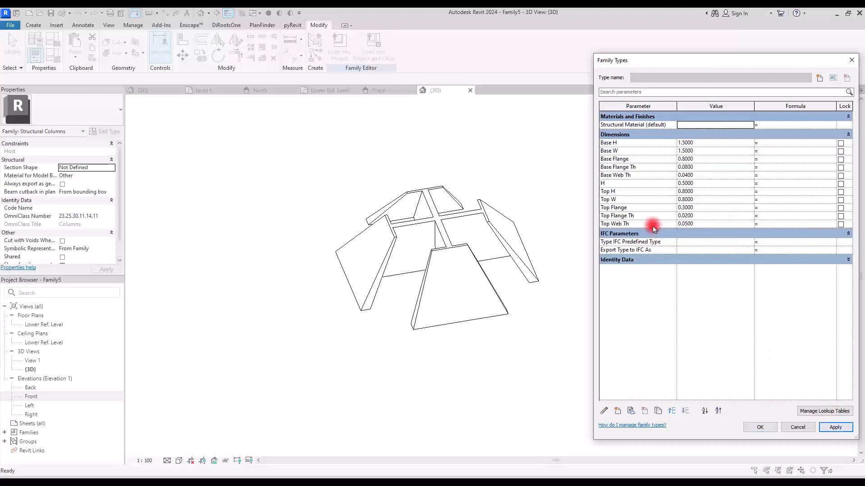
click(760, 427)
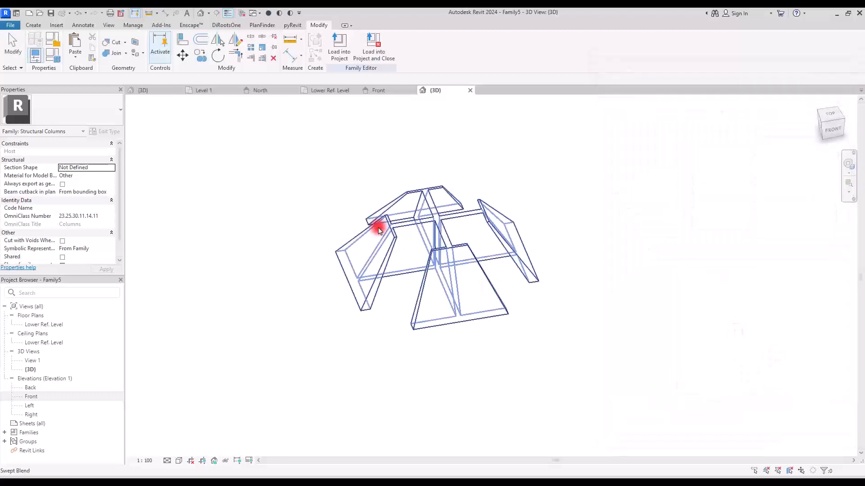
Associate the material of the splice's swept blend solid with the Structural Material family parameter
click(384, 260)
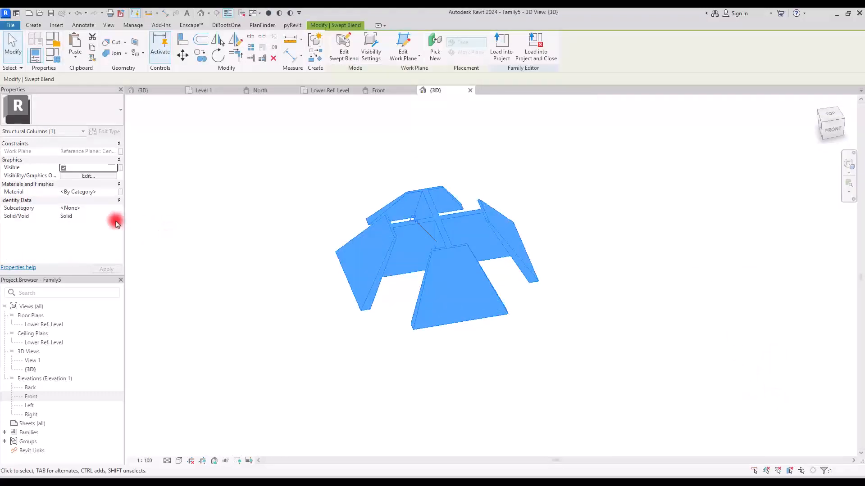
click(121, 192)
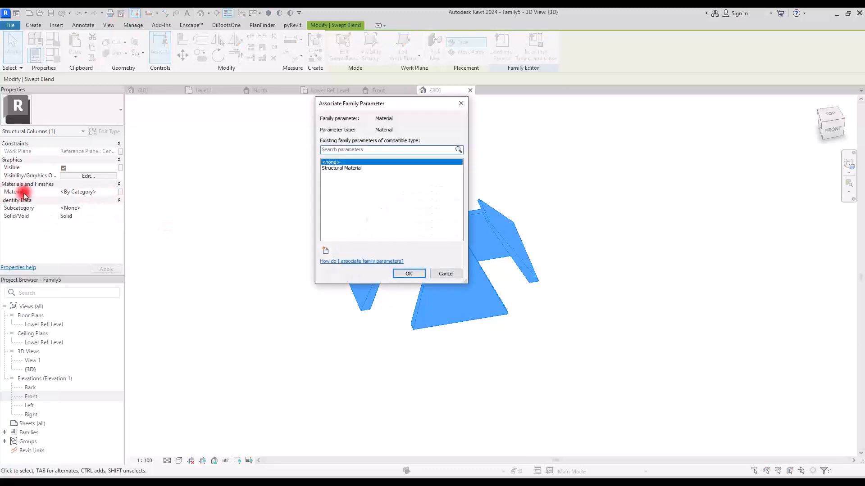
click(347, 169)
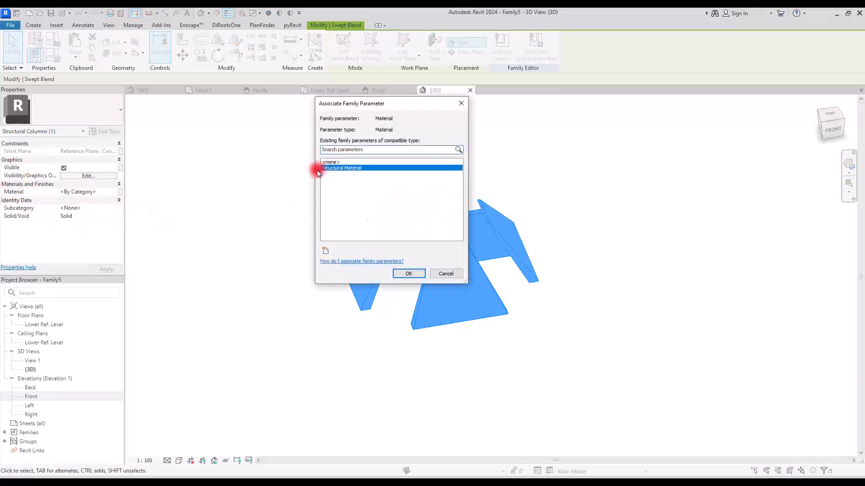
click(403, 273)
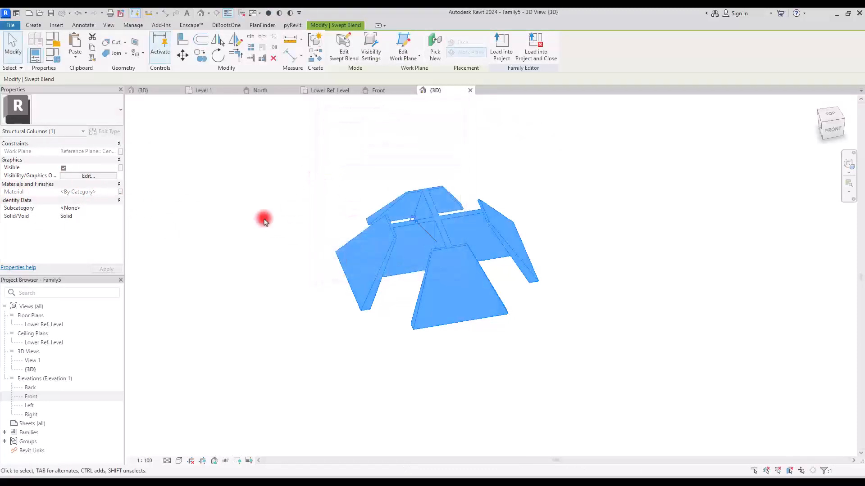
click(262, 214)
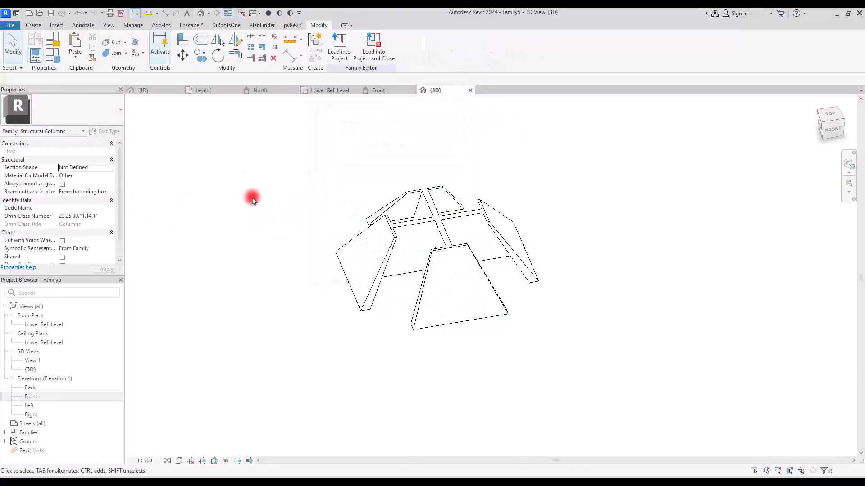
Load the splice family into the Star Column Splice project and place one instance beside the column on Level 1, checking it in 3D
click(336, 44)
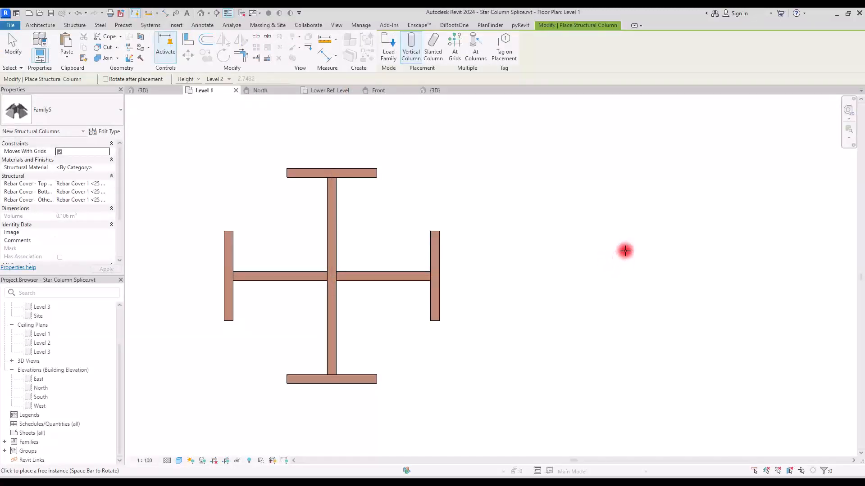
click(593, 189)
key(Escape)
key(Escape)
click(143, 91)
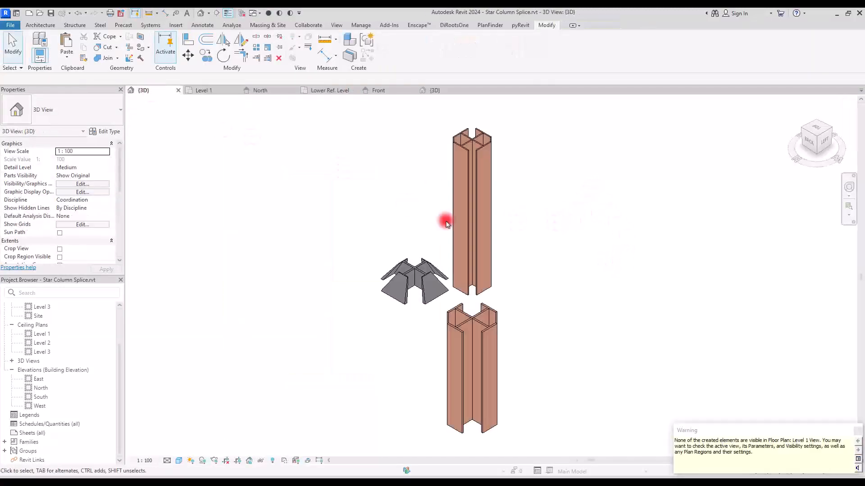
shift+middle_drag(445, 218, 555, 293)
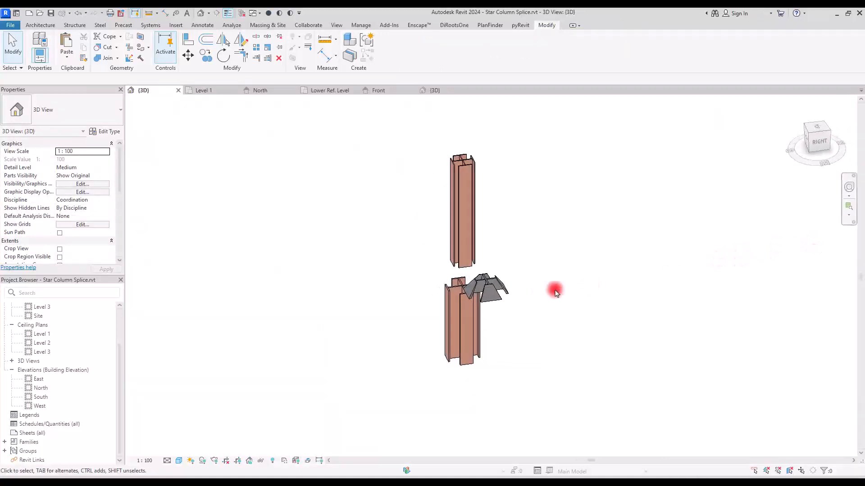
In the North elevation, use wireframe display and align the splice's centerline with the lower star column's centerline
click(497, 292)
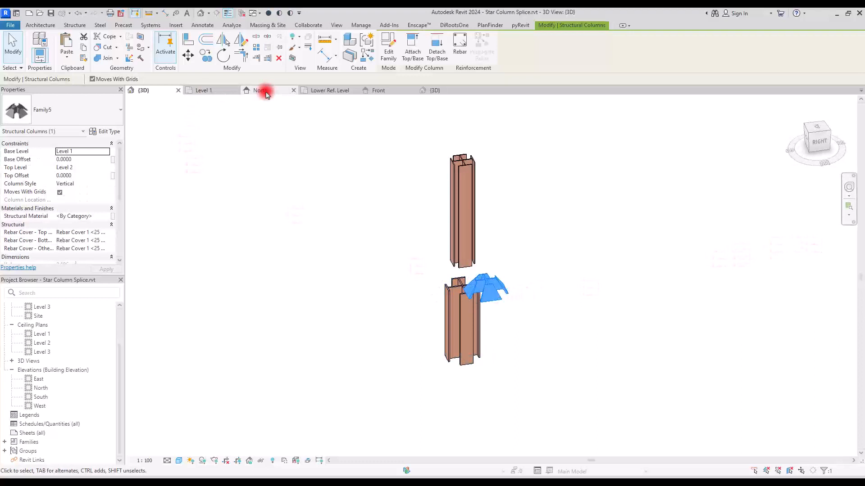
click(265, 91)
scroll(395, 353, up, 4)
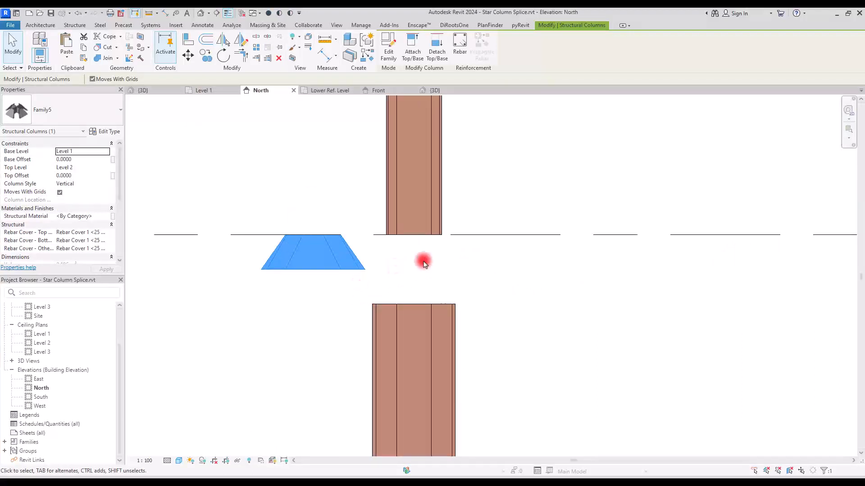
scroll(423, 264, up, 2)
click(188, 40)
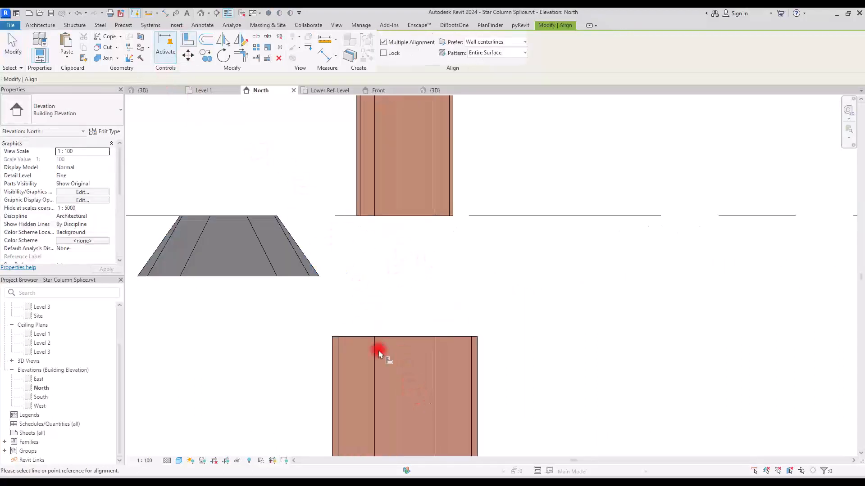
click(404, 356)
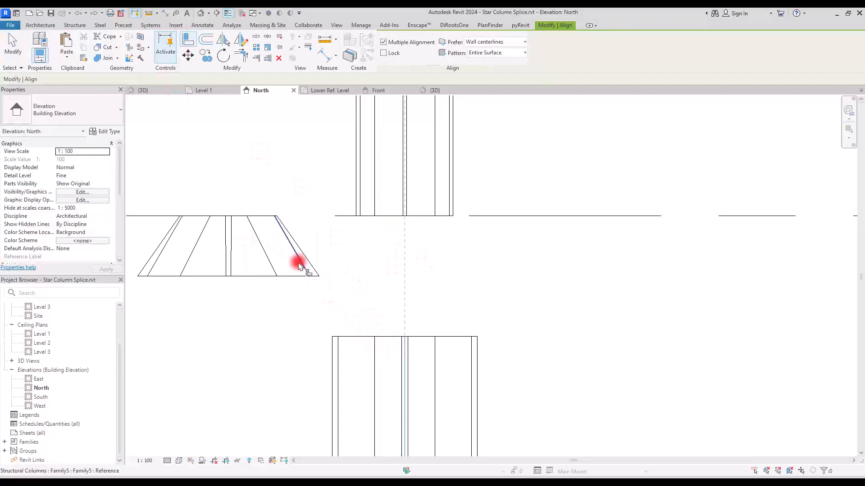
click(230, 232)
key(Escape)
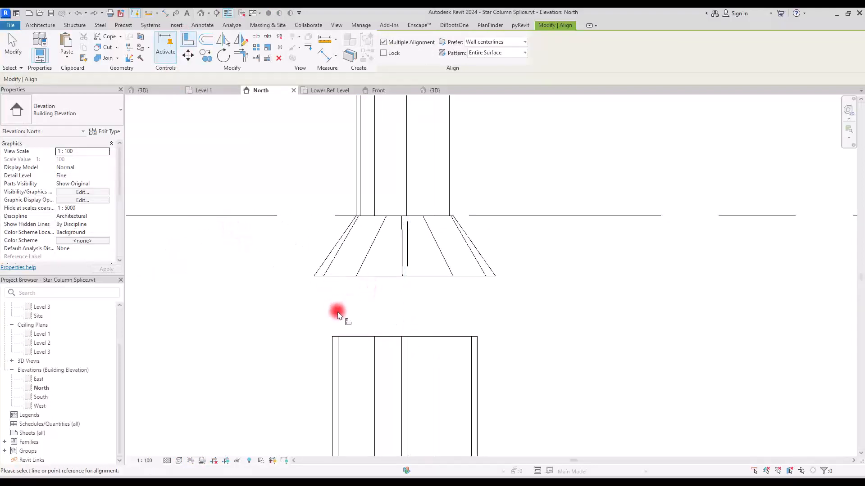
key(Escape)
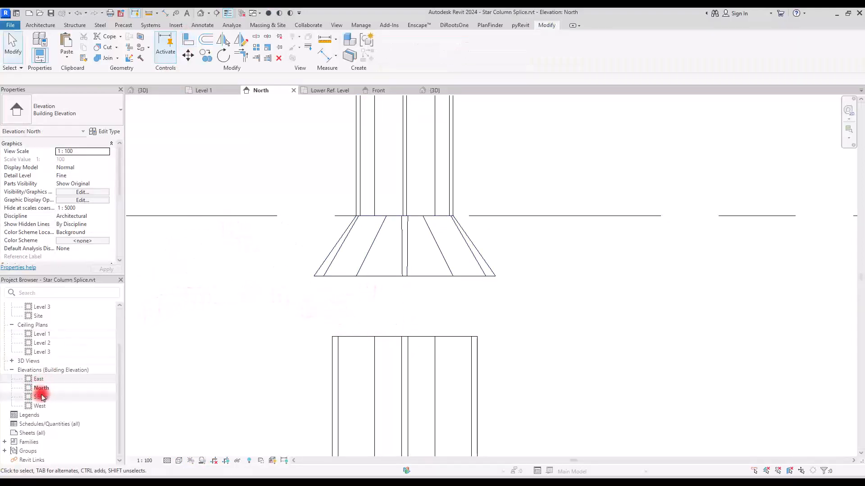
In the East elevation, switch to wireframe display and align the splice's centerline with the lower star column's centerline
double_click(39, 379)
scroll(408, 310, up, 5)
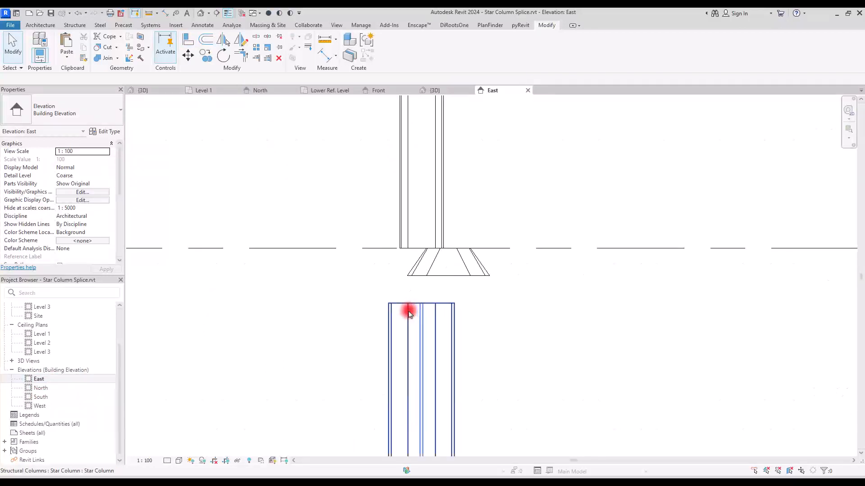
click(179, 460)
click(198, 406)
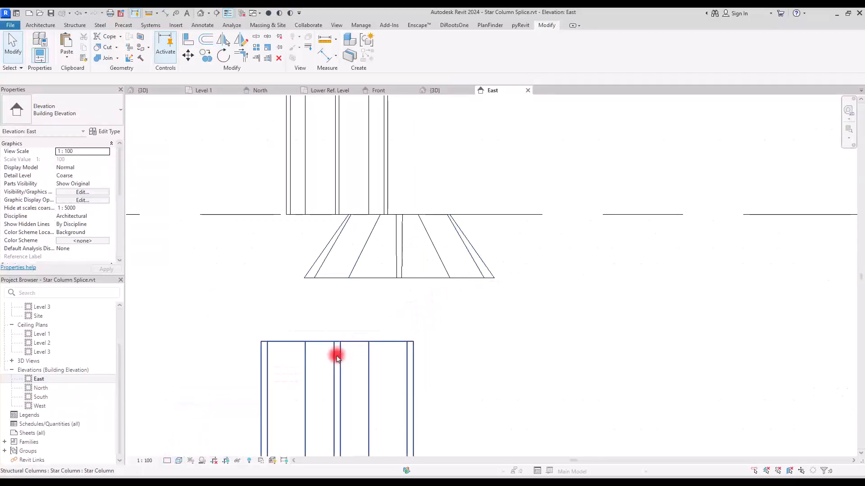
click(187, 39)
click(338, 373)
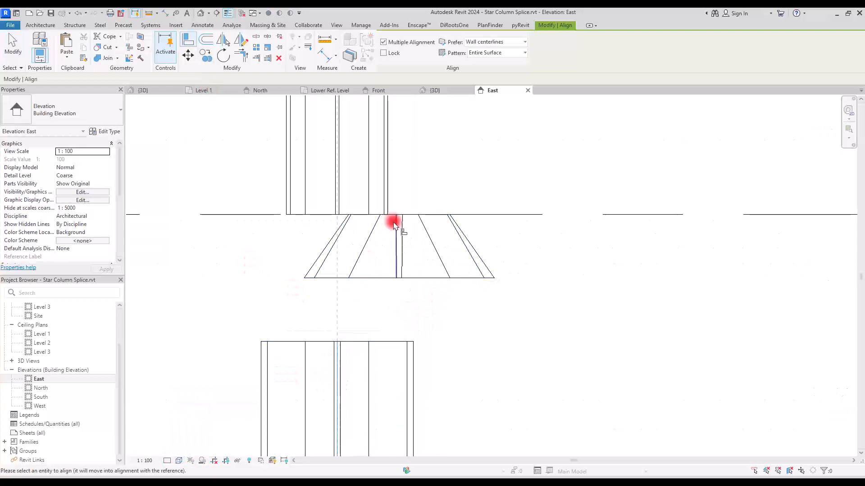
click(398, 225)
key(Escape)
key(Escape)
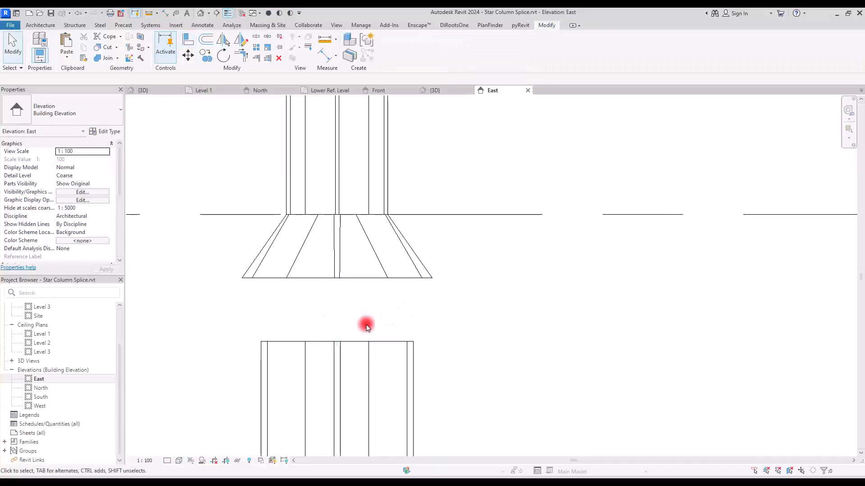
Change the East elevation's visual style and inspect the splice between the two columns in the project's 3D view
click(180, 460)
click(183, 432)
key(ctrl+Tab)
shift+middle_drag(652, 193, 473, 236)
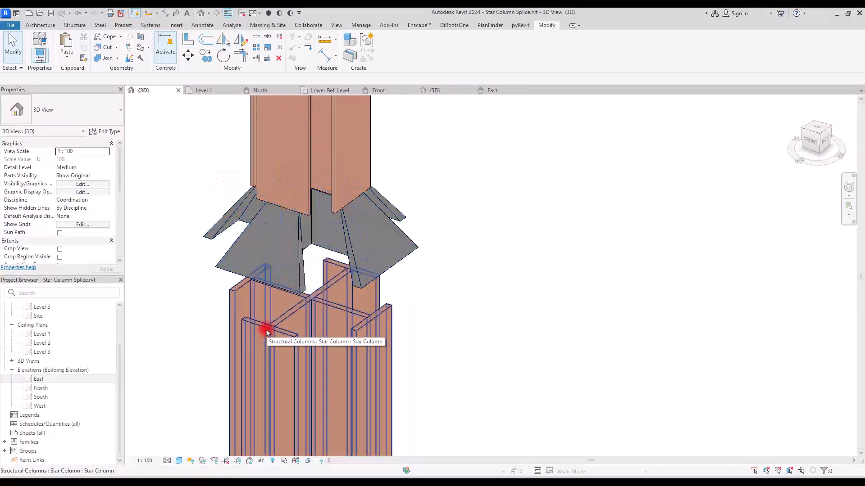
In the North elevation, dimension the gap from Level 2 to the lower column's top edge and delete the dimension
click(265, 90)
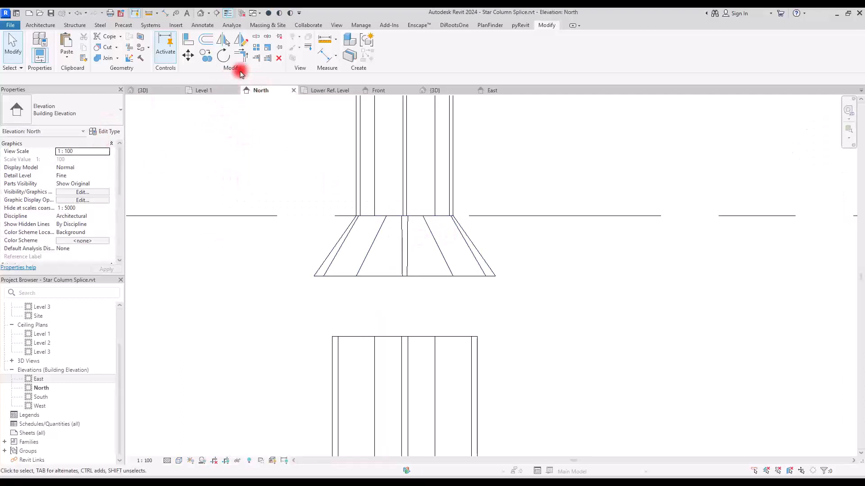
click(324, 55)
click(436, 221)
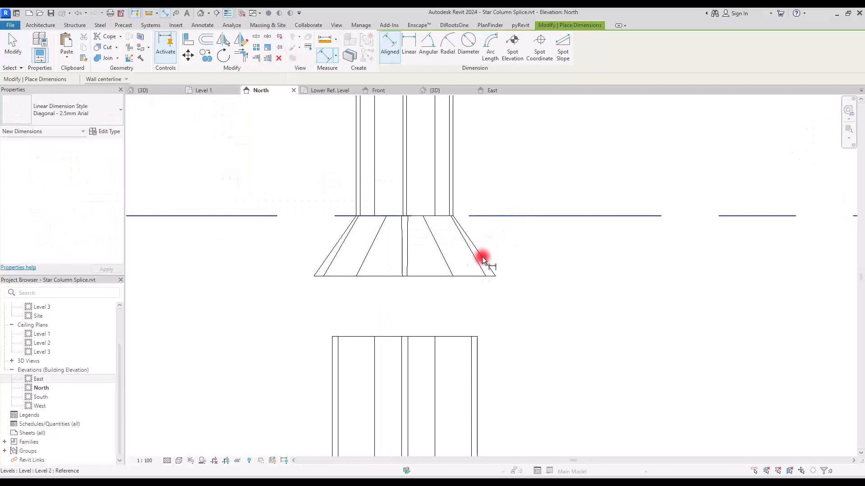
click(444, 336)
click(550, 419)
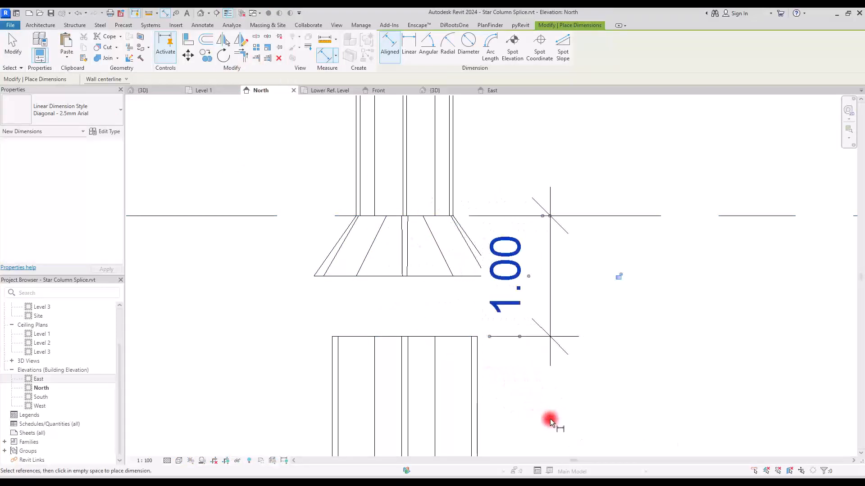
key(Escape)
key(Escape)
click(550, 261)
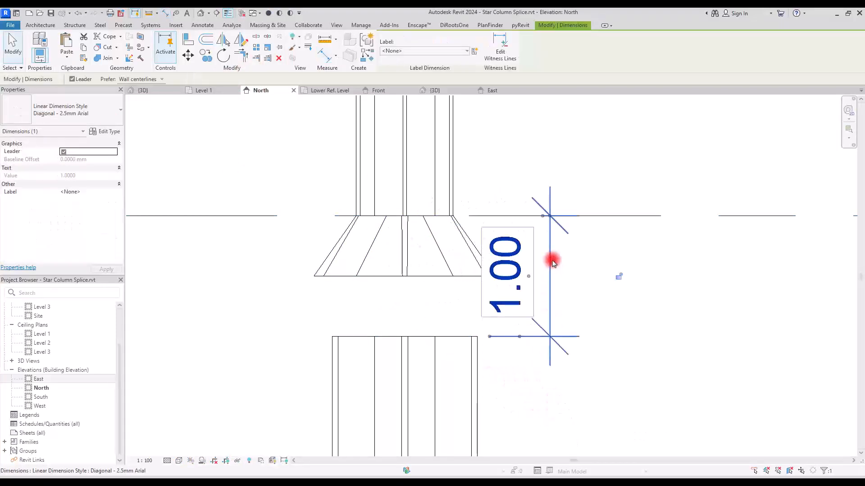
key(Delete)
Set the splice type's height H to 1.0 and view the splice between the columns in 3D
click(465, 239)
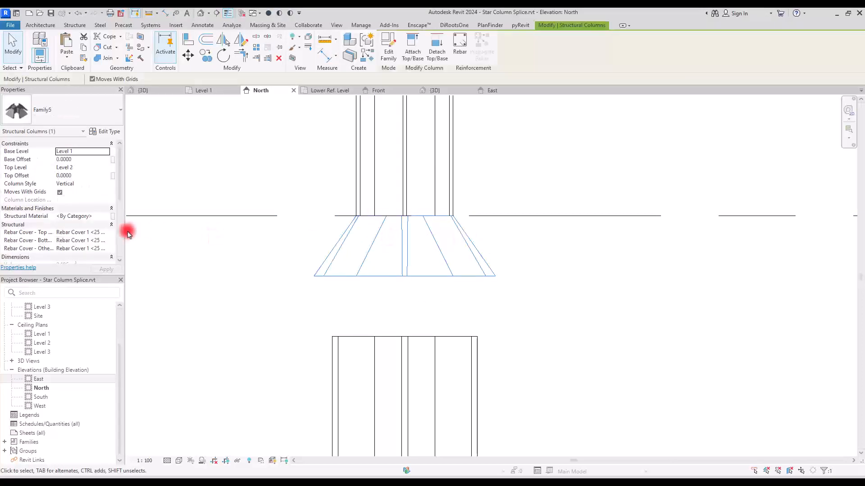
click(109, 132)
click(696, 201)
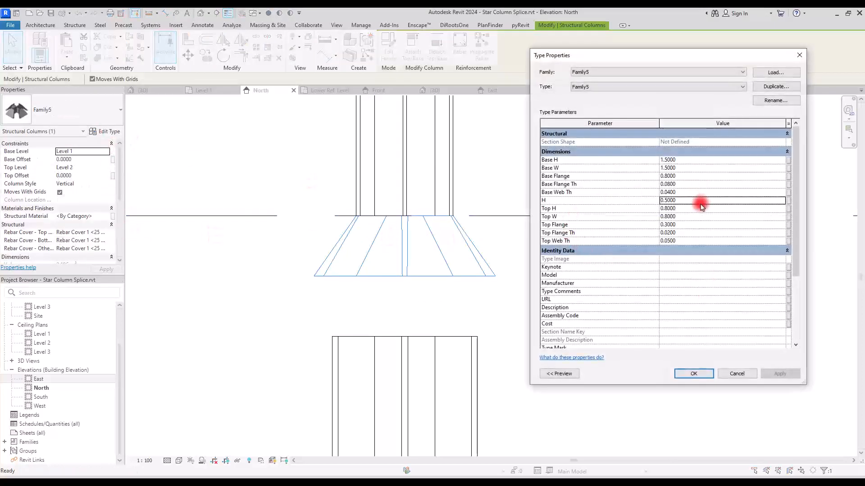
click(694, 374)
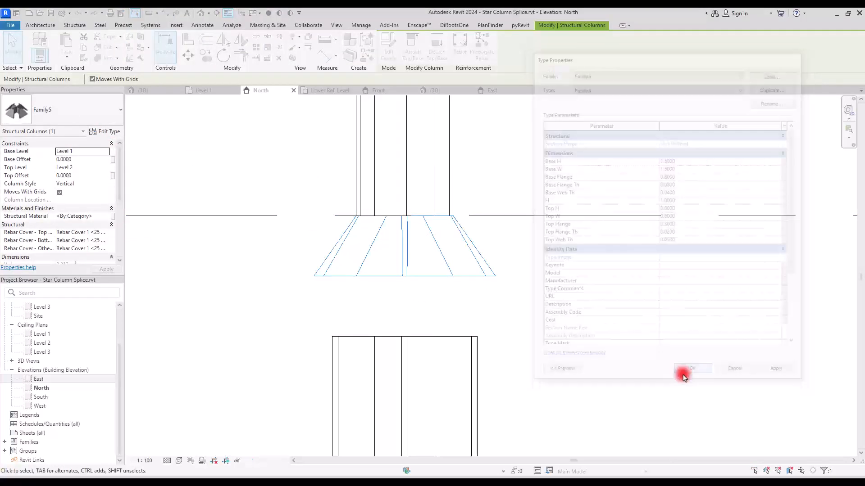
click(144, 90)
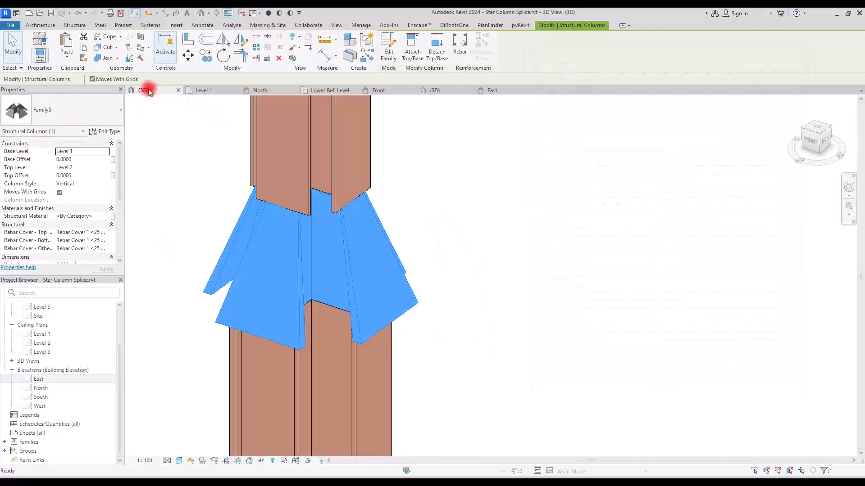
Review the length, width, flange and web dimensions in the lower star column's type properties
click(346, 376)
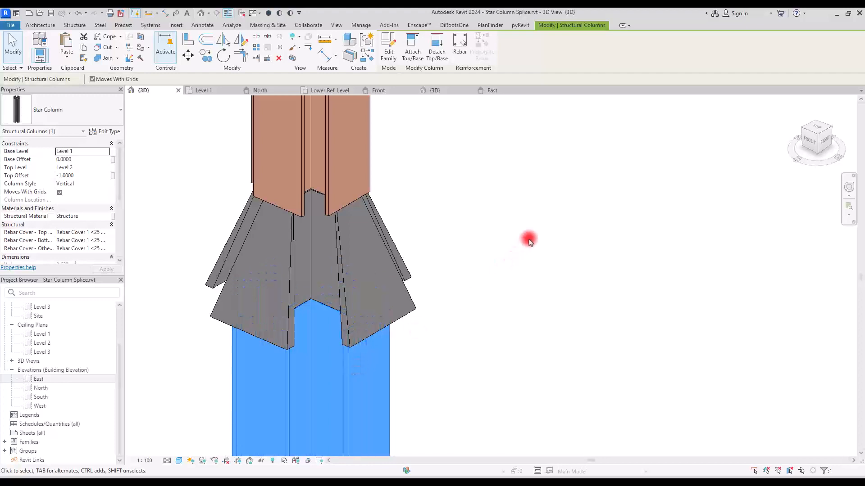
click(108, 131)
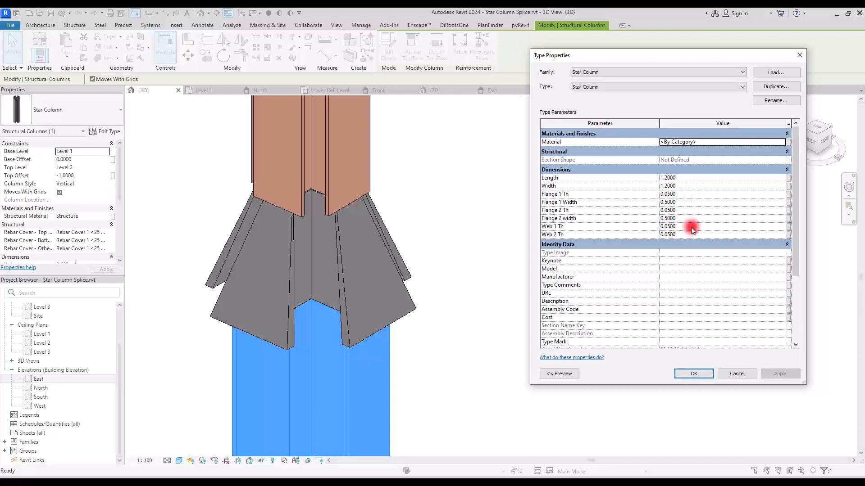
click(705, 374)
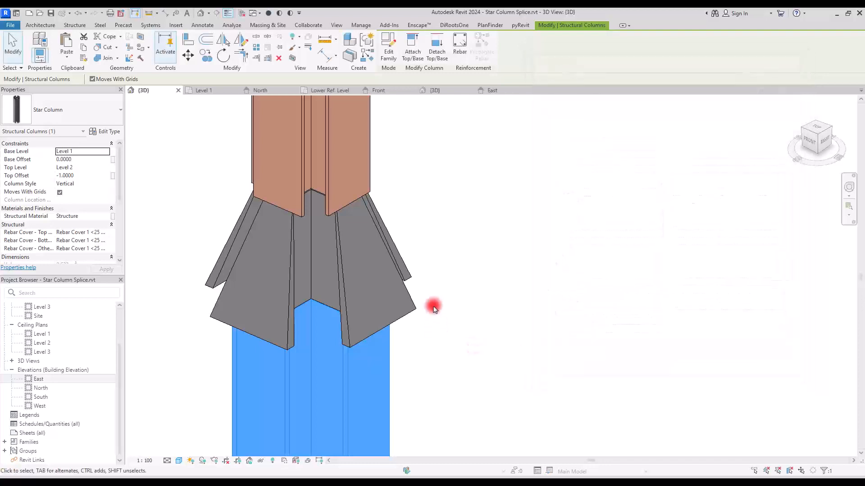
Set the splice type's Base H and Base W to 1.2, Base Flange to 0.5, and Base Flange Th and Base Web Th to 0.05
click(396, 266)
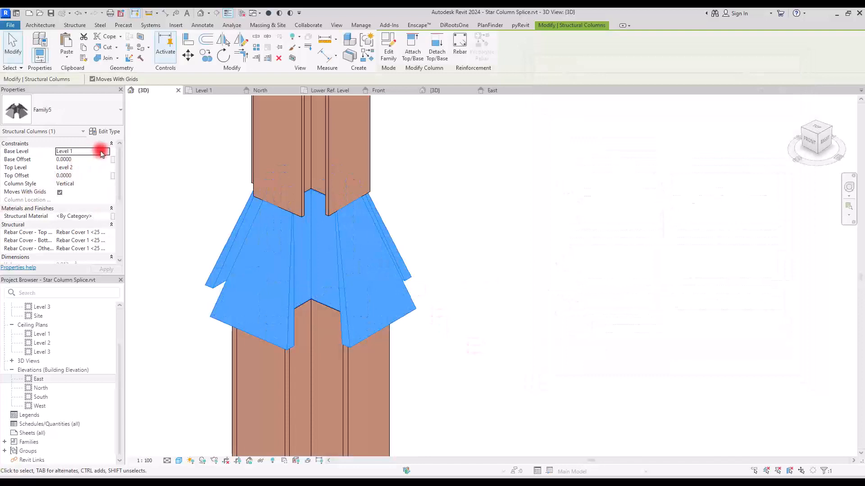
click(105, 131)
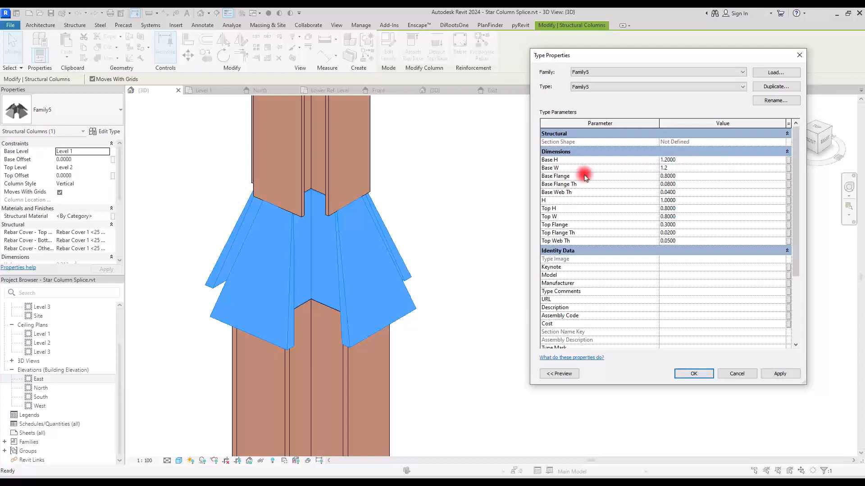
click(696, 178)
click(688, 185)
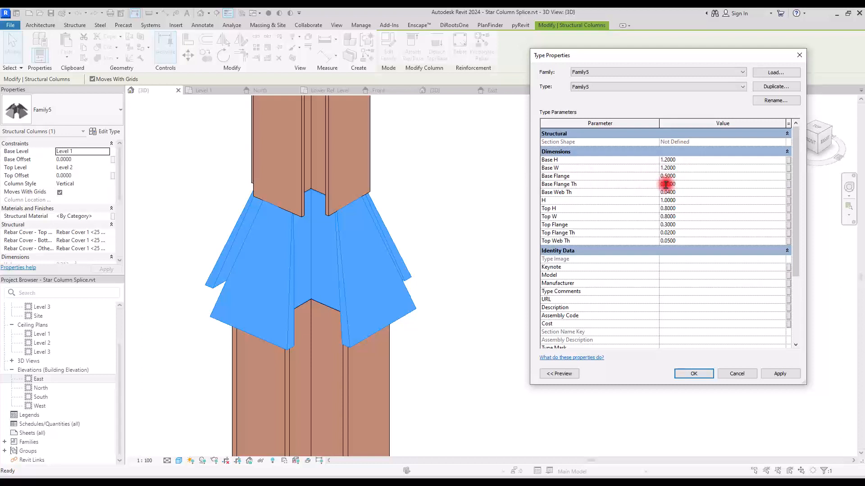
drag(666, 185, 730, 184)
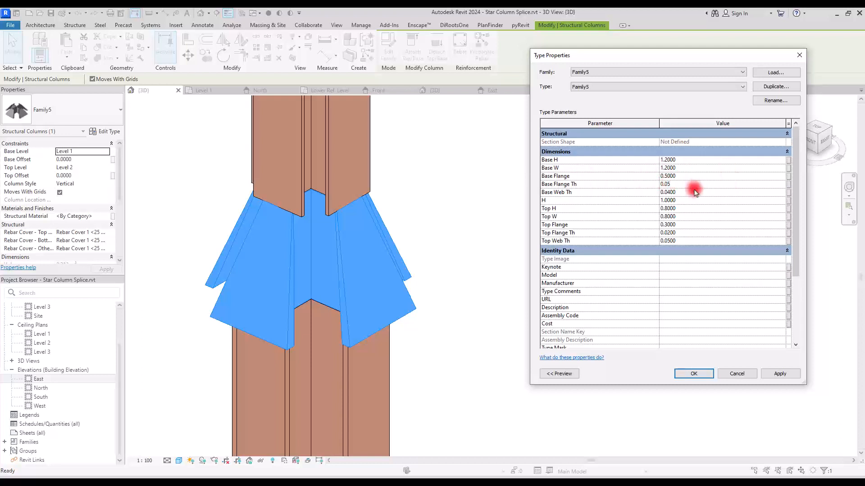
click(675, 193)
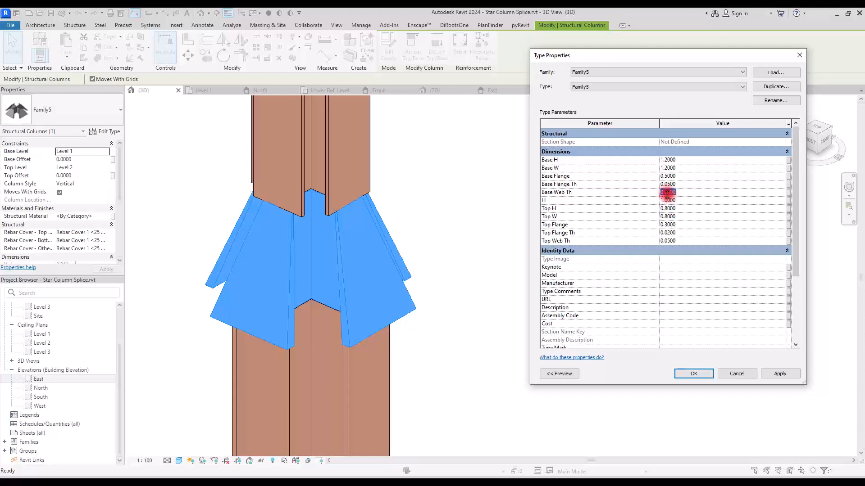
drag(668, 192, 751, 193)
key(Tab)
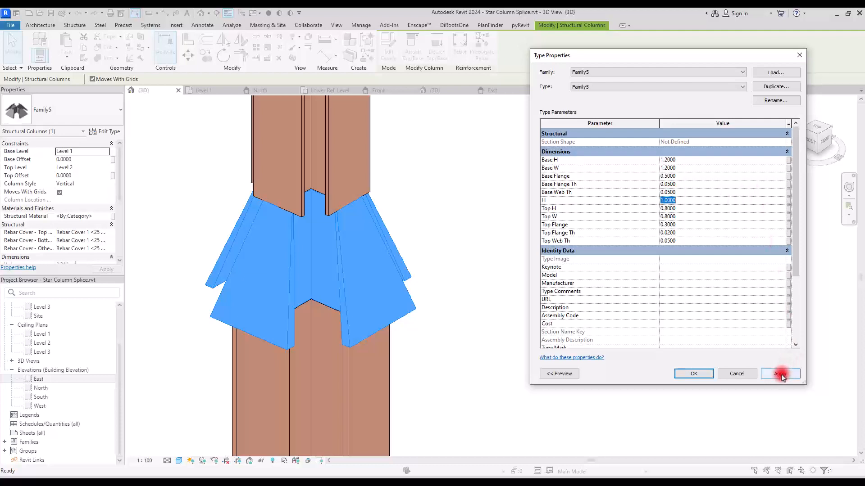
click(780, 375)
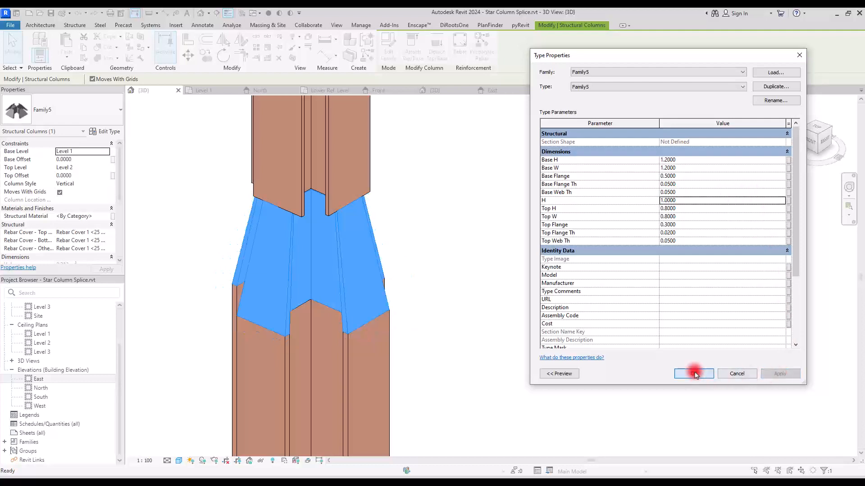
click(696, 374)
Review the length, width, flange and web dimensions in the upper star column's type properties
shift+middle_drag(381, 269, 618, 243)
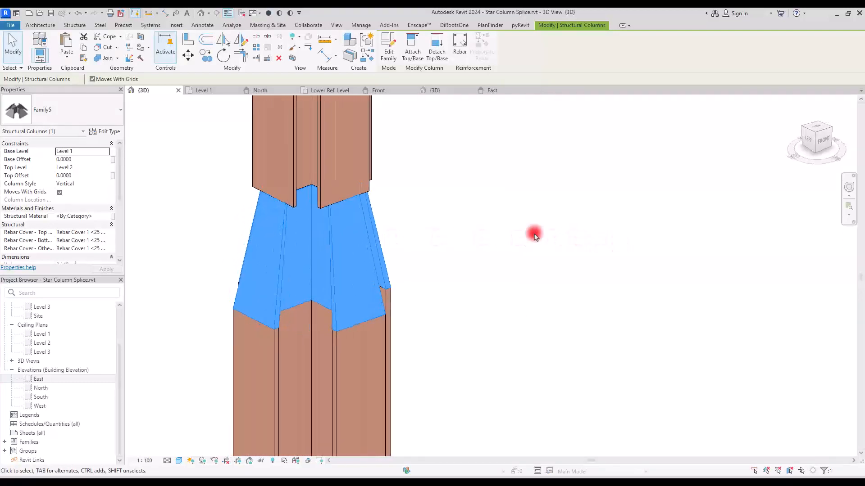
click(369, 145)
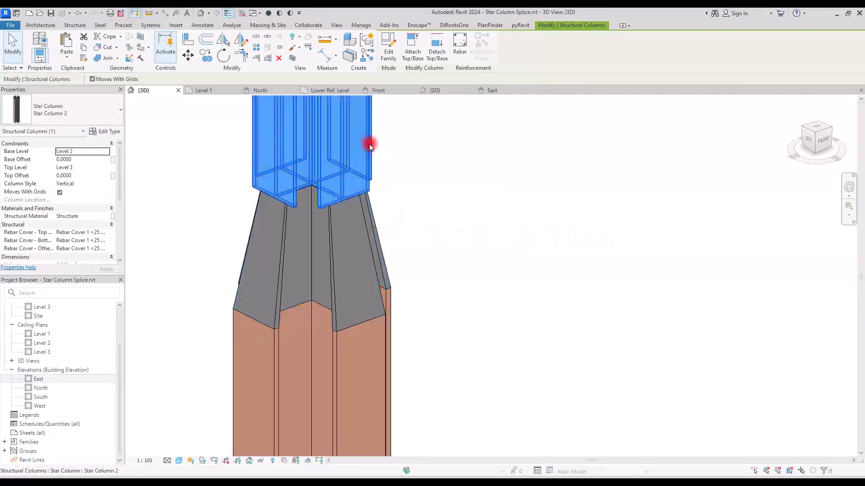
click(103, 131)
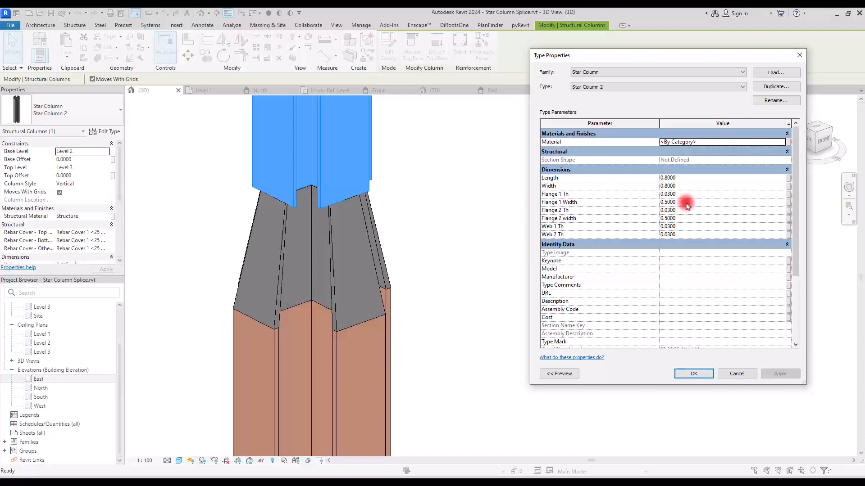
click(726, 373)
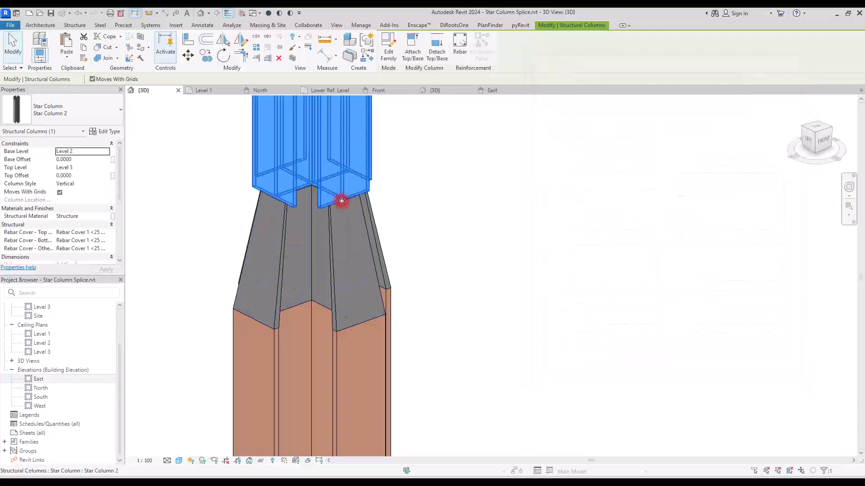
Set the splice type's Top Flange to 0.5 and both Top Flange Th and Top Web Th to 0.03
click(367, 226)
click(106, 131)
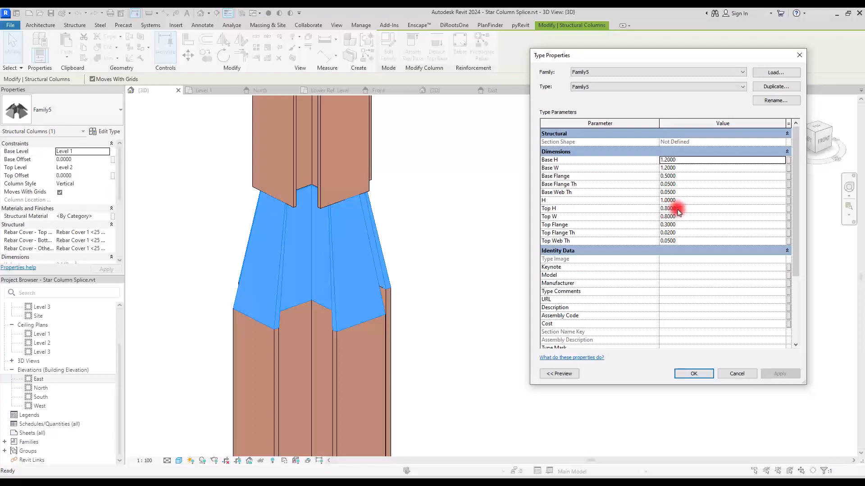
click(697, 226)
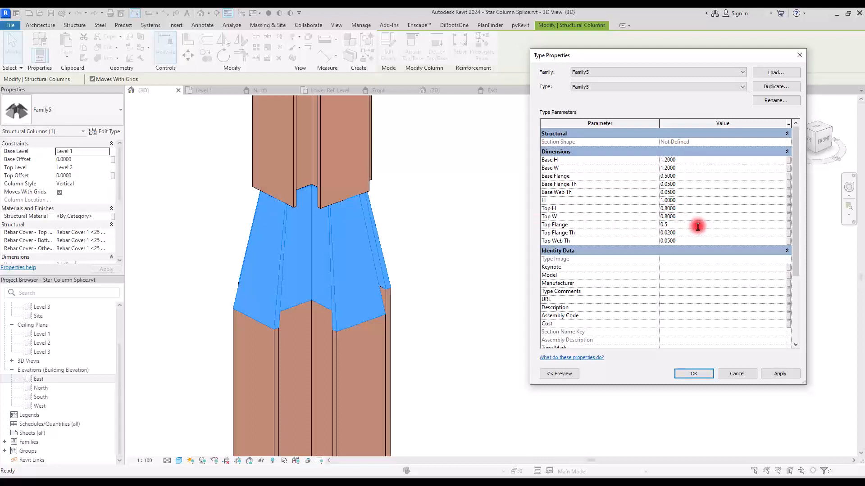
click(686, 233)
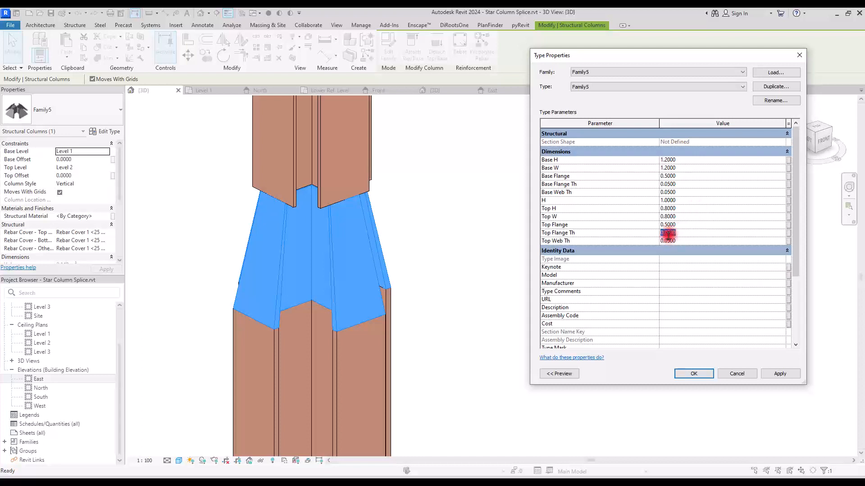
text(0.03)
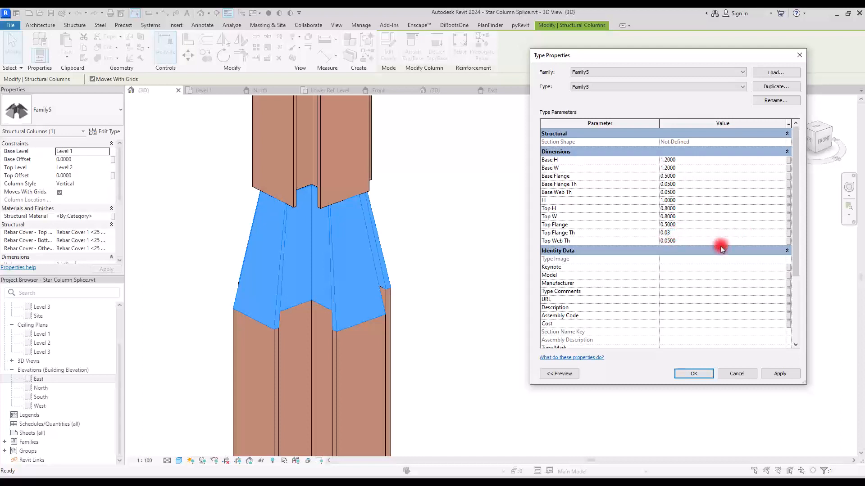
click(664, 242)
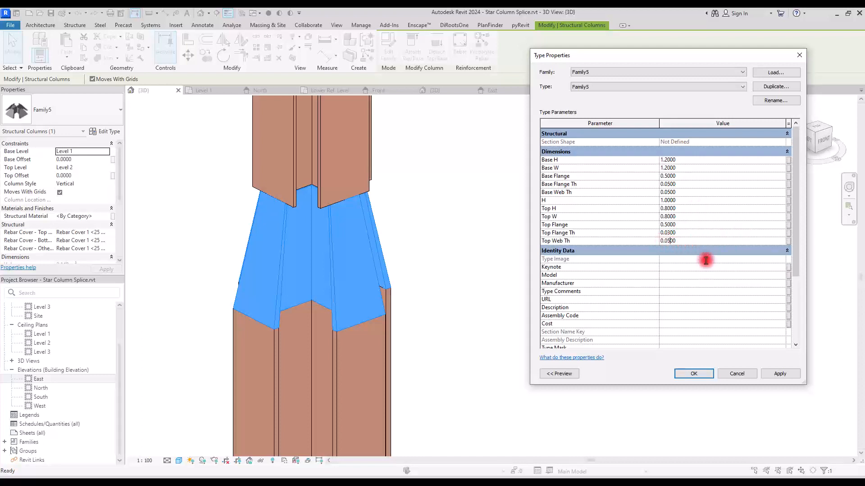
text(0.03)
click(780, 374)
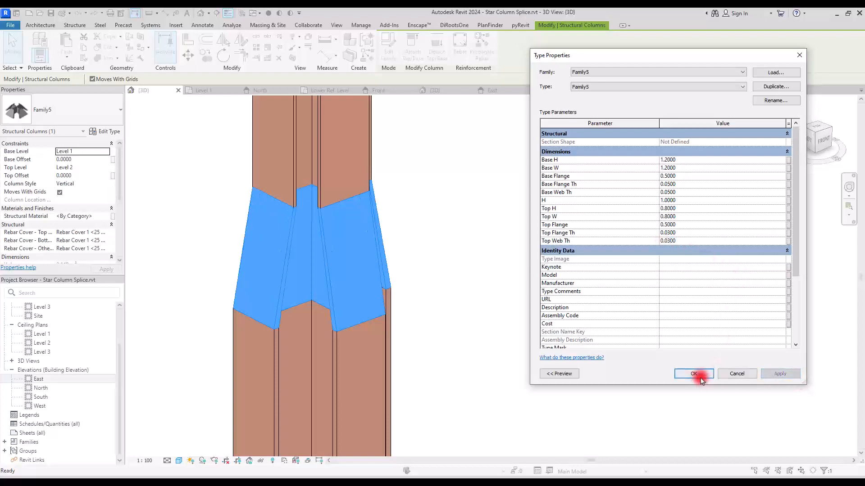
click(694, 375)
Inspect the splice's joints with the upper and lower star columns from several sides in 3D
click(482, 203)
shift+middle_drag(482, 203, 315, 165)
scroll(286, 176, up, 3)
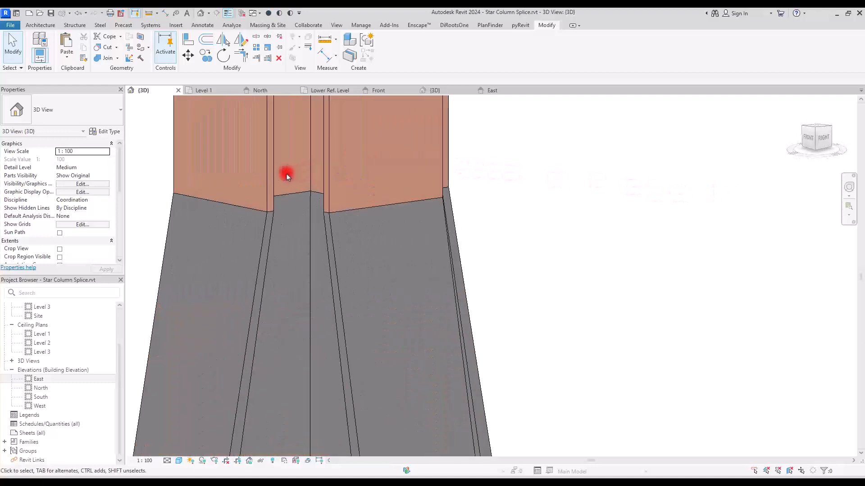
shift+middle_drag(444, 194, 555, 216)
scroll(484, 199, down, 4)
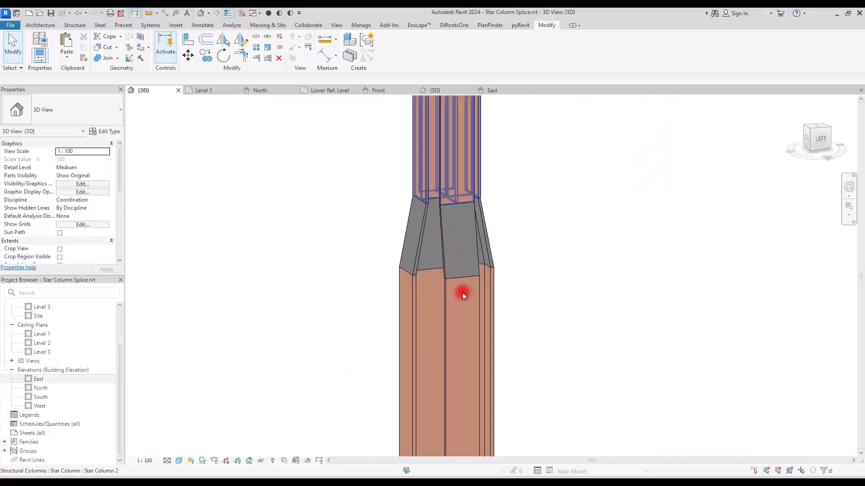
shift+middle_drag(462, 294, 591, 240)
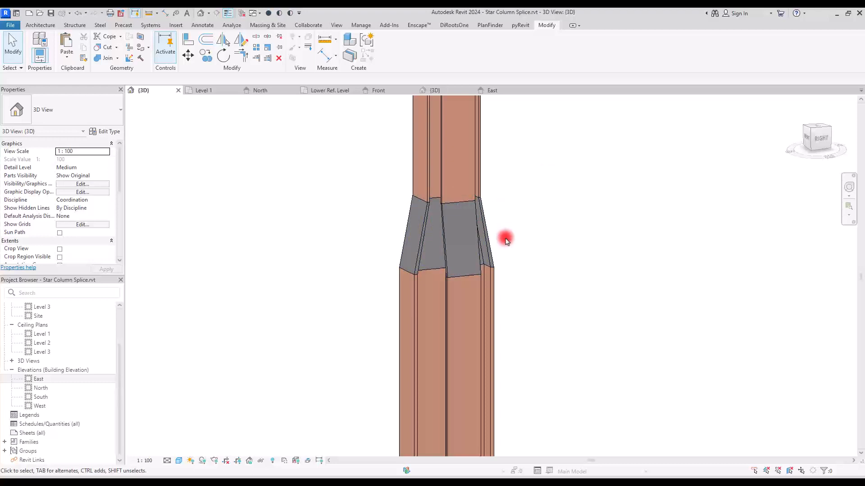
shift+middle_drag(545, 241, 712, 288)
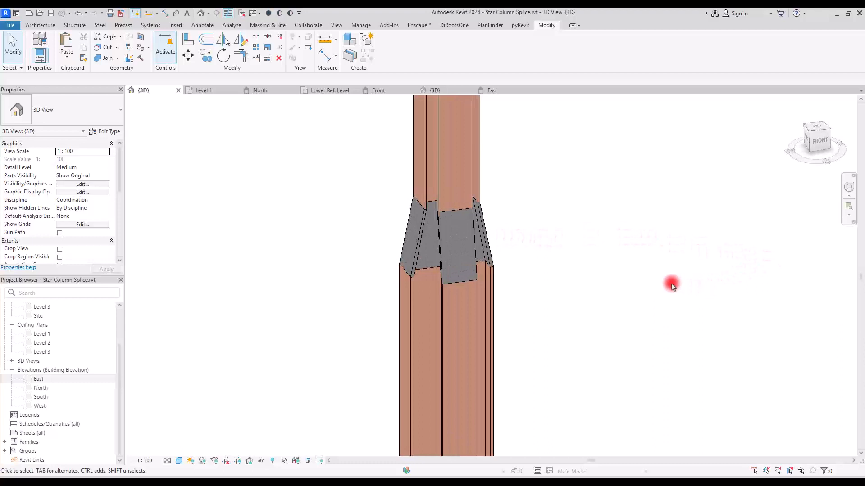